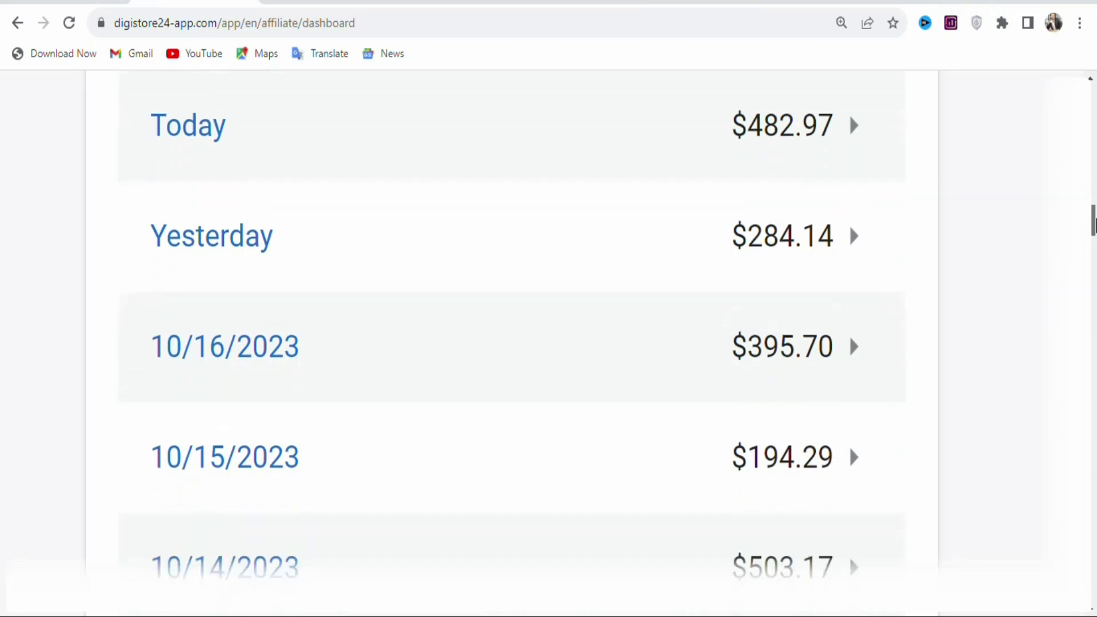
Examine the affiliate daily earnings table, highlighting the totals for today, yesterday and the preceding days
scroll(504, 337, "down", 2)
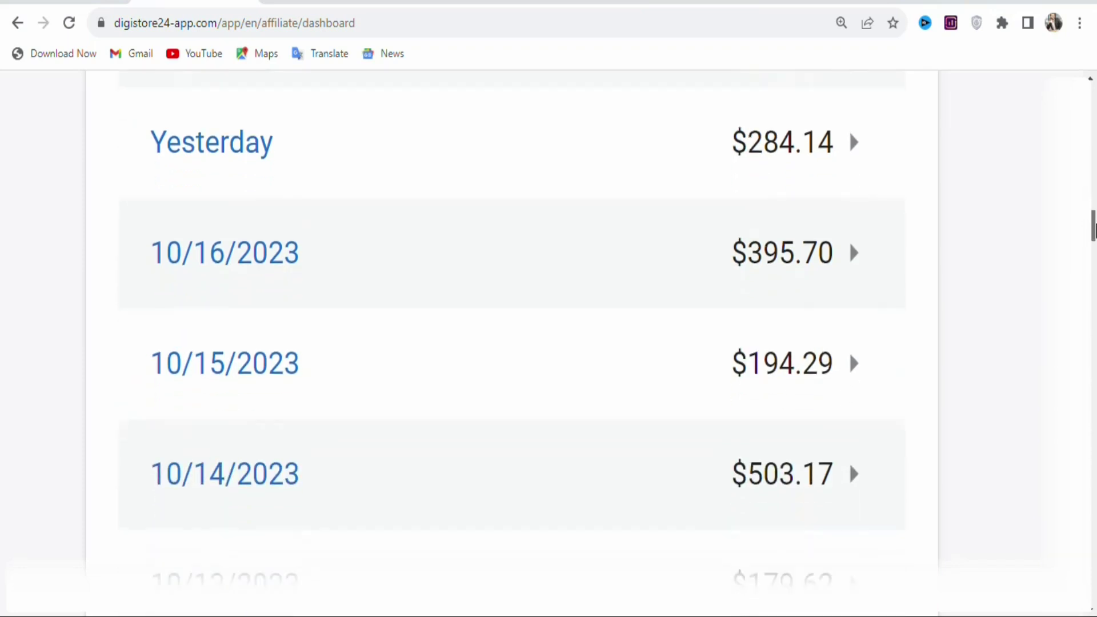
scroll(511, 343, "down", 1)
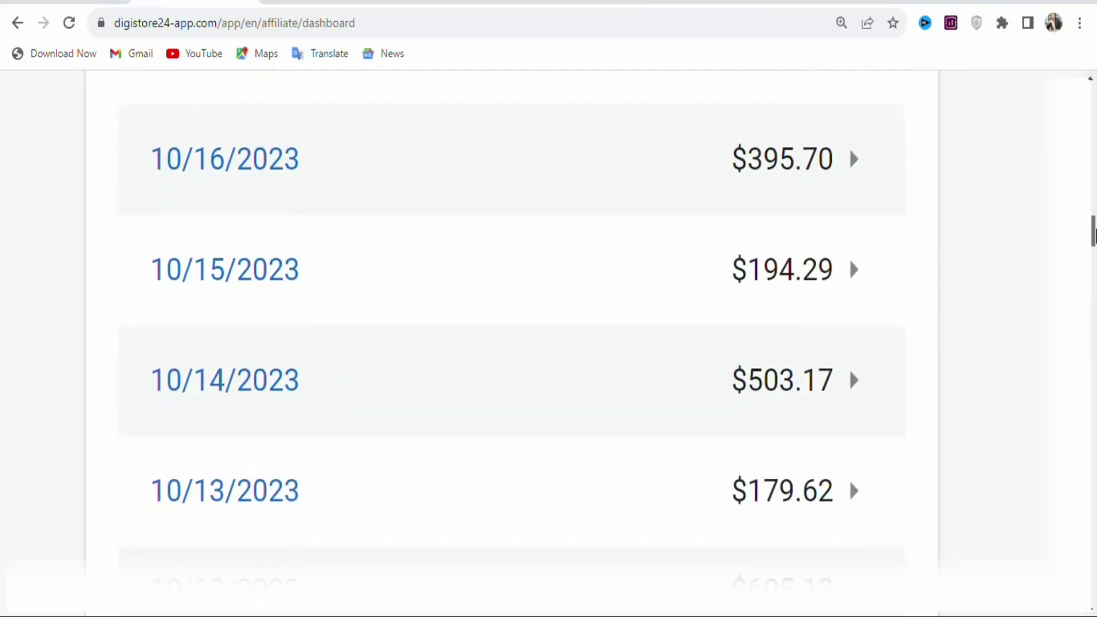
scroll(511, 343, "down", 1)
scroll(512, 343, "down", 1)
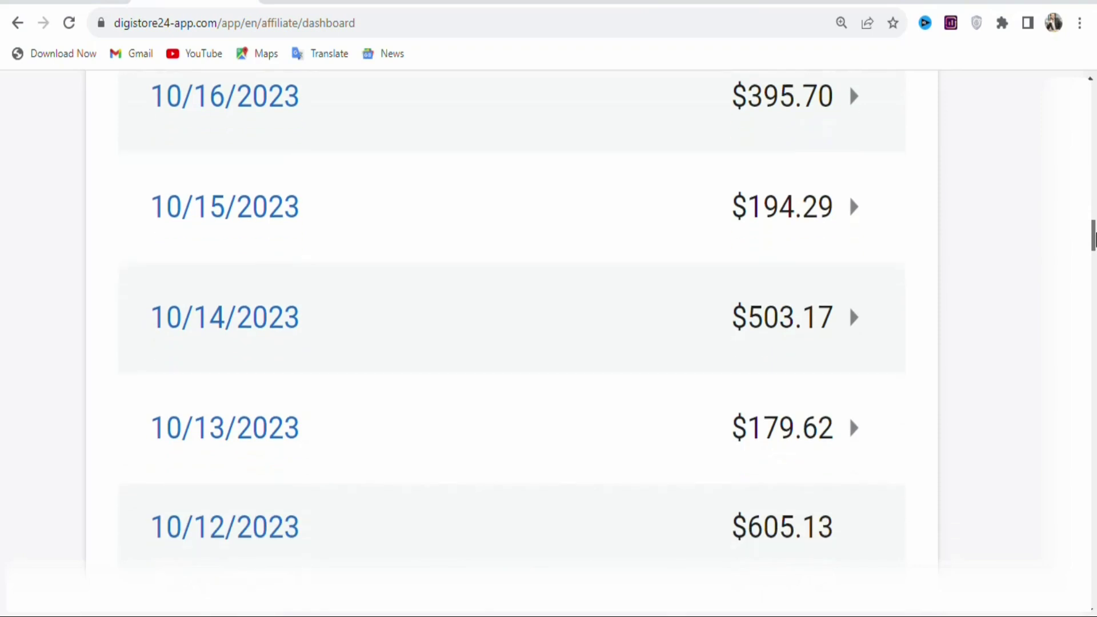
left_click_drag(1095, 234, 1095, 211)
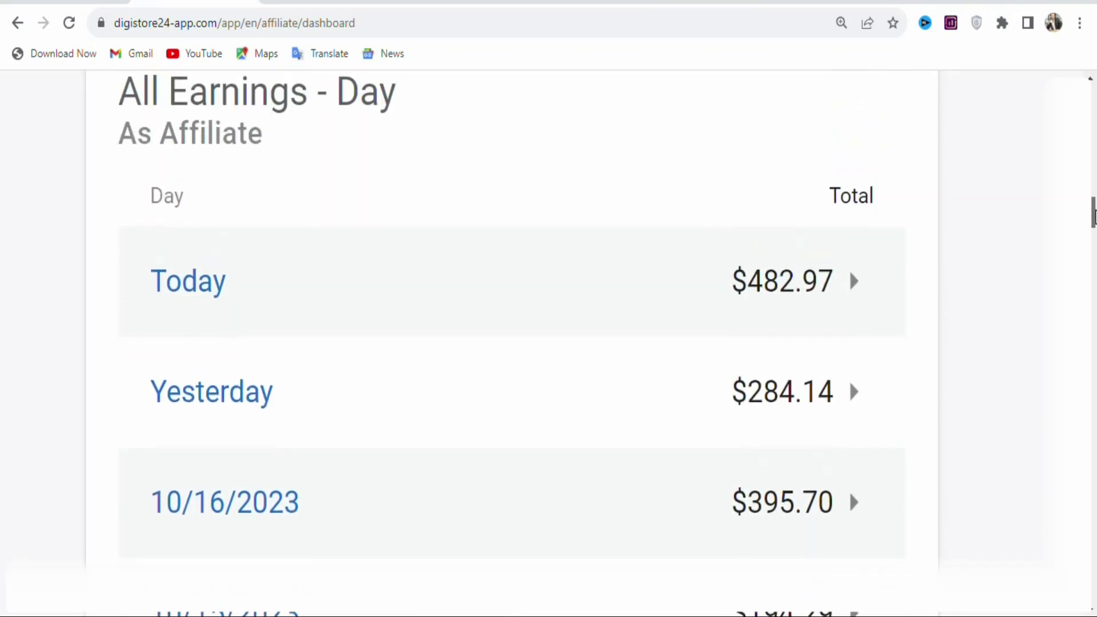
left_click_drag(725, 286, 804, 281)
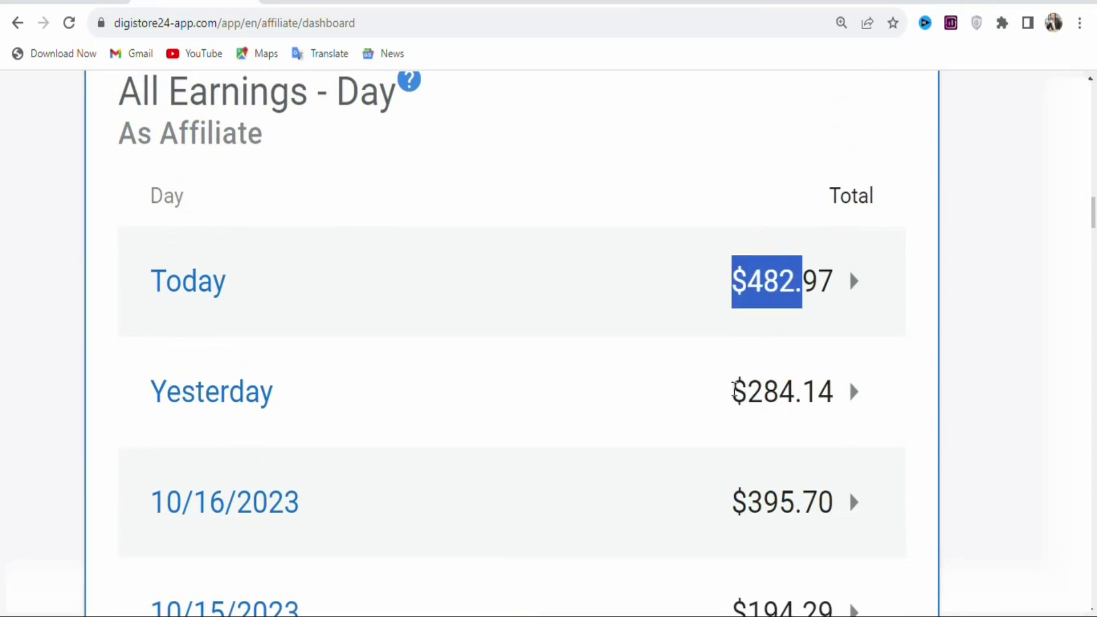
left_click(738, 392)
left_click_drag(739, 392, 796, 394)
left_click_drag(733, 502, 778, 503)
scroll(779, 503, "down", 1)
left_click_drag(735, 547, 814, 549)
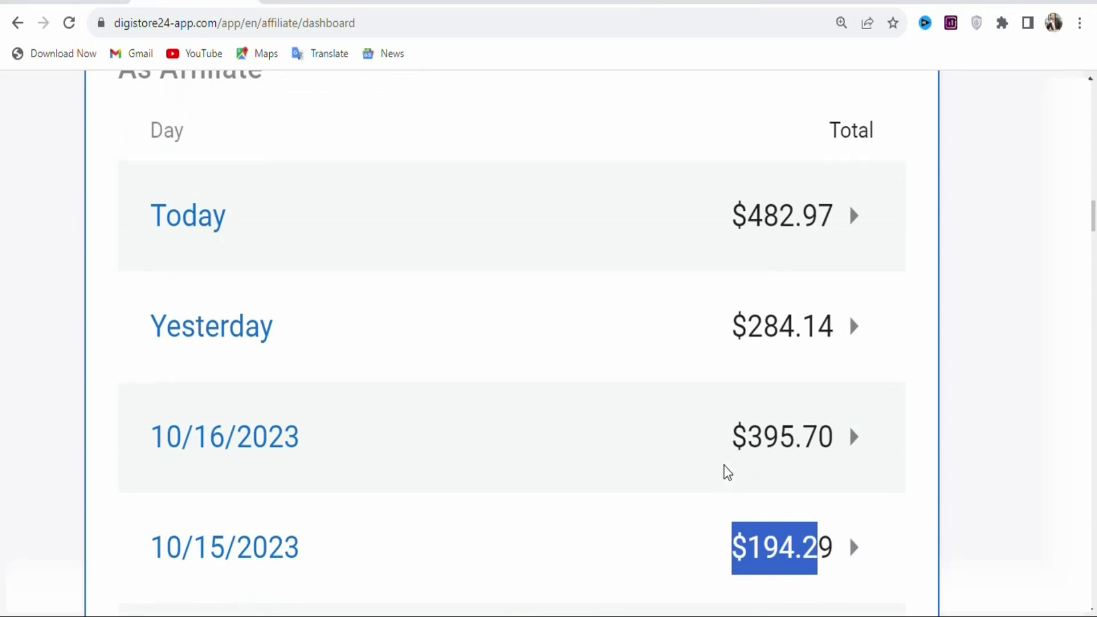
left_click_drag(734, 329, 814, 354)
left_click_drag(735, 241, 805, 228)
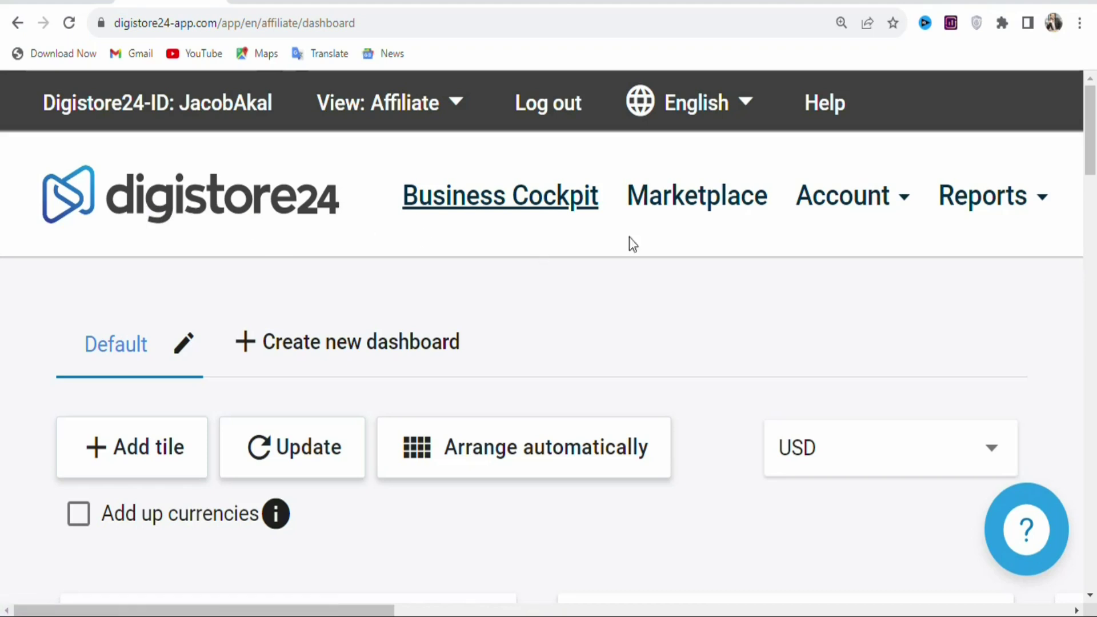
Open the Digistore24 marketplace and show the Supplements category under Physical Products
left_click(688, 204)
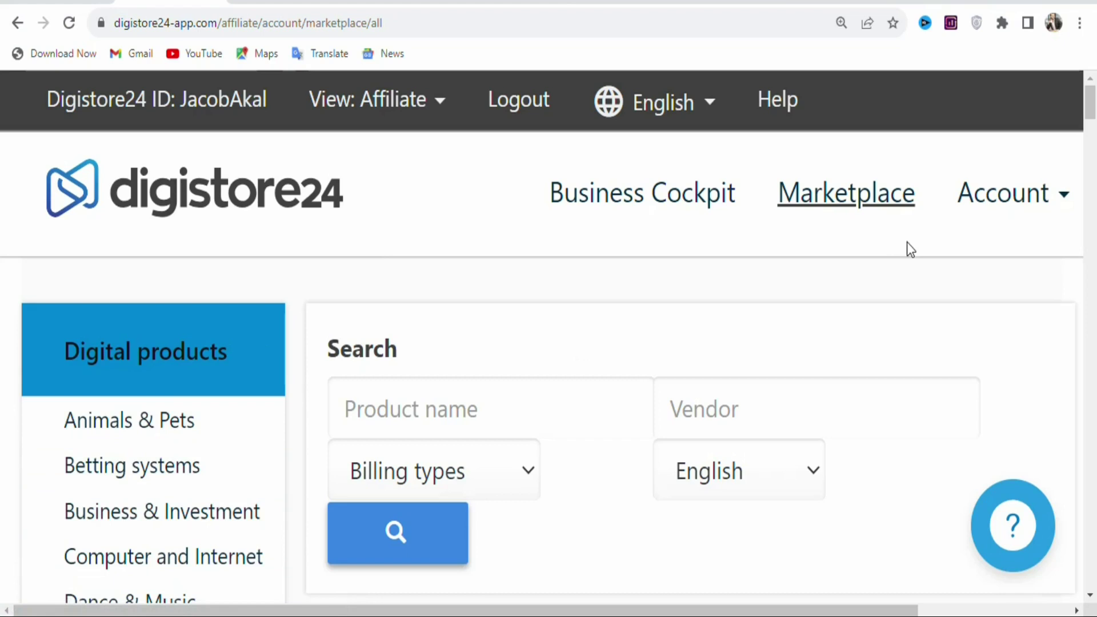
left_click_drag(1092, 105, 1092, 140)
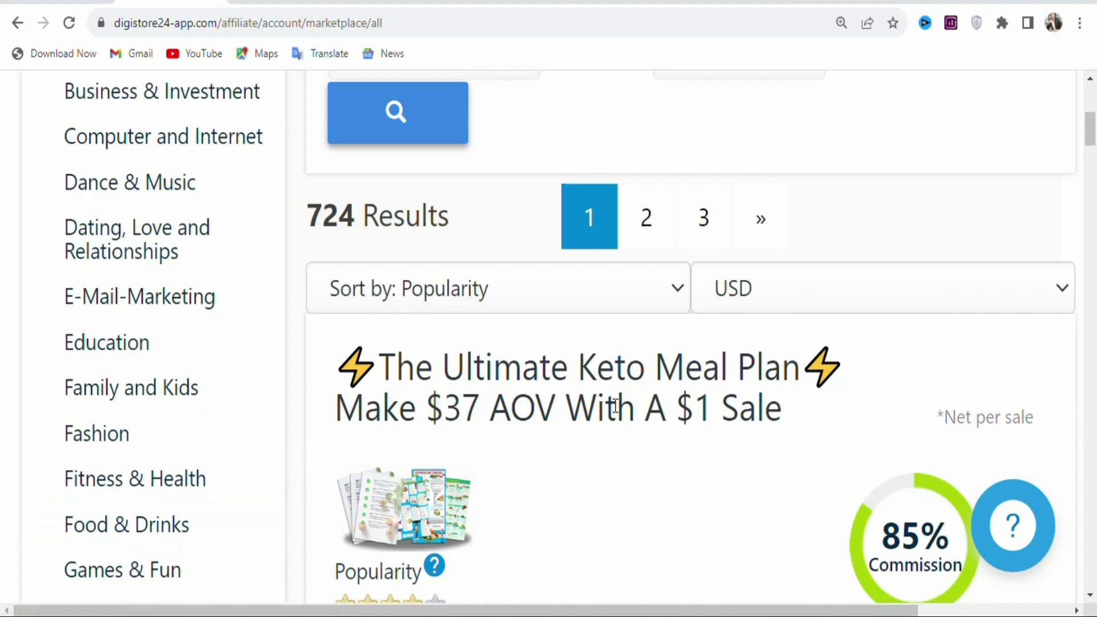
left_click_drag(1091, 129, 1090, 203)
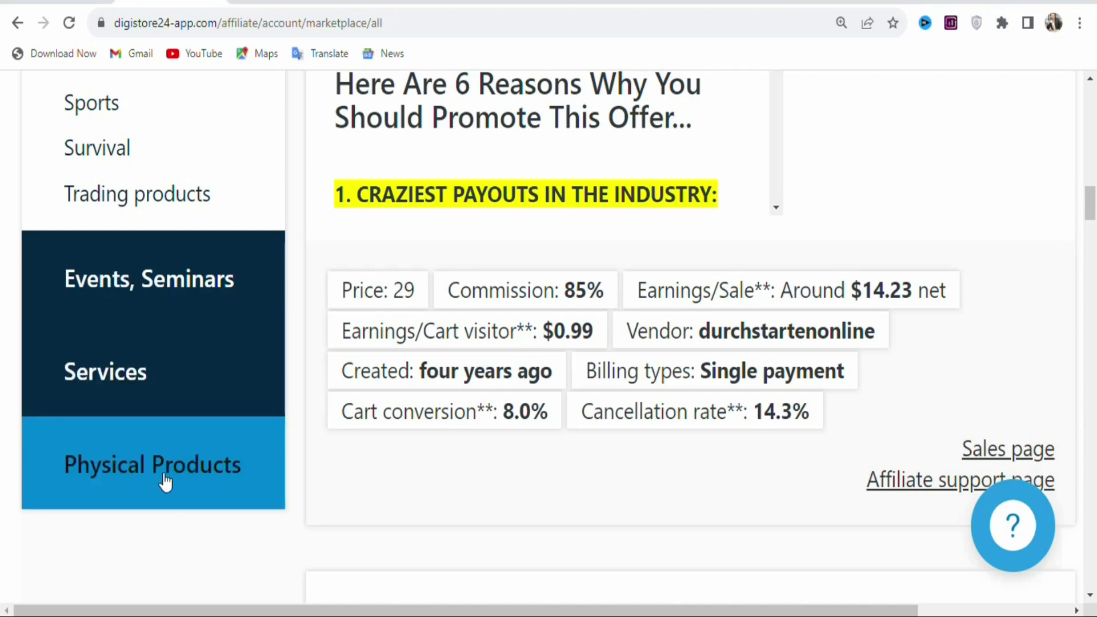
left_click(125, 474)
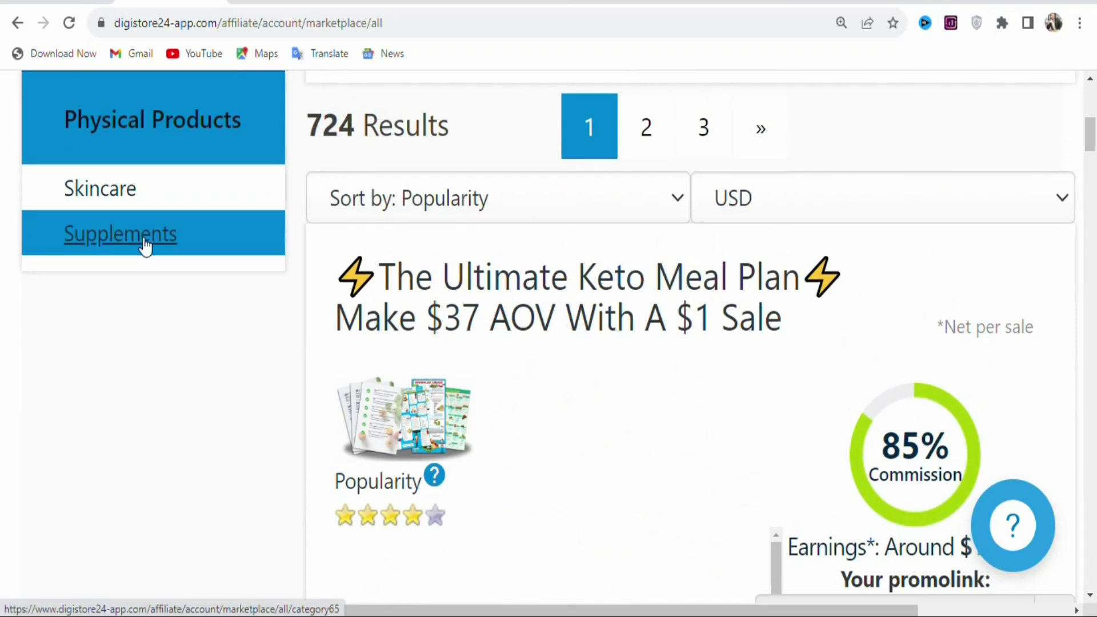
left_click(86, 242)
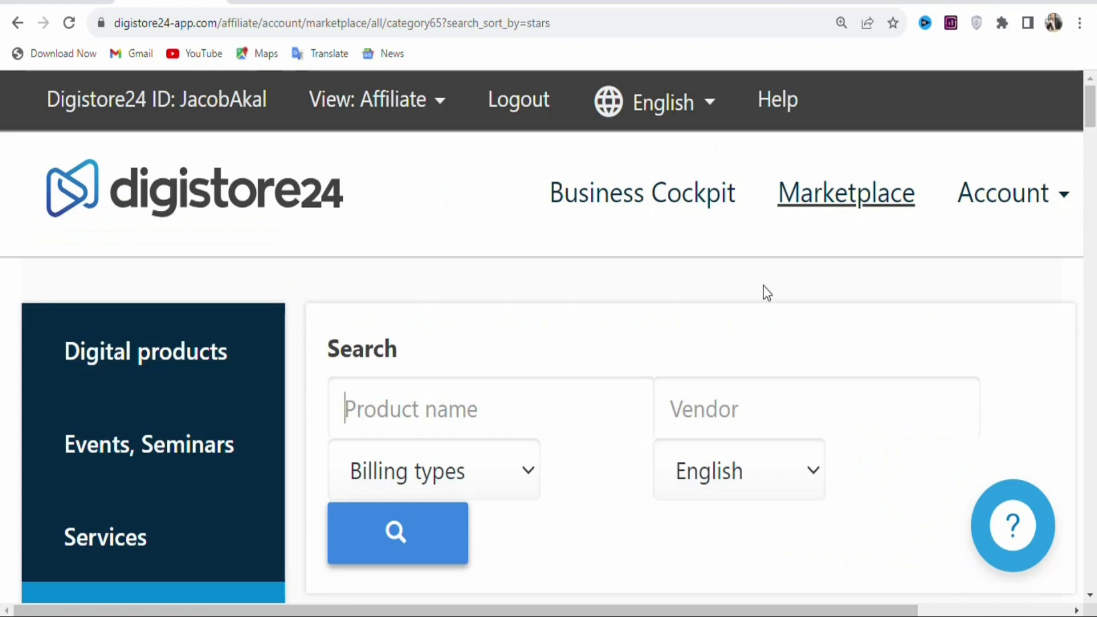
Compare the estimated earnings per sale of the Aizen Power, Cortexi and Amiclear supplement offers
left_click_drag(1093, 120, 1093, 172)
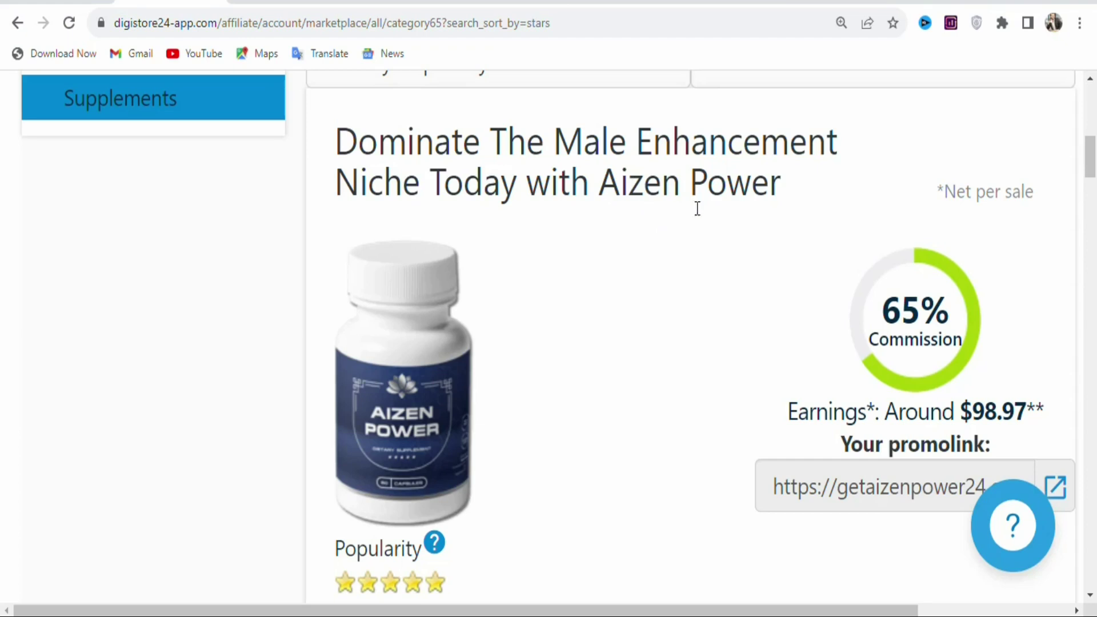
left_click_drag(971, 413, 1043, 412)
left_click_drag(1091, 174, 1090, 266)
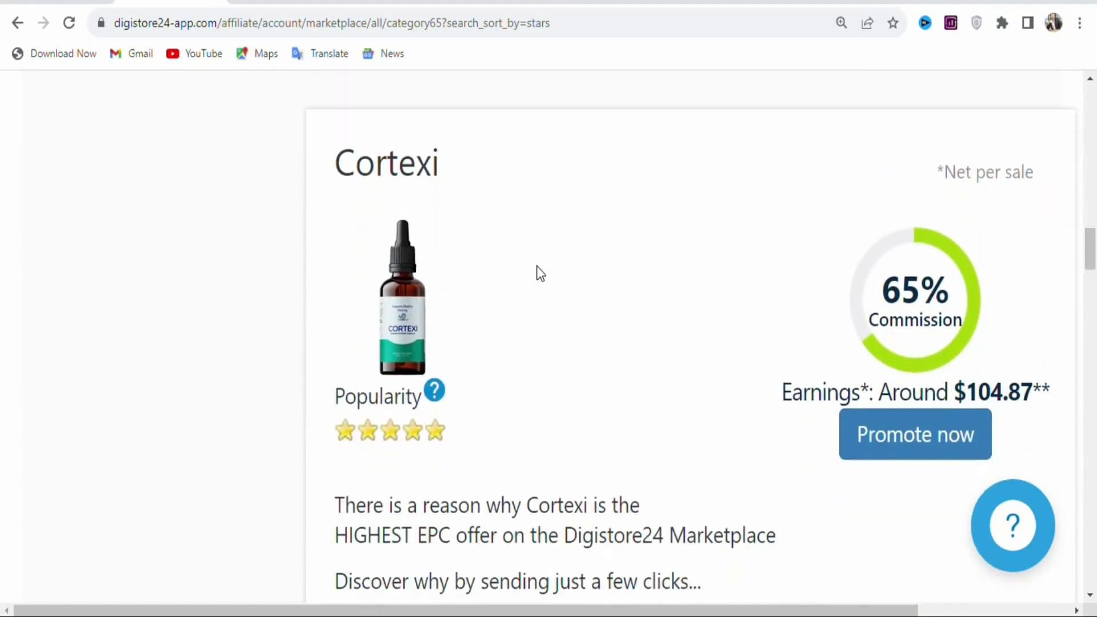
left_click_drag(965, 394, 1045, 392)
left_click(1039, 305)
left_click_drag(1091, 257, 1092, 341)
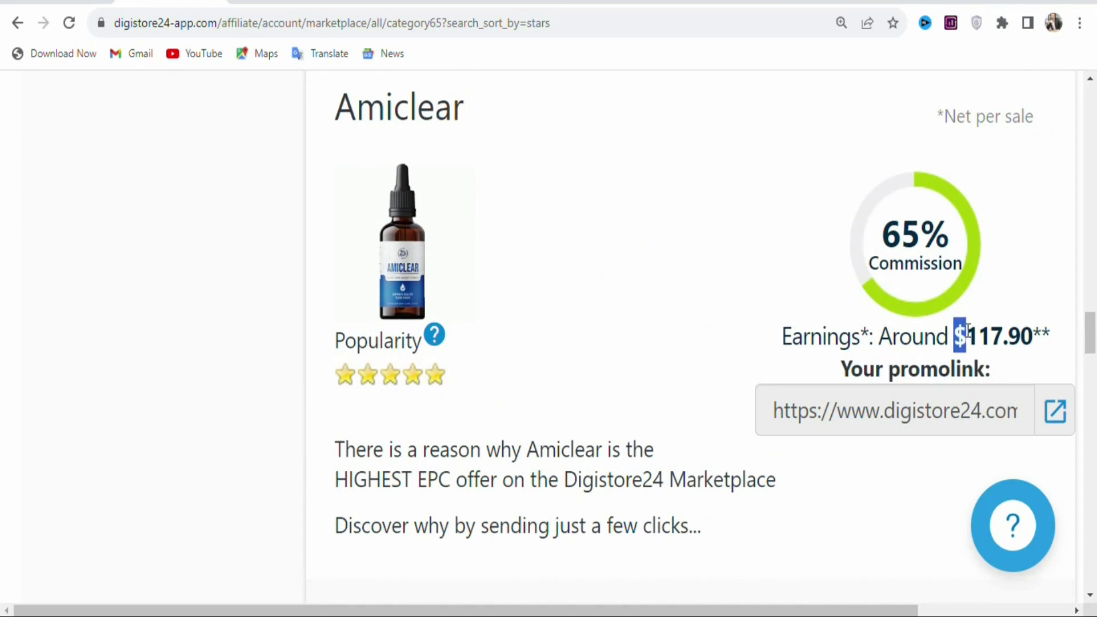
left_click_drag(959, 335, 909, 337)
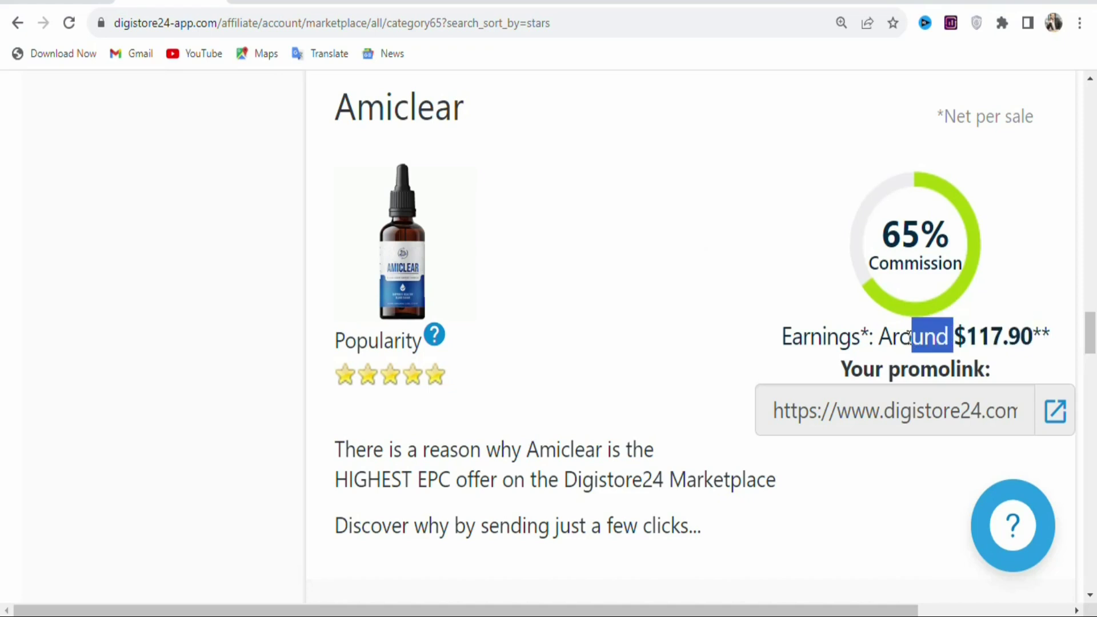
left_click(881, 344)
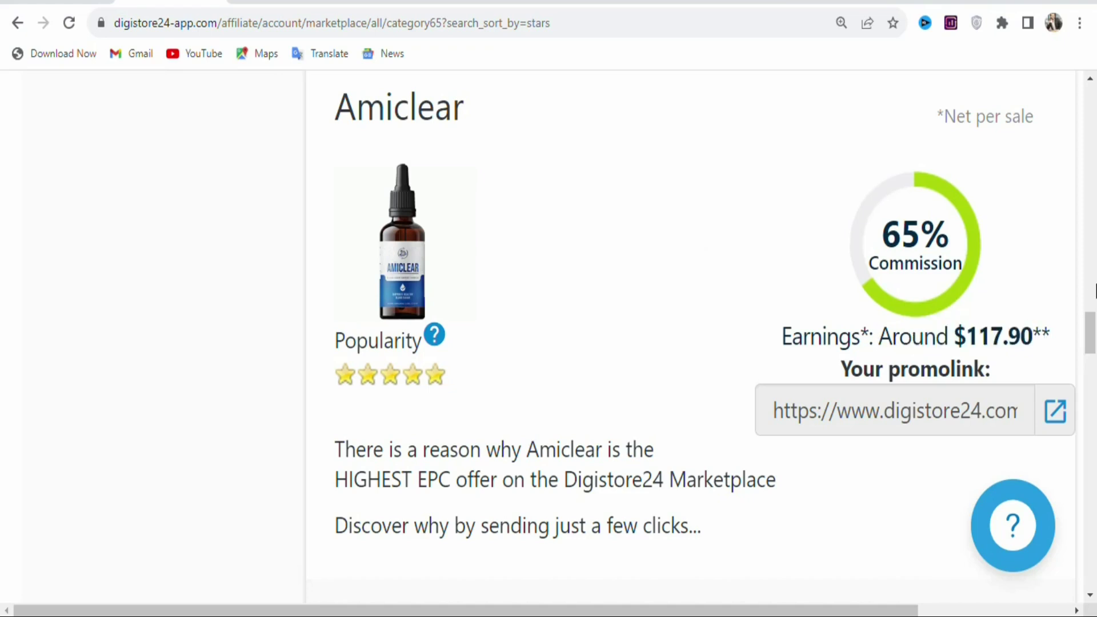
Open Amiclear's sales page from its offer details and review the ingredients, free bonuses and money-back guarantee
left_click_drag(1092, 326, 1086, 362)
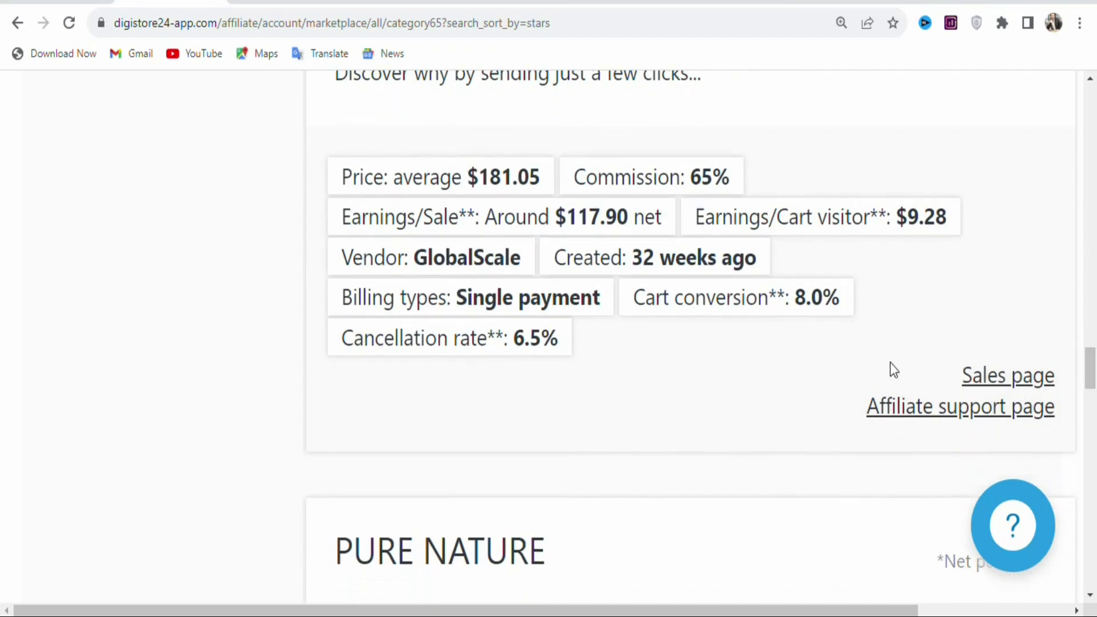
left_click(989, 387)
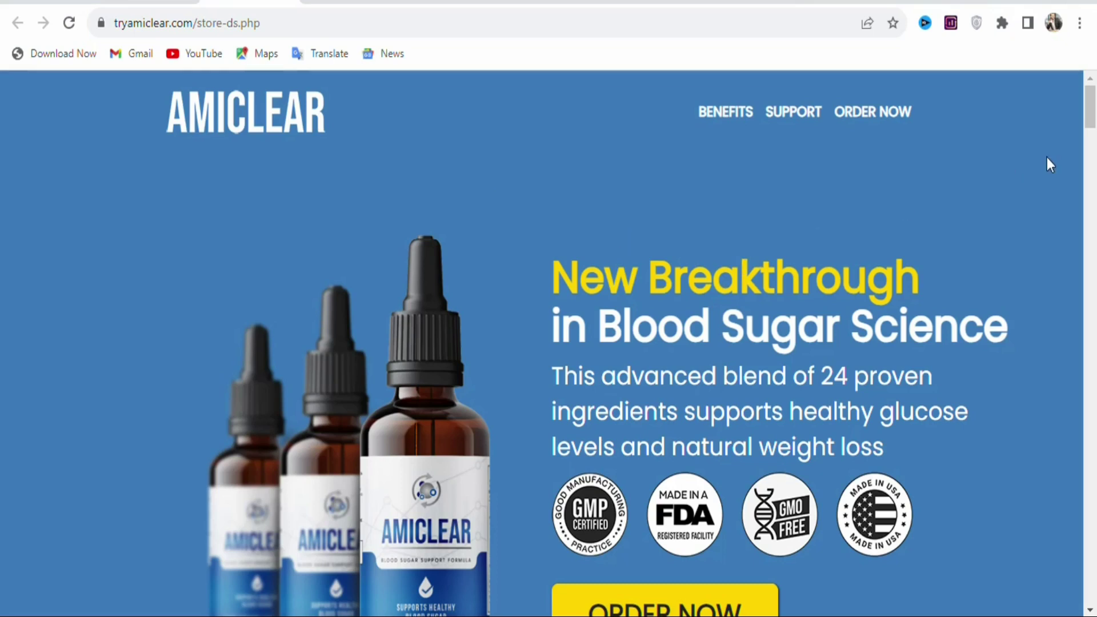
scroll(1092, 114, "down", 2)
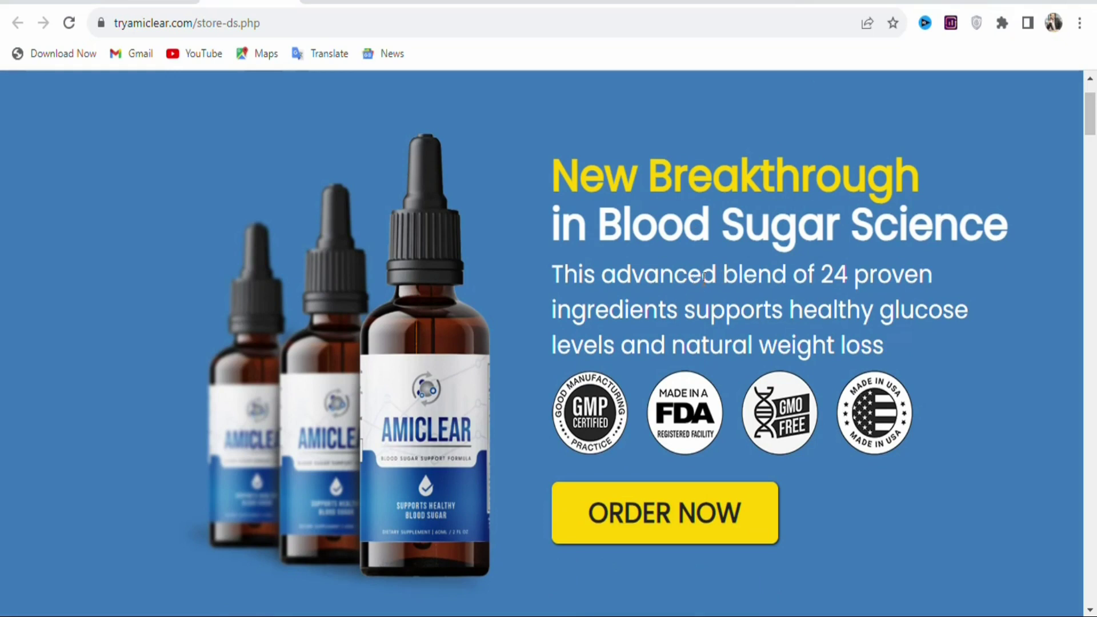
left_click_drag(1093, 129, 1086, 237)
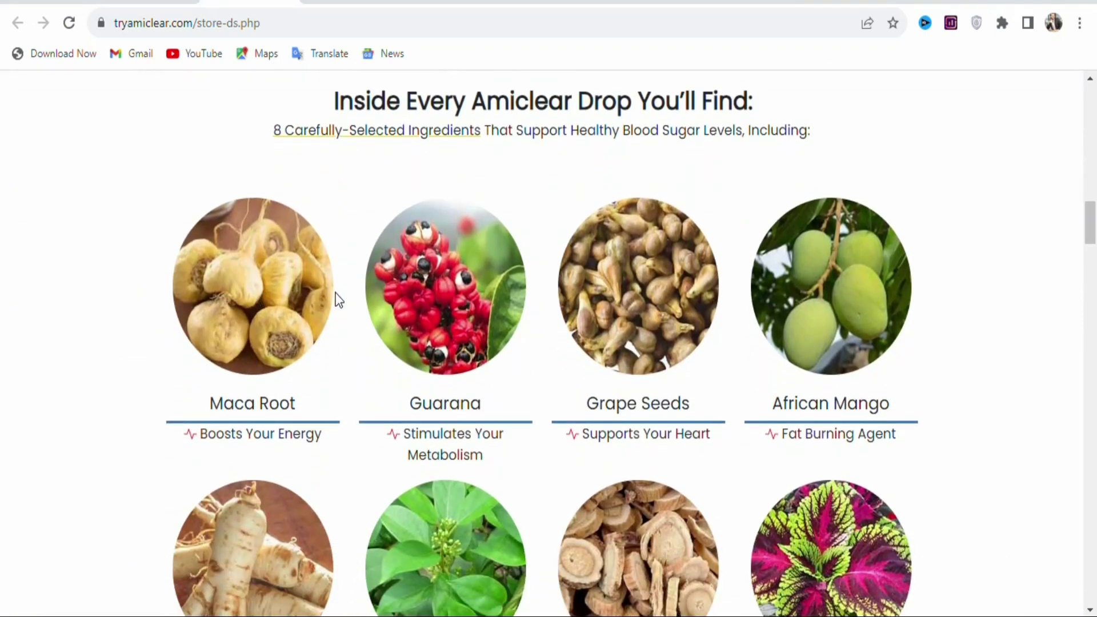
left_click_drag(1092, 229, 1092, 398)
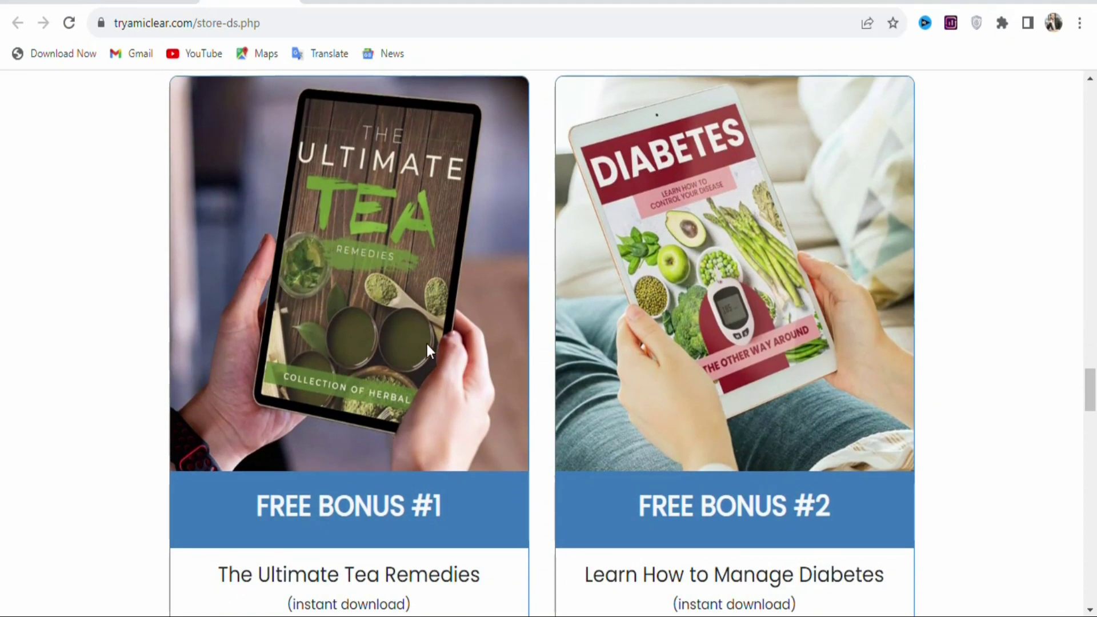
left_click_drag(1091, 401, 1092, 484)
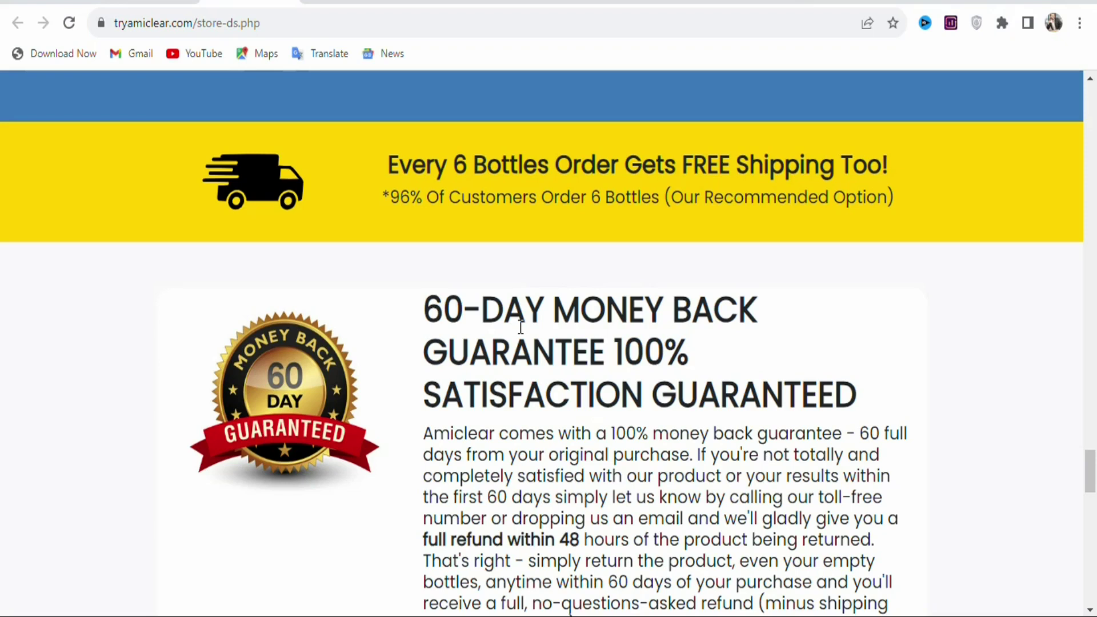
left_click_drag(1094, 457, 1094, 228)
left_click(1091, 271)
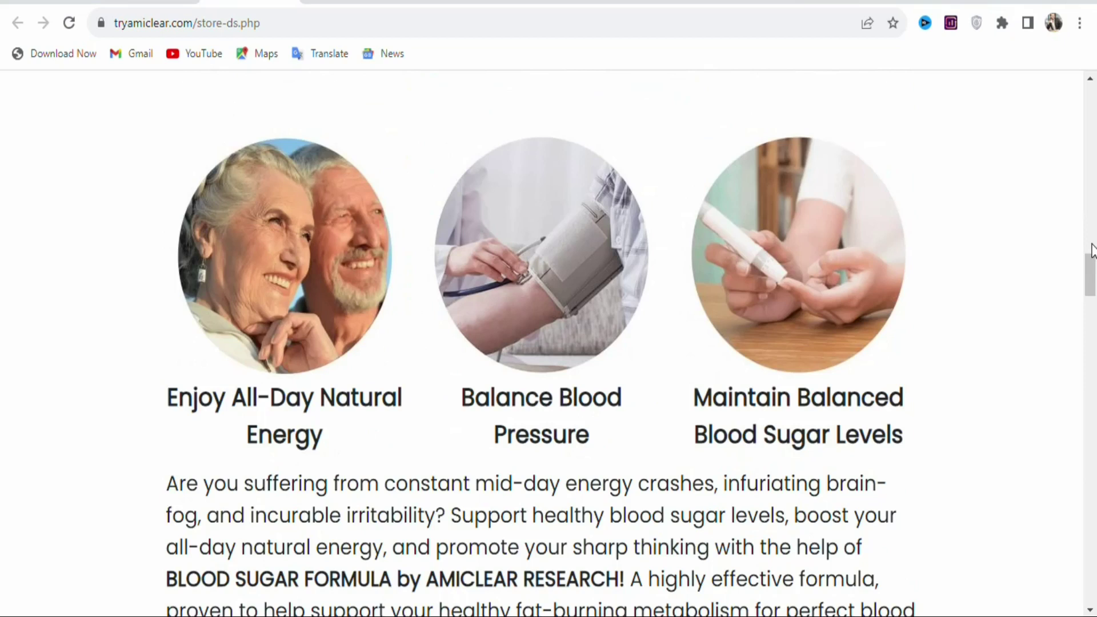
Return to the supplements marketplace listing and check the promotion options of Amiclear and Pure Nature, ending at Amiclear's promolink
left_click(286, 2)
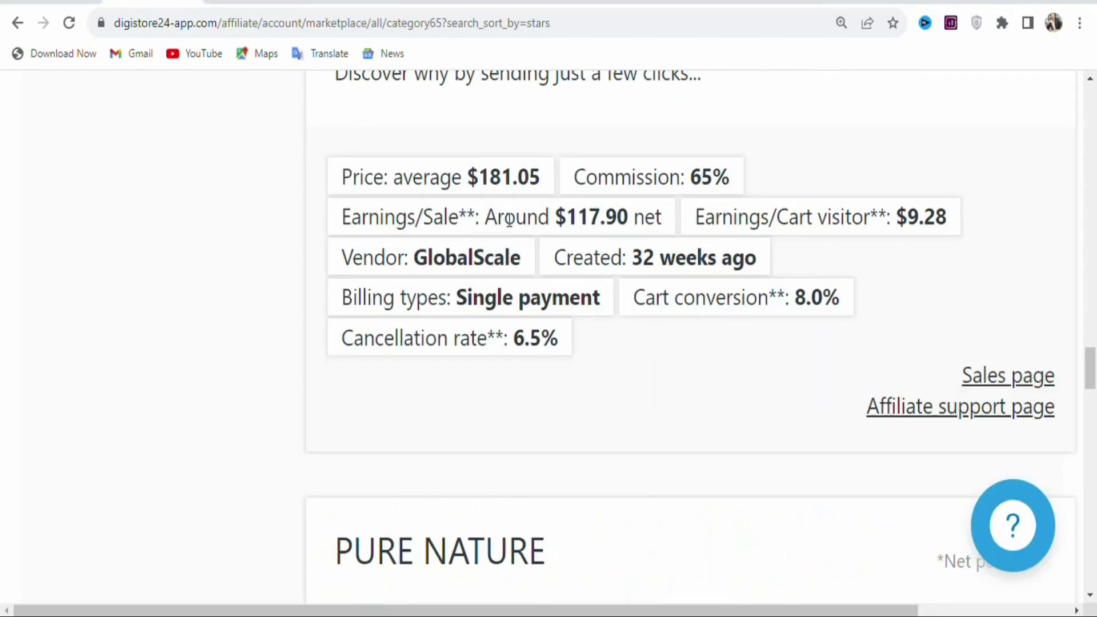
scroll(913, 318, "up", 6)
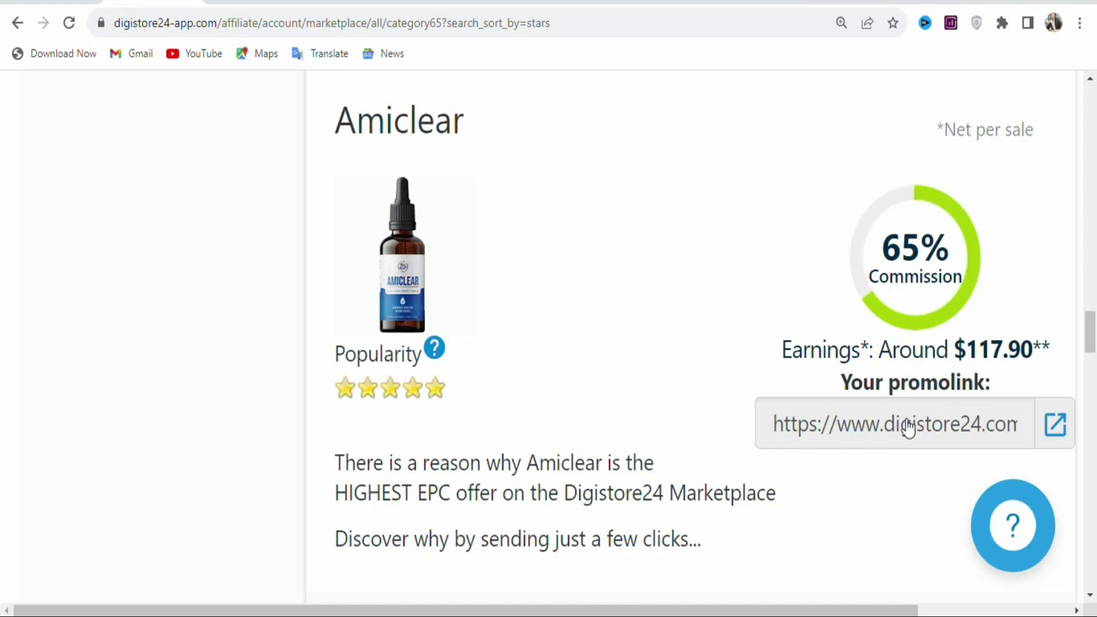
left_click_drag(1091, 307, 1091, 384)
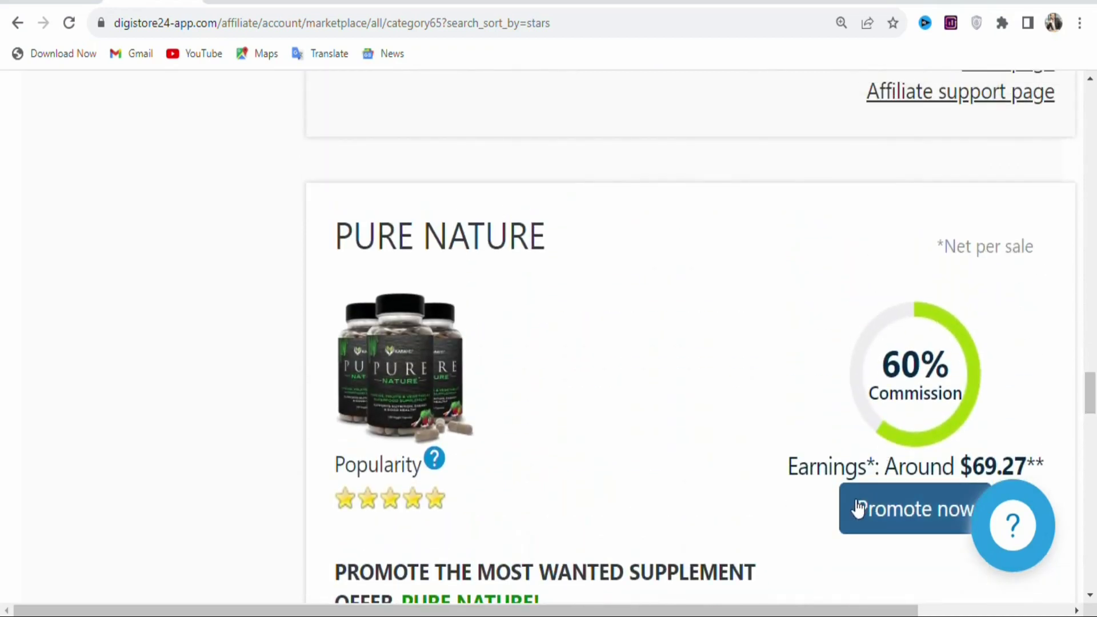
scroll(874, 507, "down", 2)
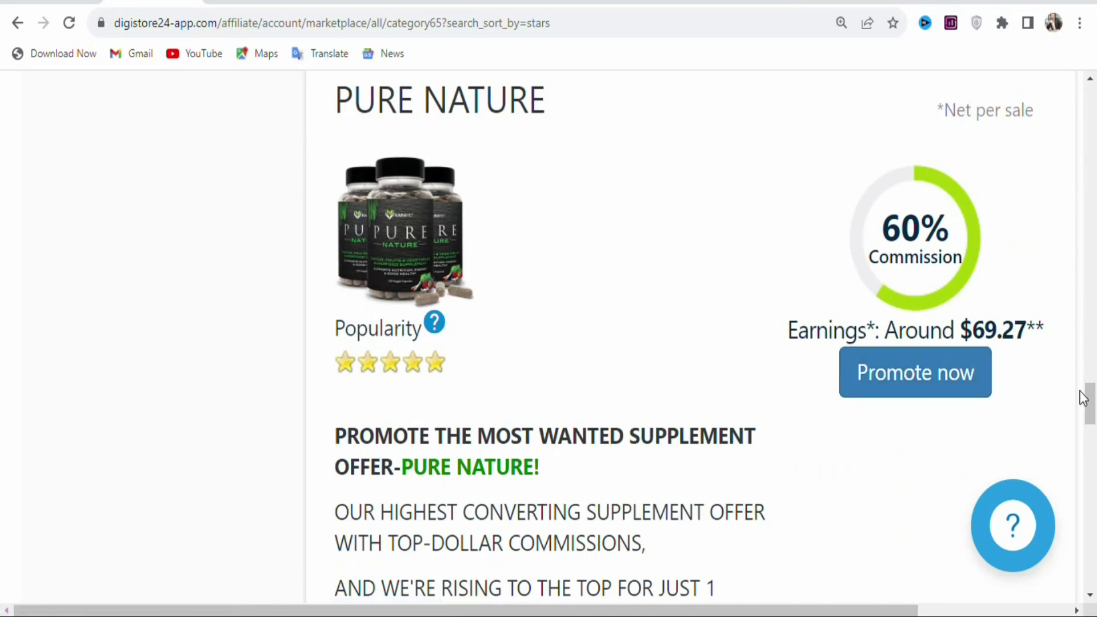
left_click_drag(1088, 399, 1093, 341)
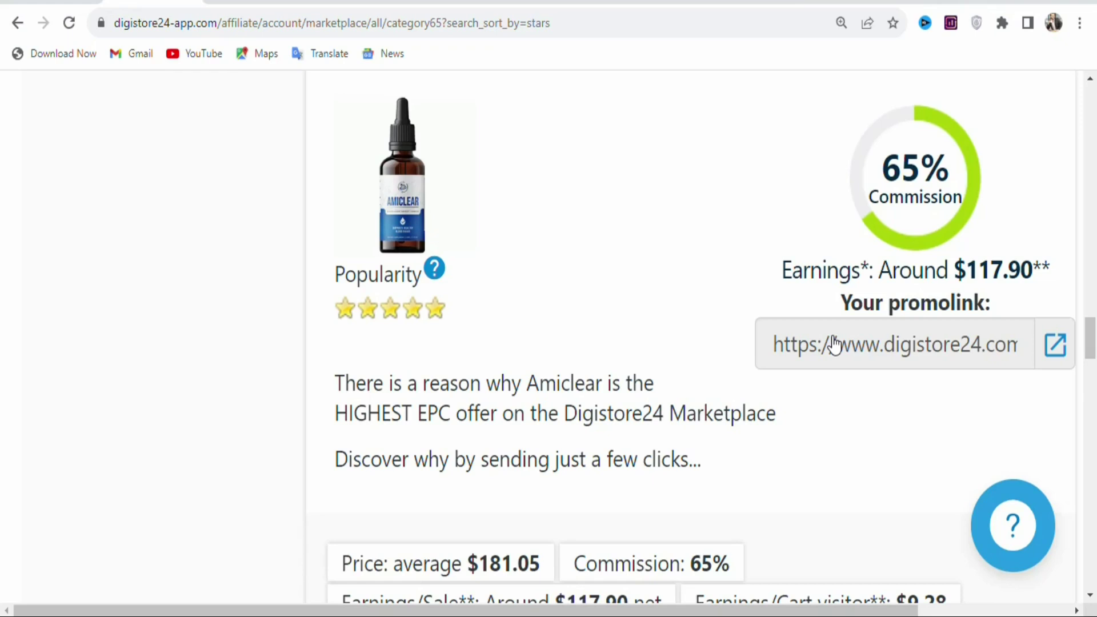
Switch to the free-classifieds.co.uk site and open its account registration page
left_click(832, 2)
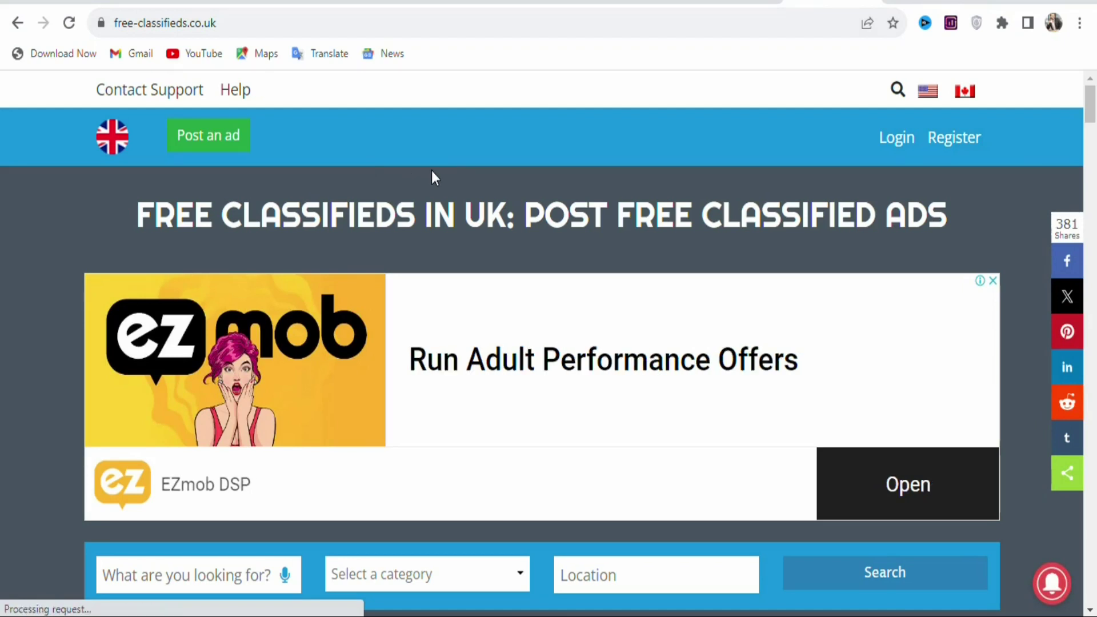
mouse_move(1092, 108)
left_mouse_down()
mouse_move(1093, 506)
mouse_move(1094, 97)
left_mouse_up()
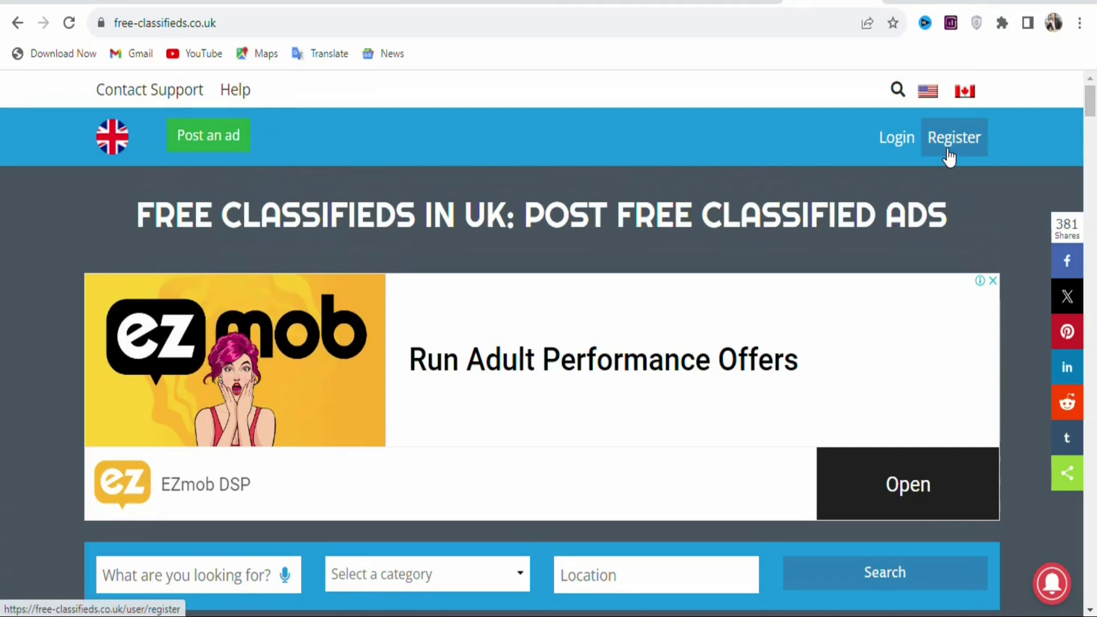
left_click(949, 154)
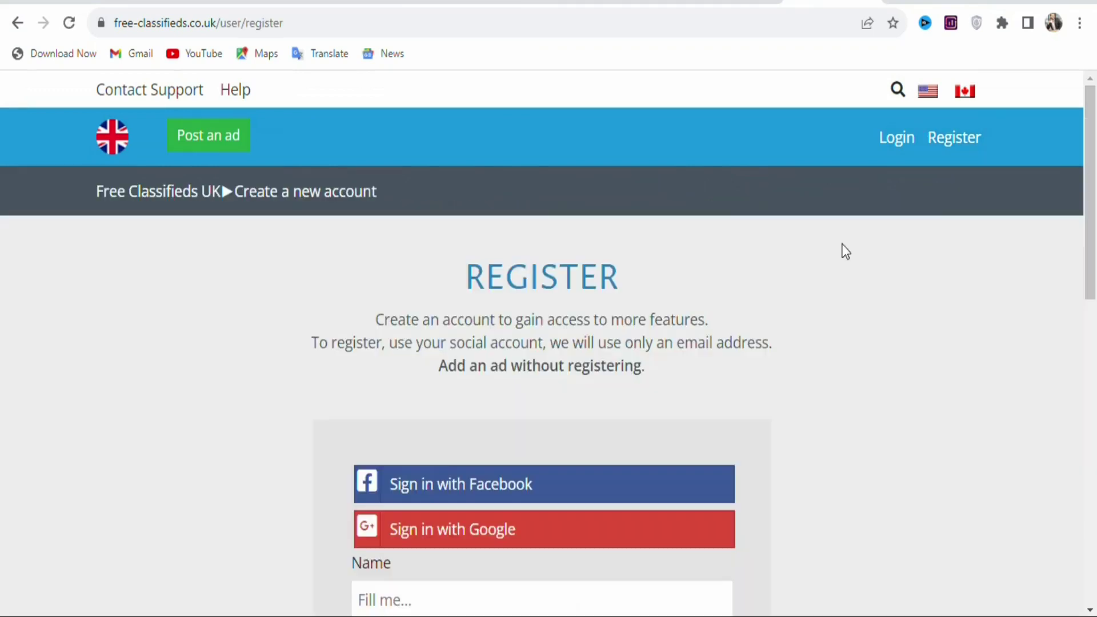
Review the registration form, go to the site's login page and sign in with Google
left_click_drag(1091, 156, 1073, 238)
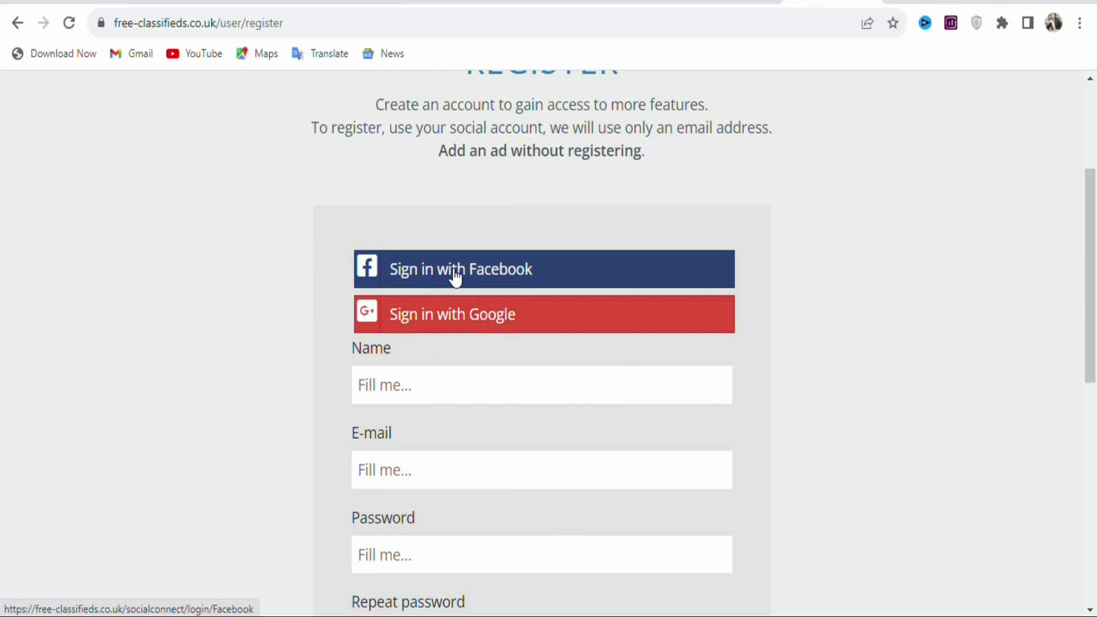
left_click_drag(1094, 234, 1094, 185)
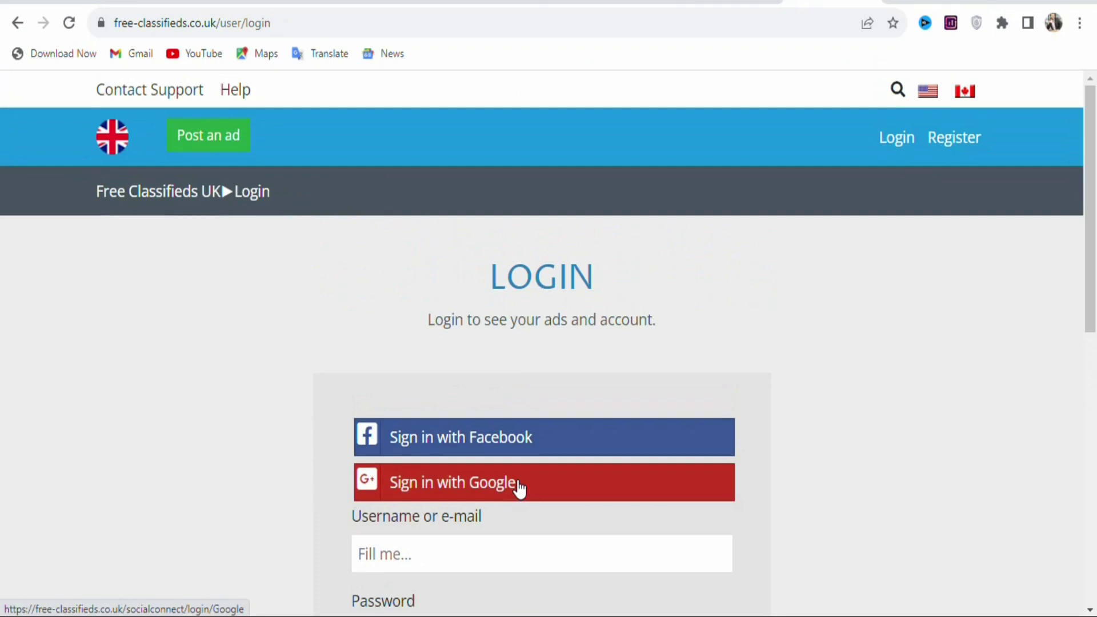
left_click(457, 492)
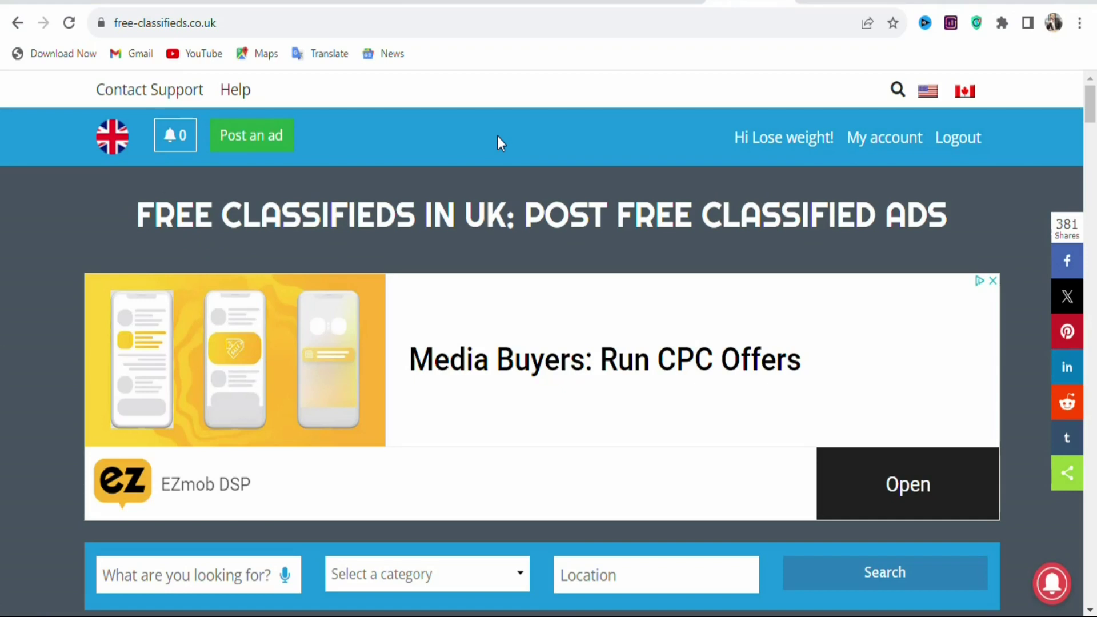
Start a new UK ad and set its category to Stuff for Sale with the Health & Beauty subcategory
left_click(243, 150)
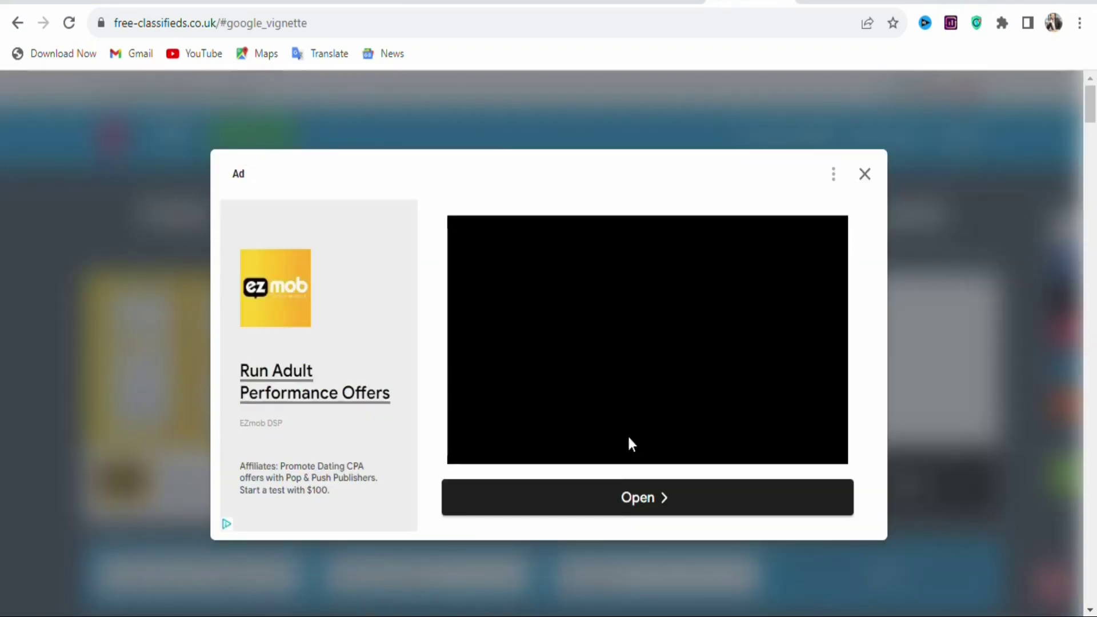
left_click(864, 174)
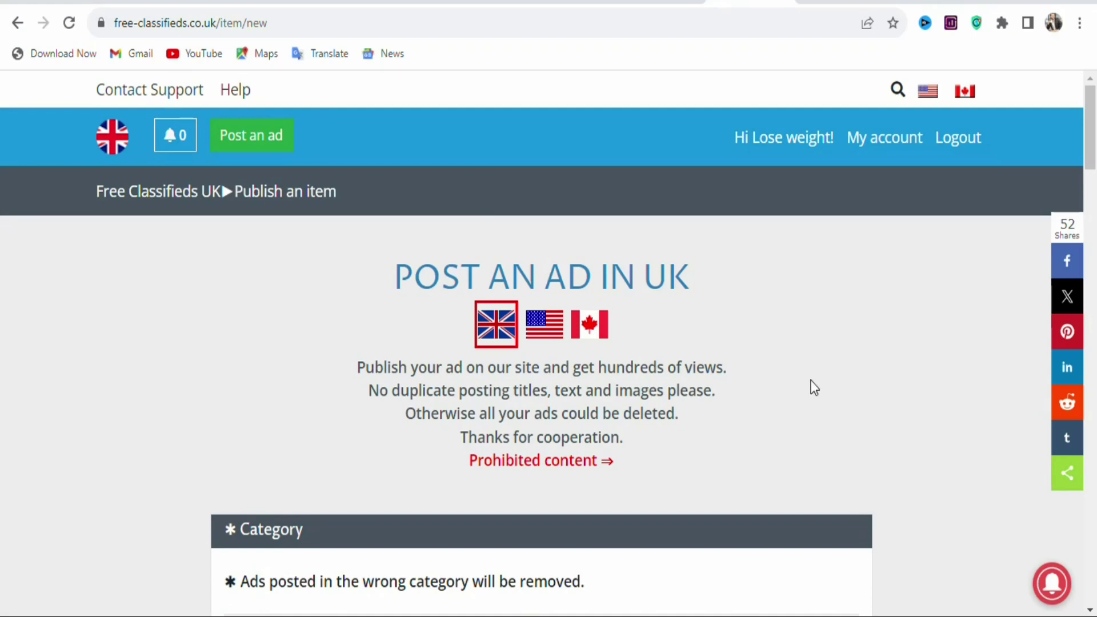
left_click_drag(1091, 140, 1093, 196)
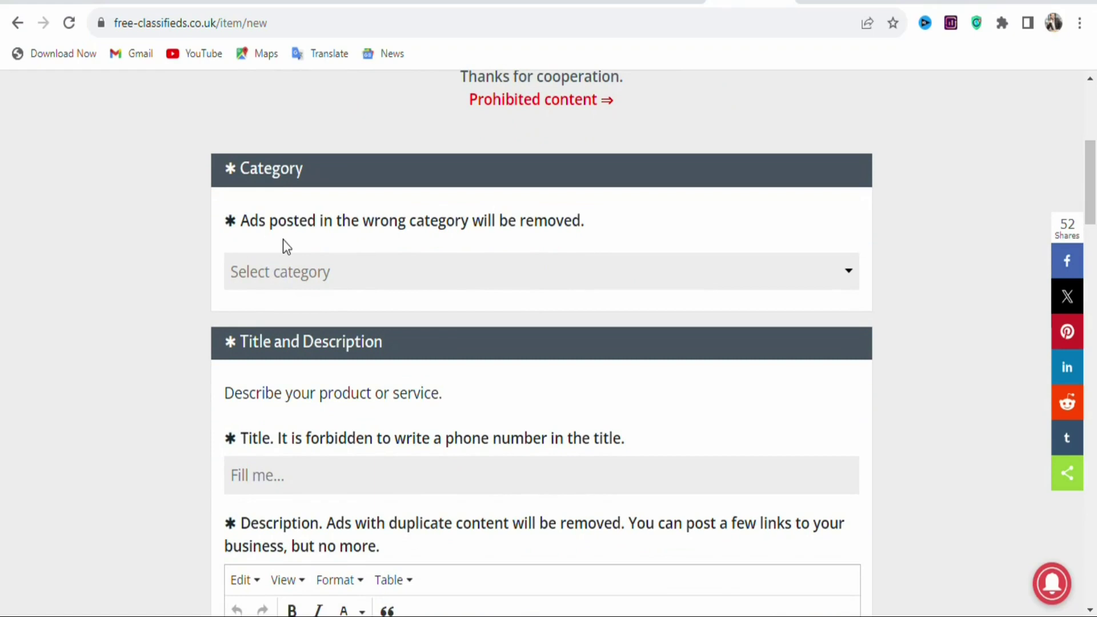
left_click(821, 274)
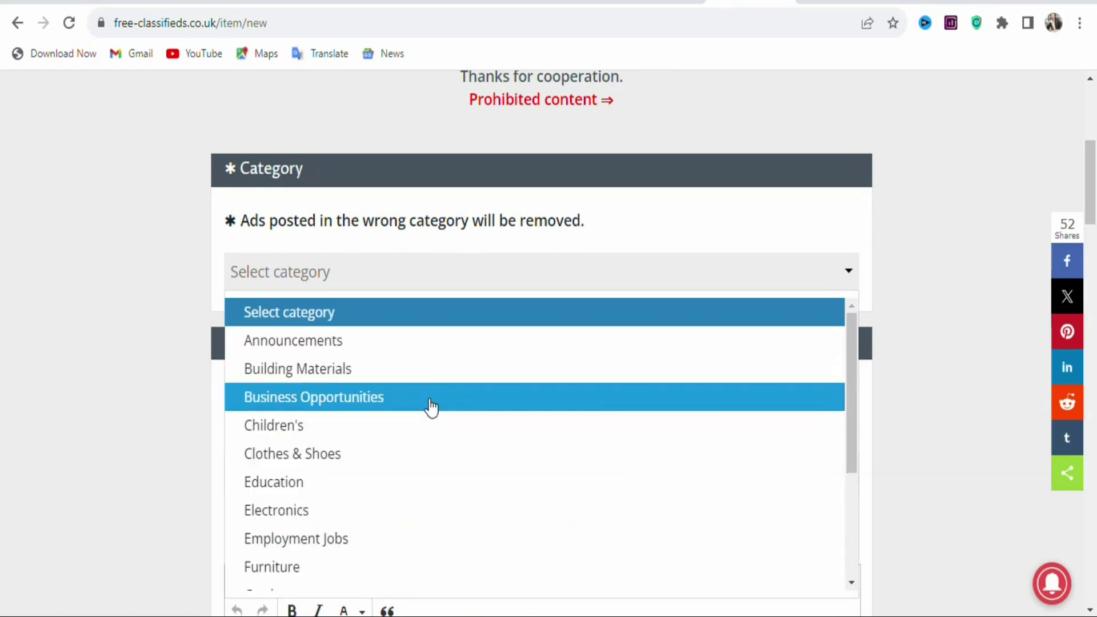
scroll(426, 441, "down", 3)
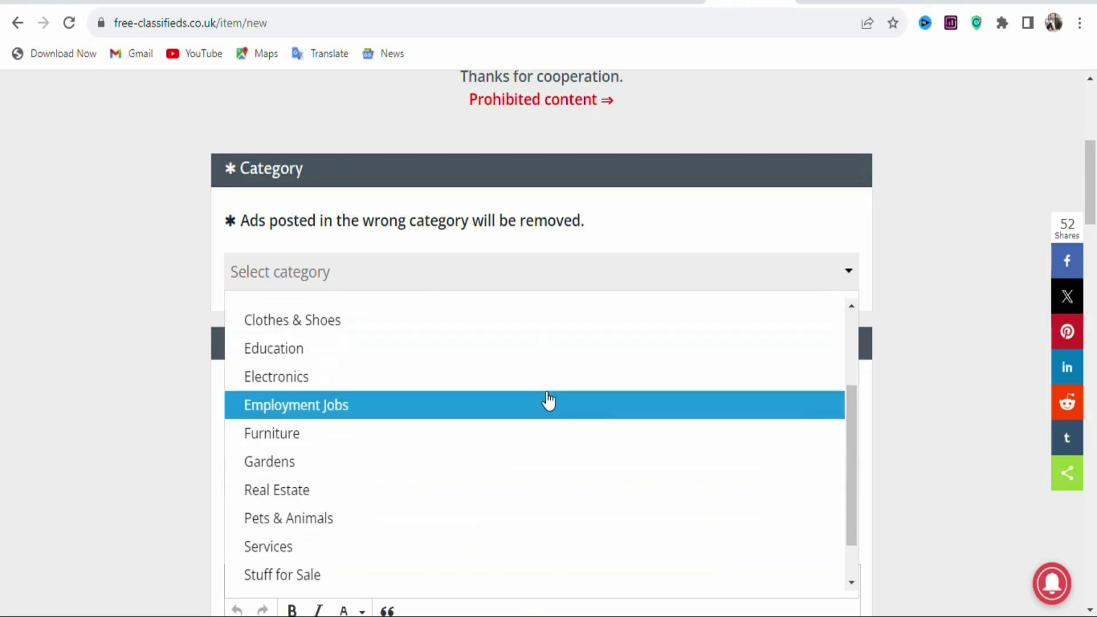
left_click_drag(850, 417, 852, 458)
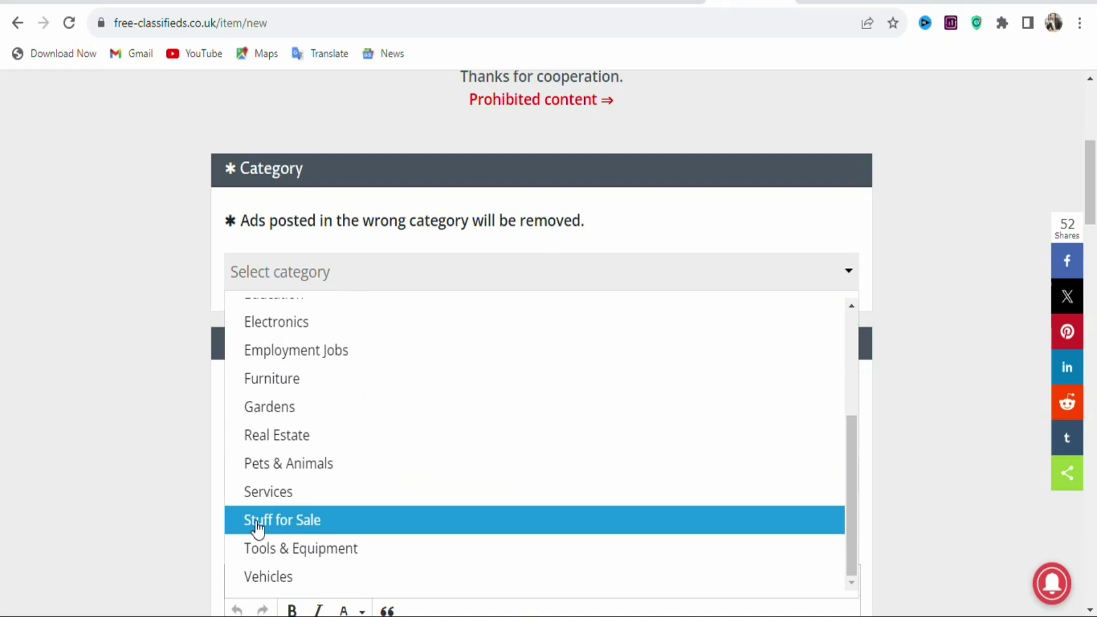
left_click(317, 527)
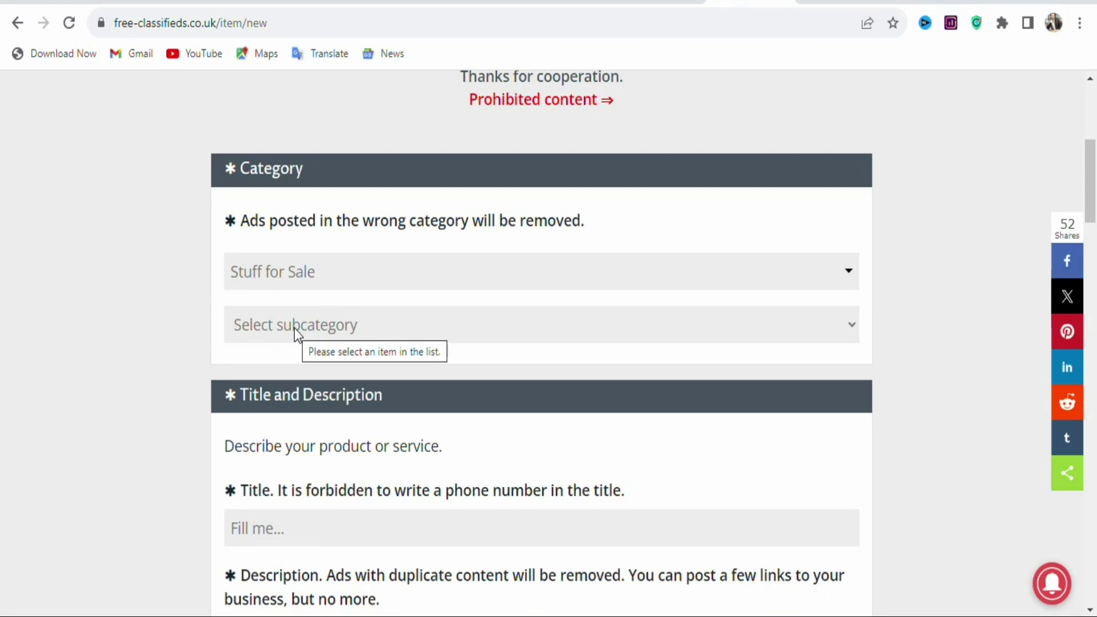
left_click(325, 328)
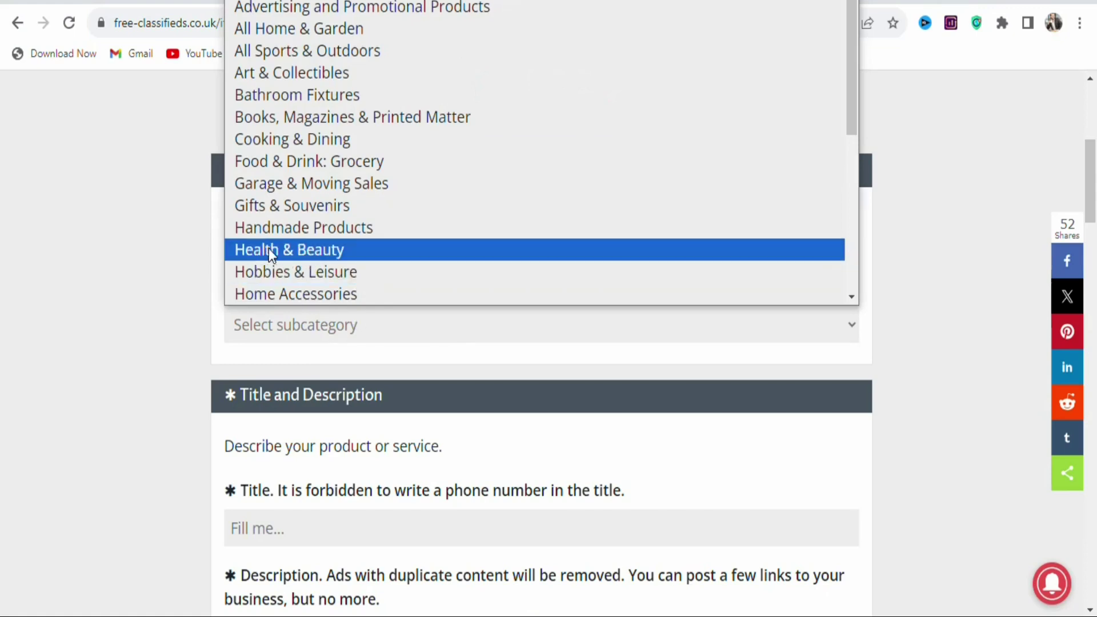
left_click(322, 249)
Copy the headline "New Breakthrough in Blood Sugar Science" from Amiclear's sales page into the ad's title
scroll(324, 251, "down", 5)
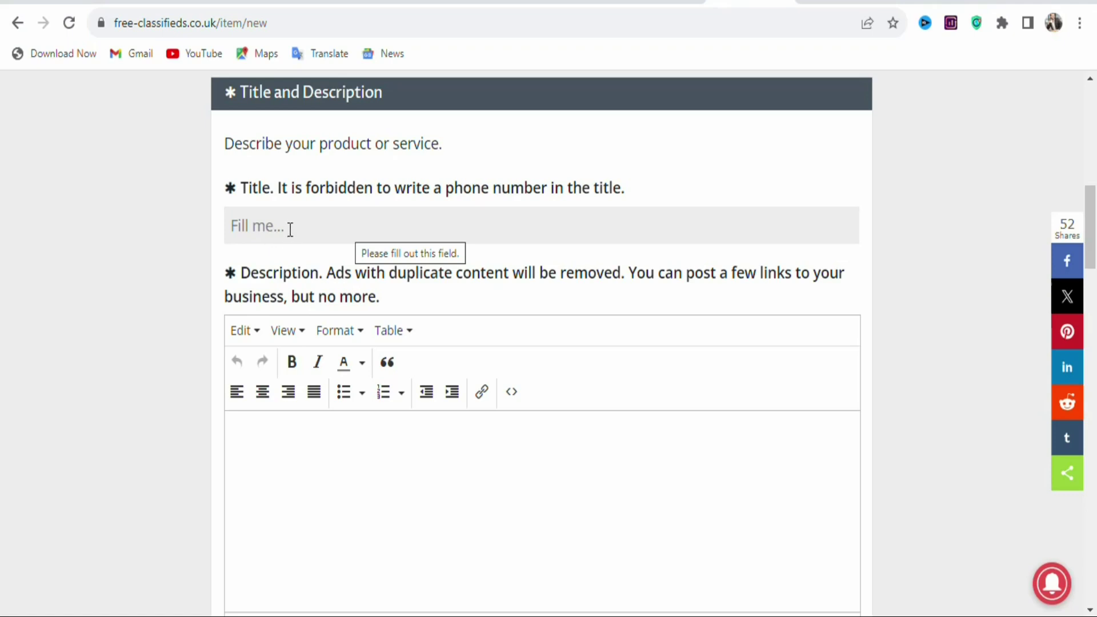
left_click(214, 7)
left_click_drag(1092, 286, 1089, 106)
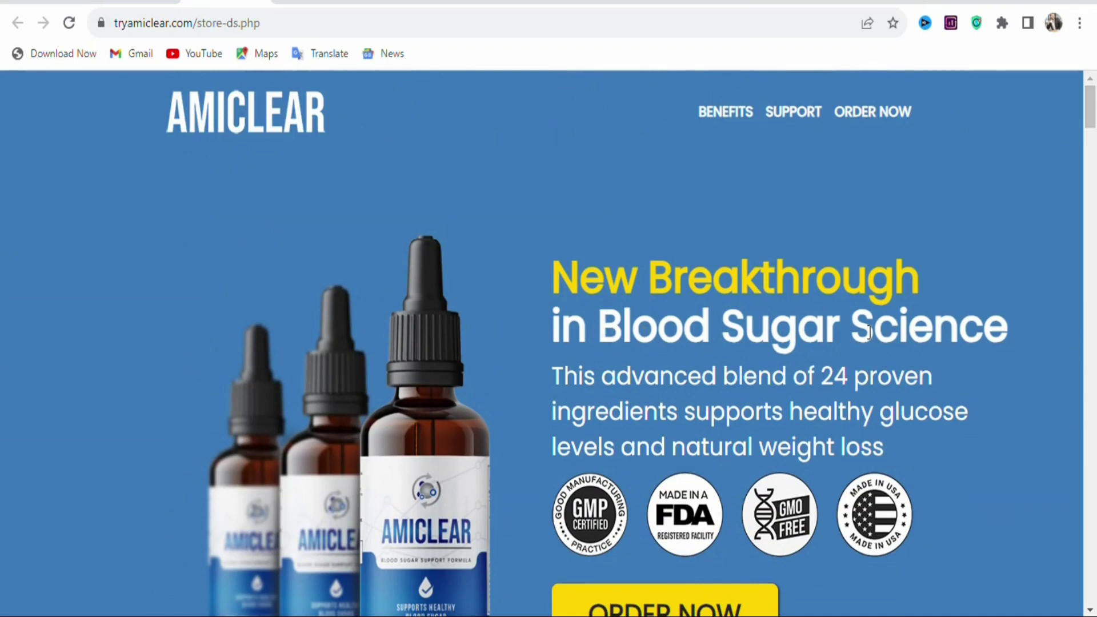
left_click_drag(1008, 329, 557, 277)
right_click(557, 277)
left_click(582, 286)
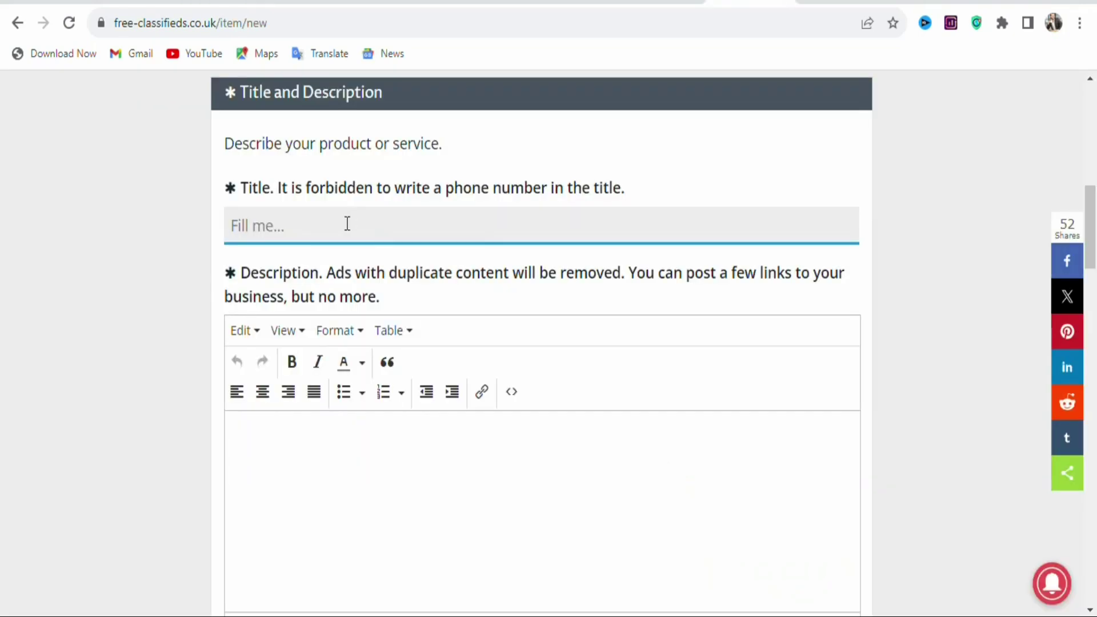
key("ctrl+v")
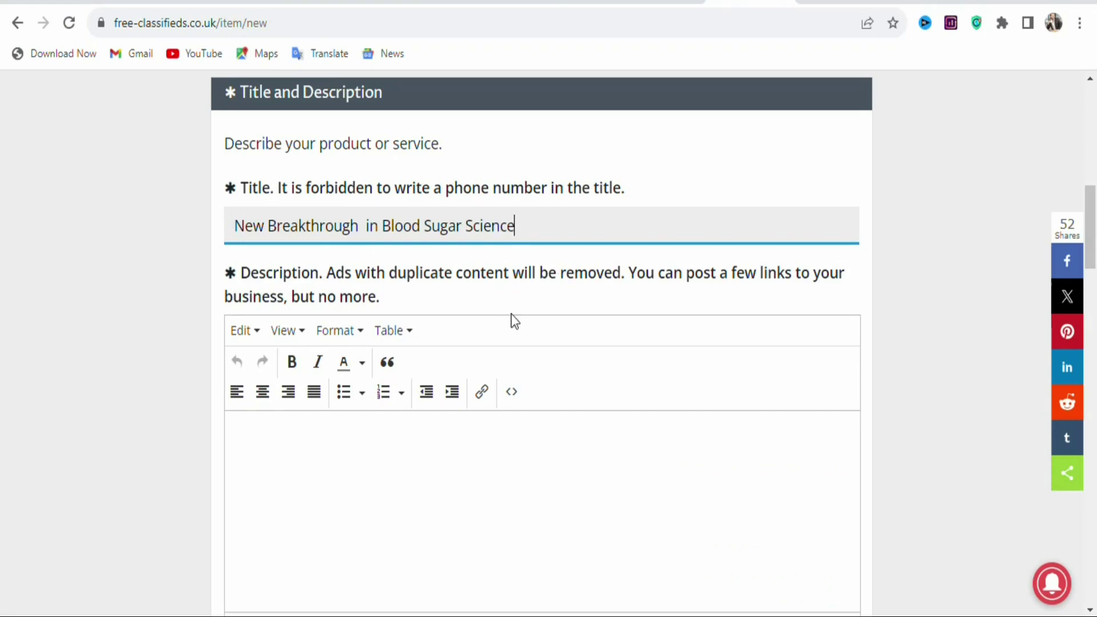
Copy the sales page paragraph beginning "Are you suffering from constant mid-day energy crashes" into the ad's description
left_click_drag(1094, 255, 1093, 290)
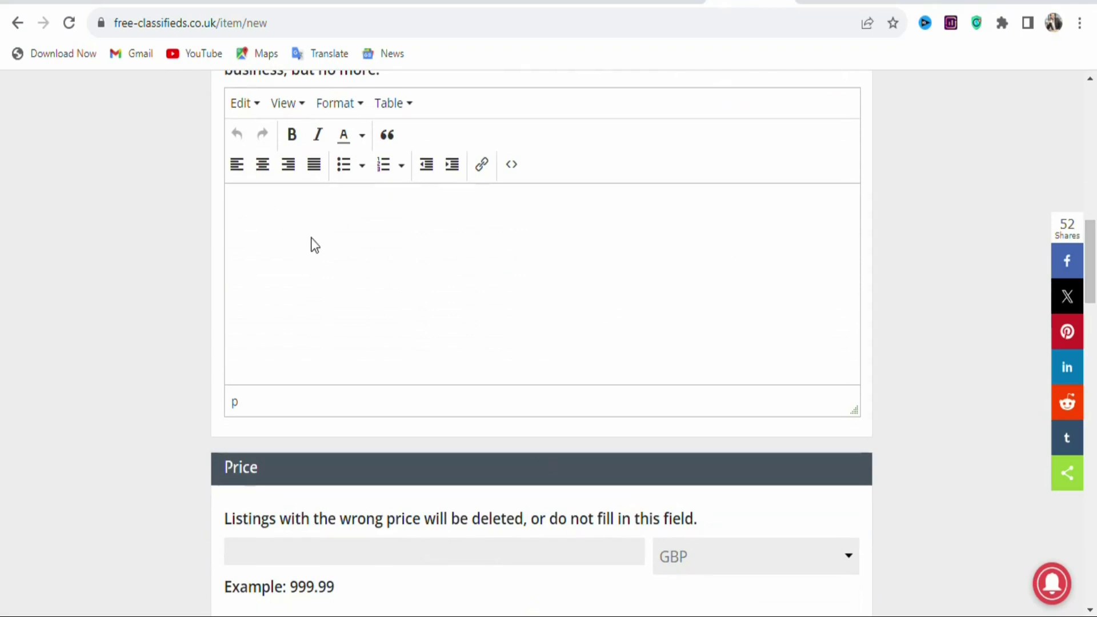
left_click(225, 2)
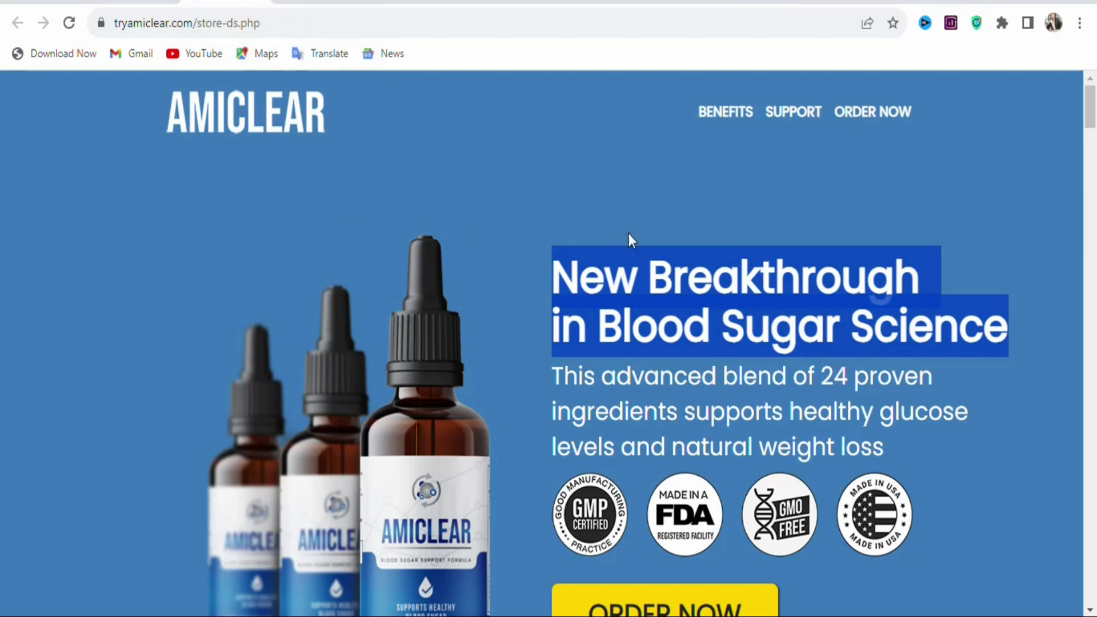
left_click(722, 232)
left_click_drag(1093, 101, 1092, 292)
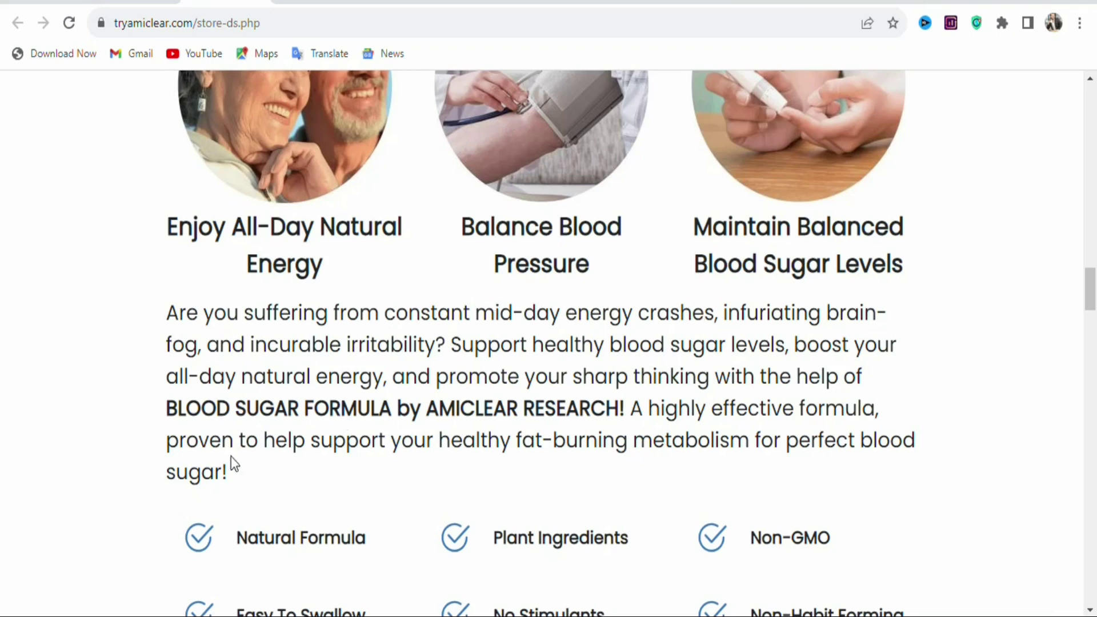
left_click_drag(231, 478, 139, 320)
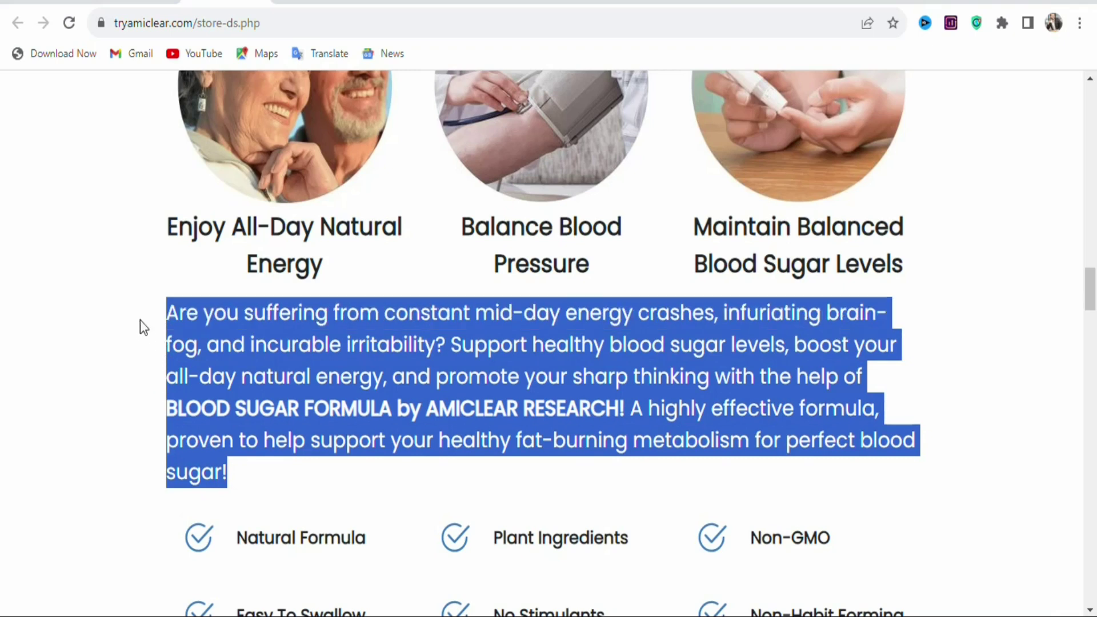
right_click(176, 310)
left_click(196, 319)
left_click(726, 6)
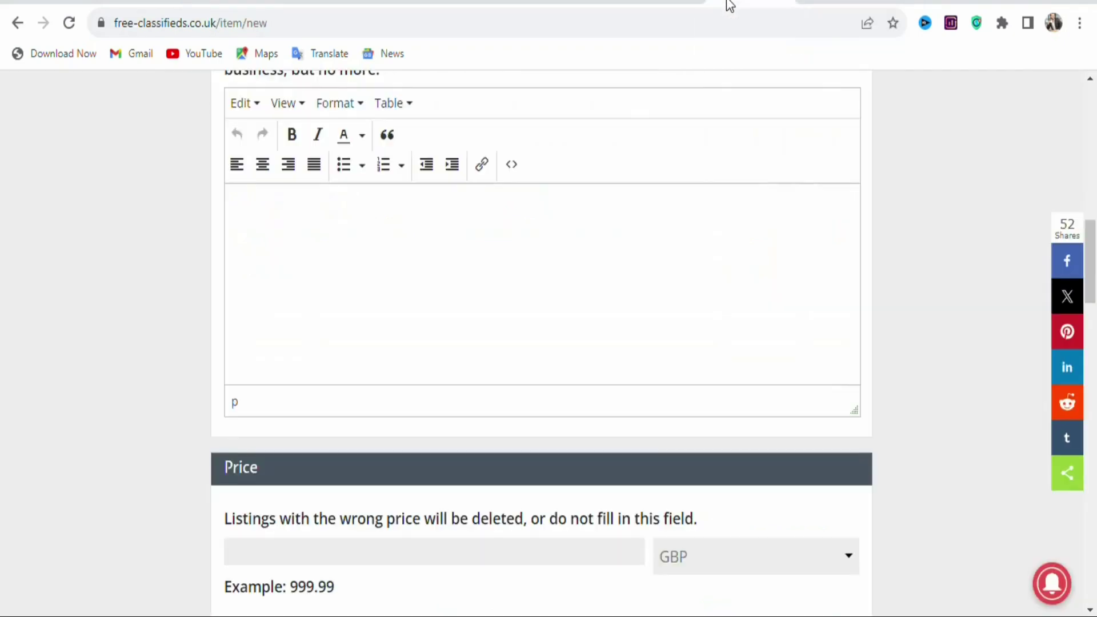
left_click(411, 237)
key("ctrl+v")
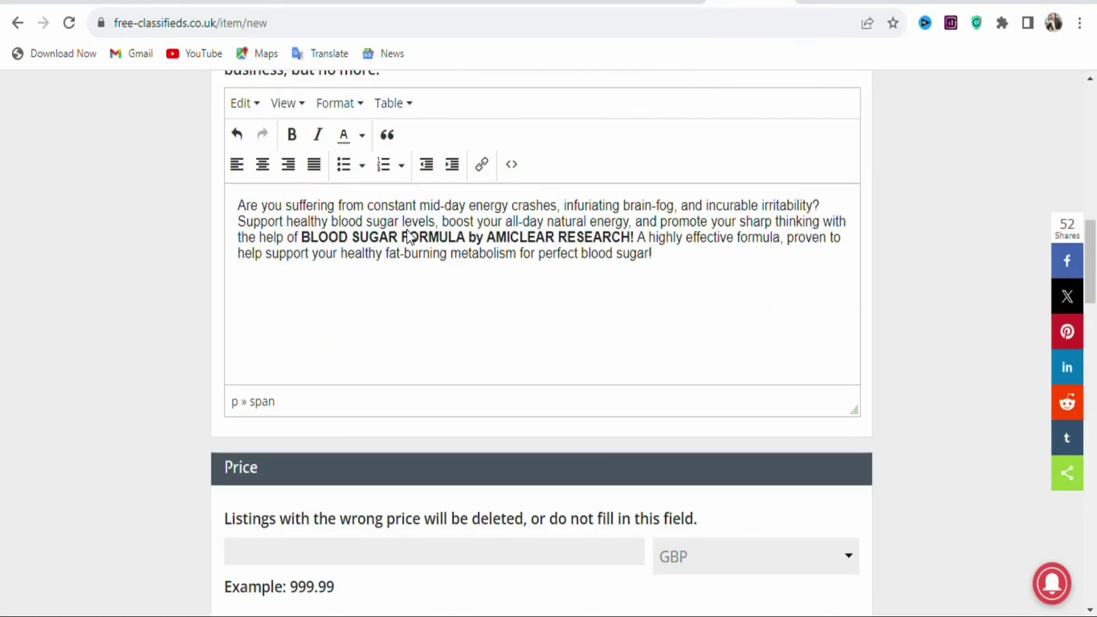
Make the phrase "mid-day energy crashes," in the ad's description bold
left_click_drag(415, 204, 563, 203)
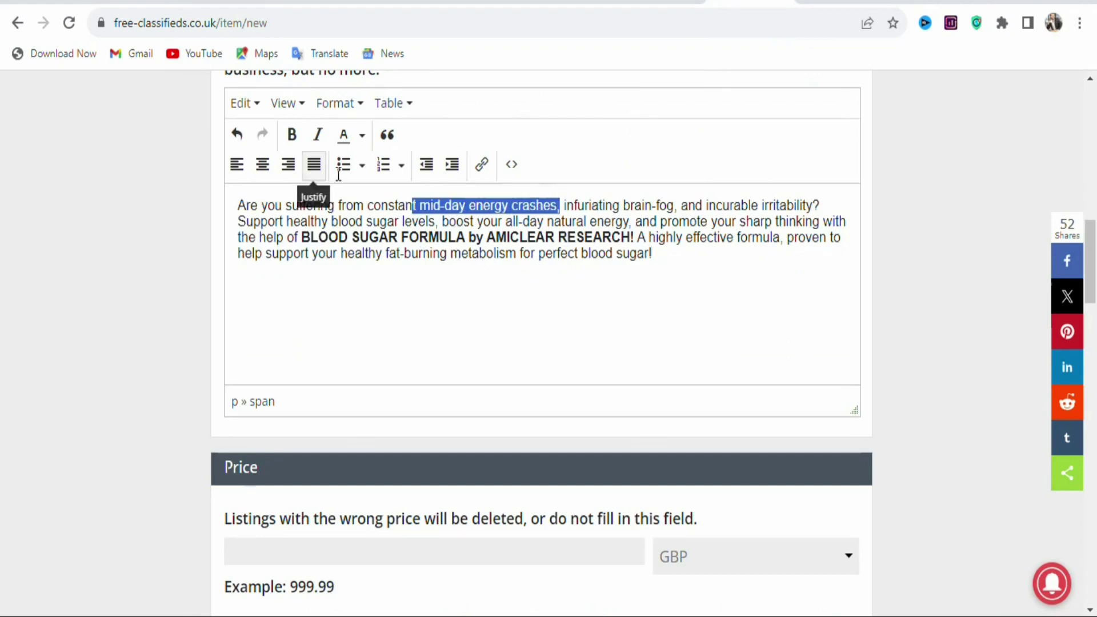
left_click(293, 137)
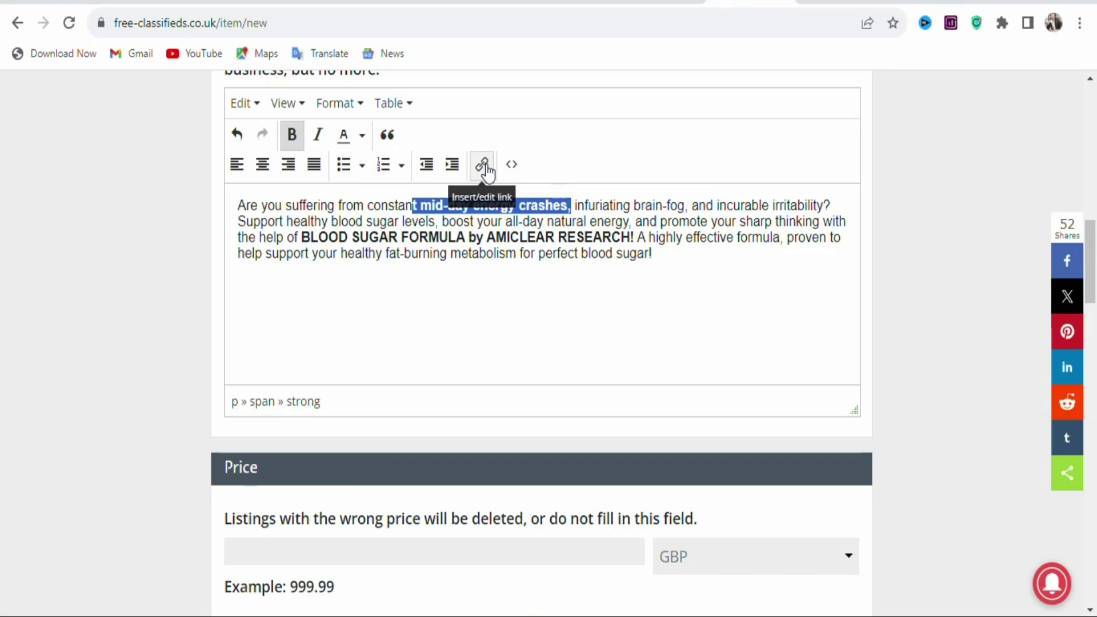
left_click(485, 236)
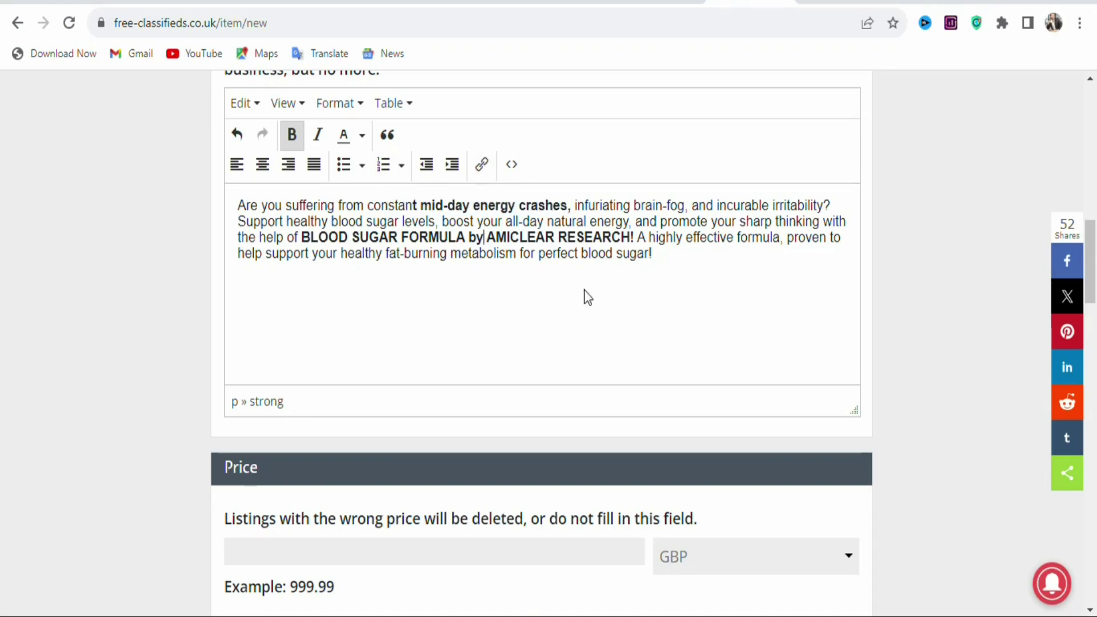
Copy Amiclear's average price of 181.05 from the Digistore24 listing into the ad's price and set the currency to USD
scroll(718, 318, "down", 5)
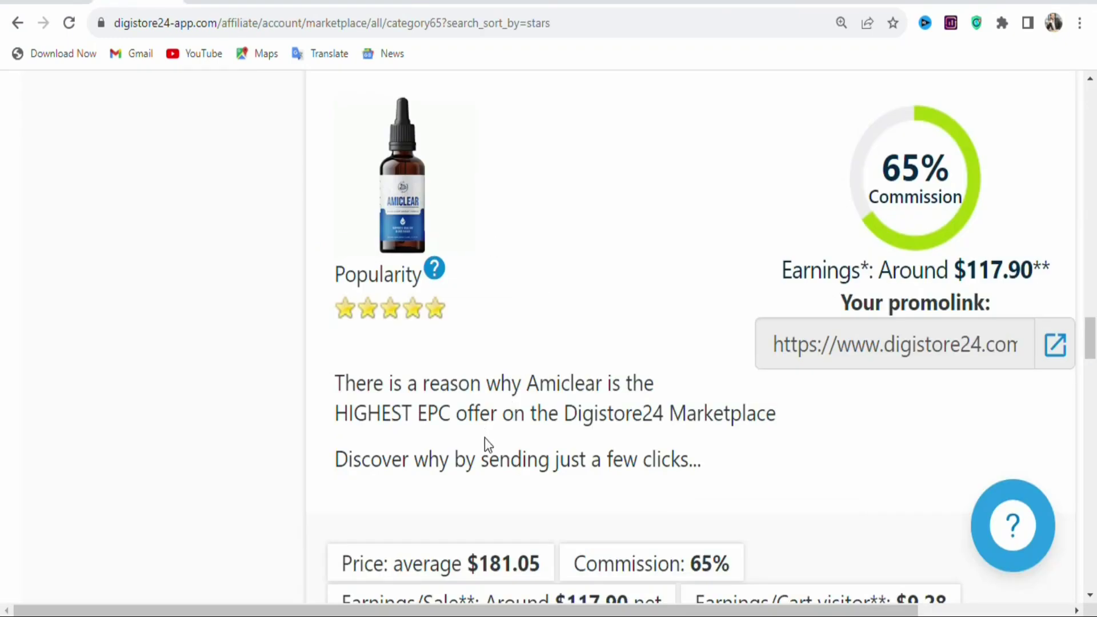
double_click(485, 563)
right_click(536, 565)
left_click(584, 423)
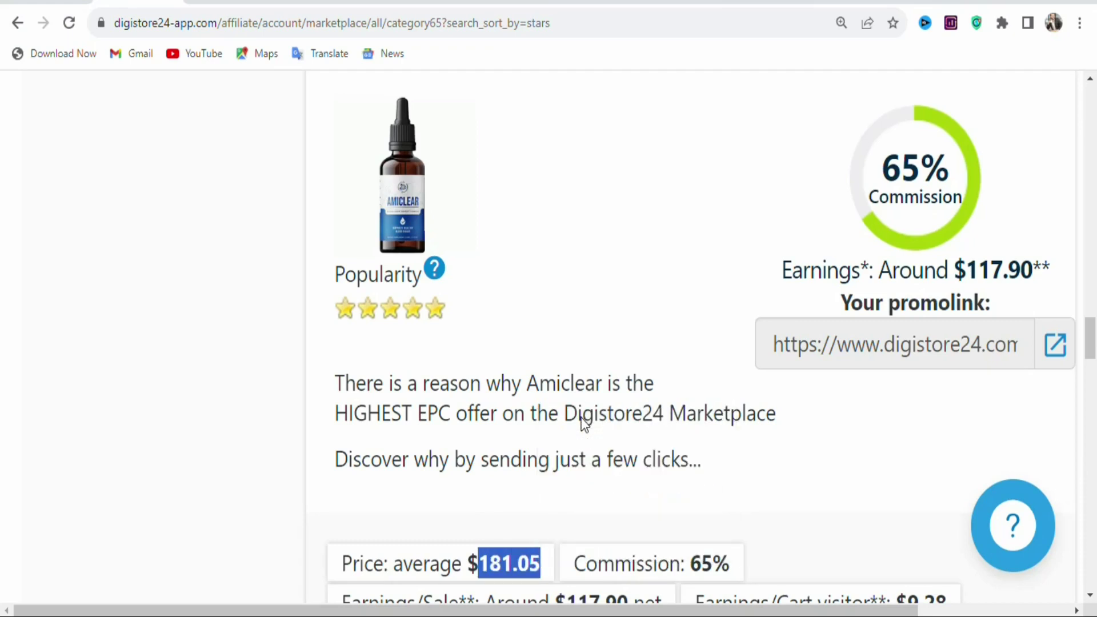
left_click(743, 3)
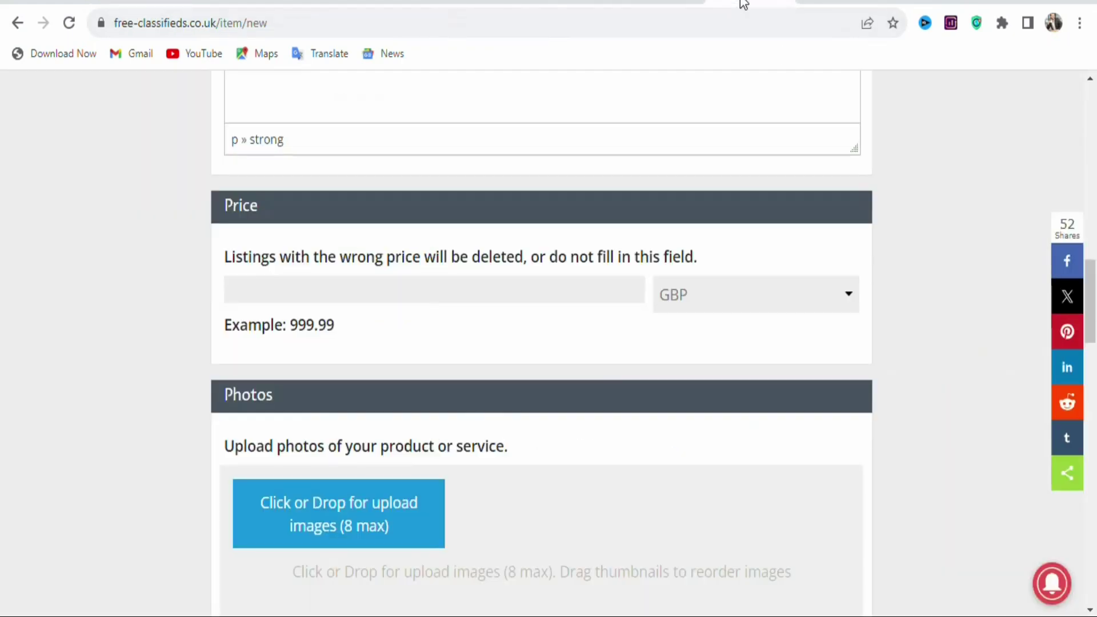
left_click(524, 287)
key("ctrl+v")
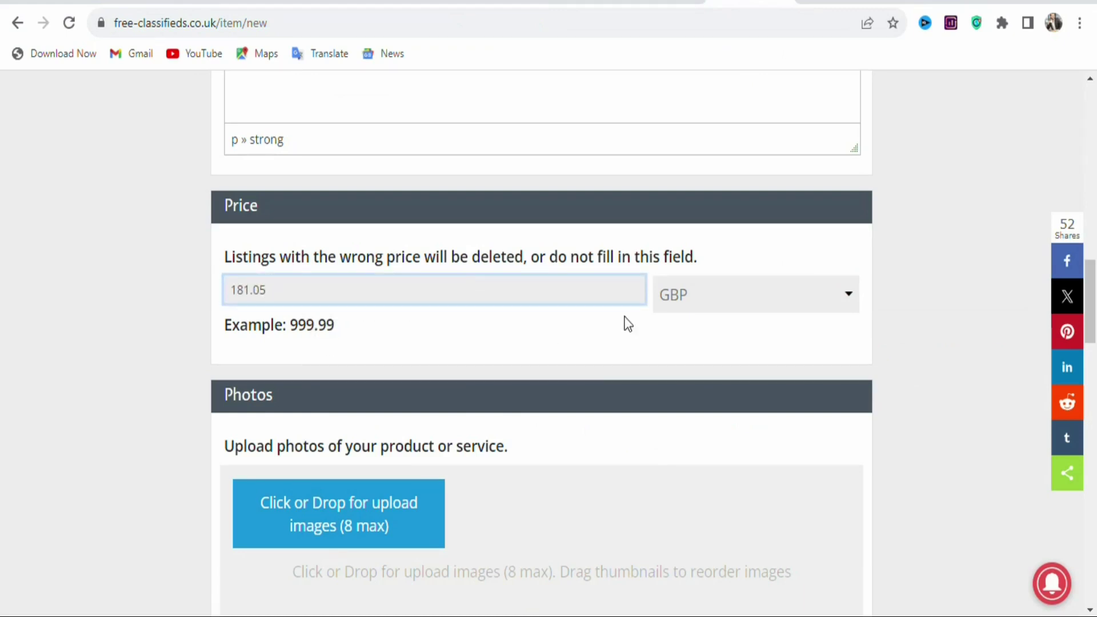
left_click(770, 303)
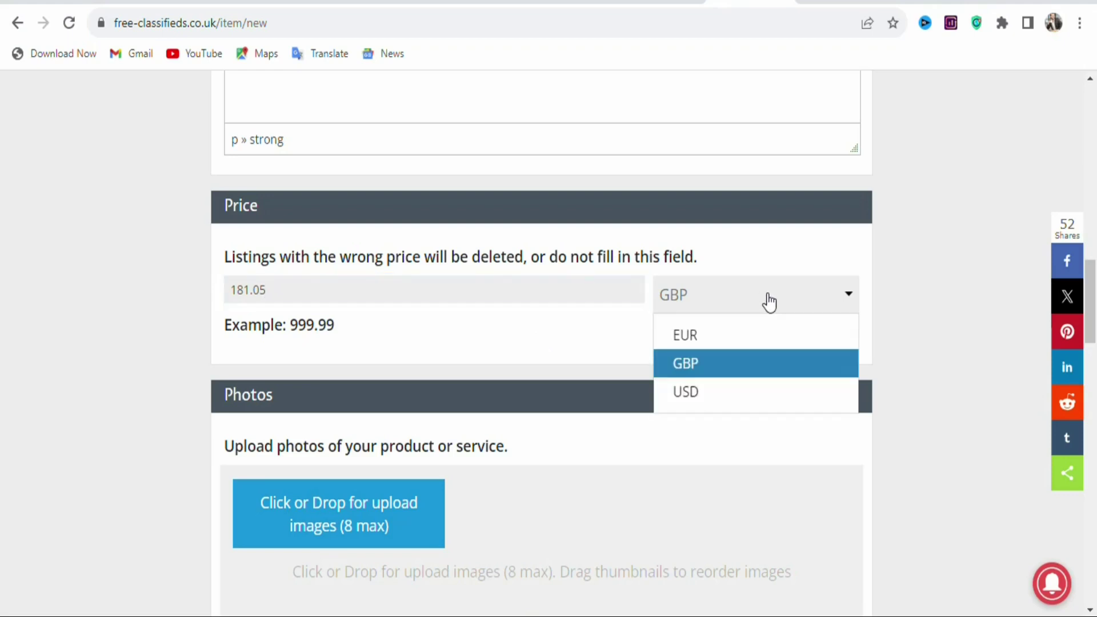
left_click(706, 392)
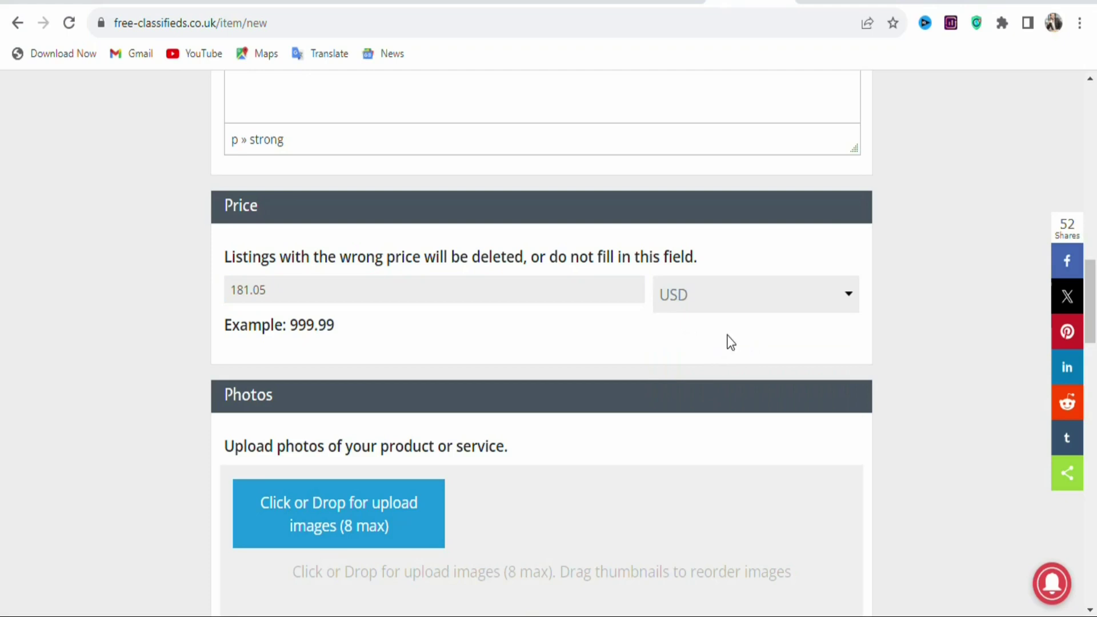
Open Amiclear's affiliate support page from the Digistore24 listing and look through its banners and product image set for an ad photo
left_click_drag(1093, 285, 1095, 320)
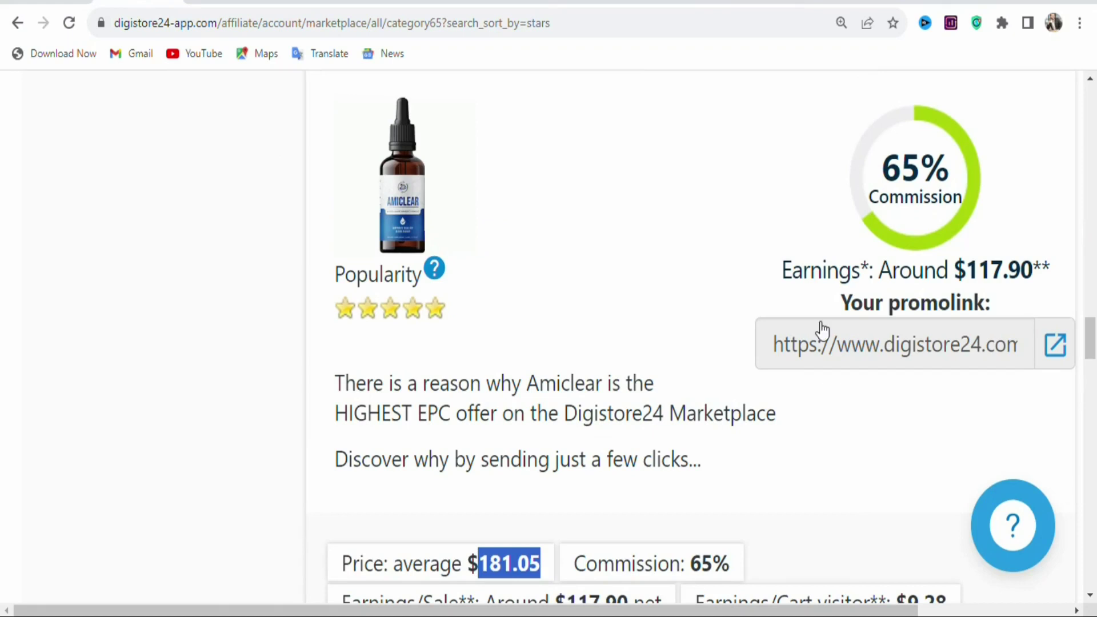
left_click_drag(1092, 329, 1091, 364)
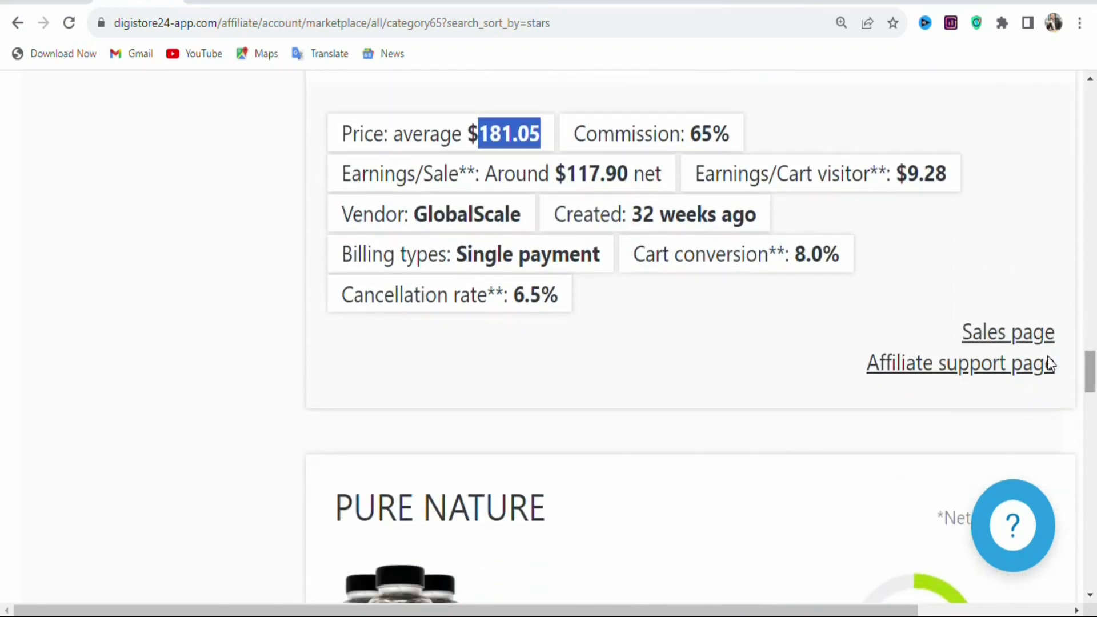
left_click(905, 370)
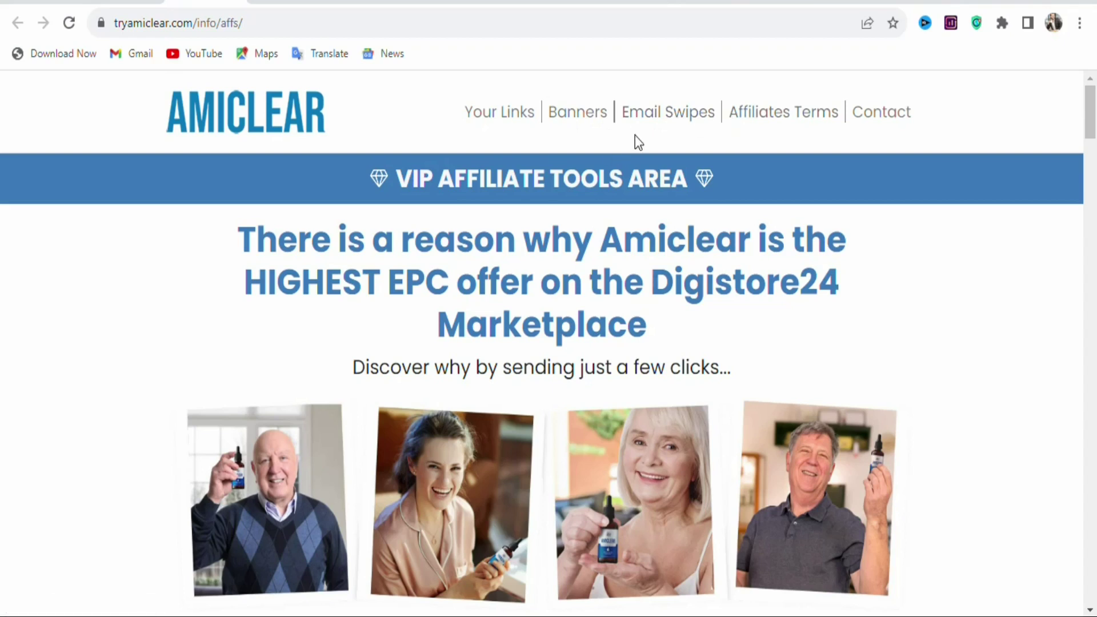
left_click(569, 120)
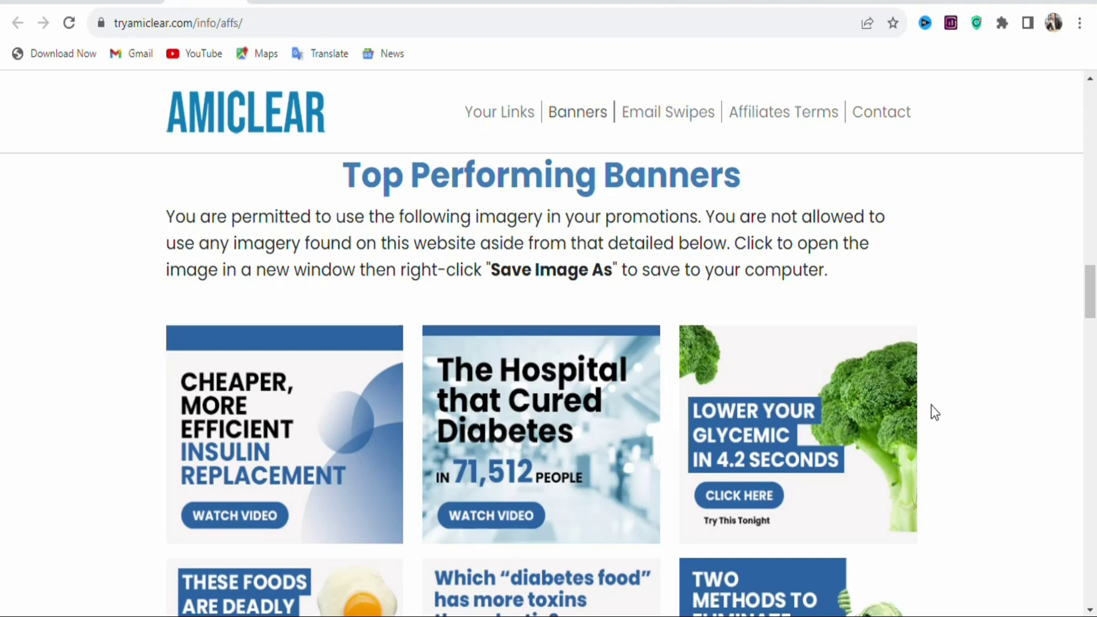
left_click_drag(1090, 289, 1094, 364)
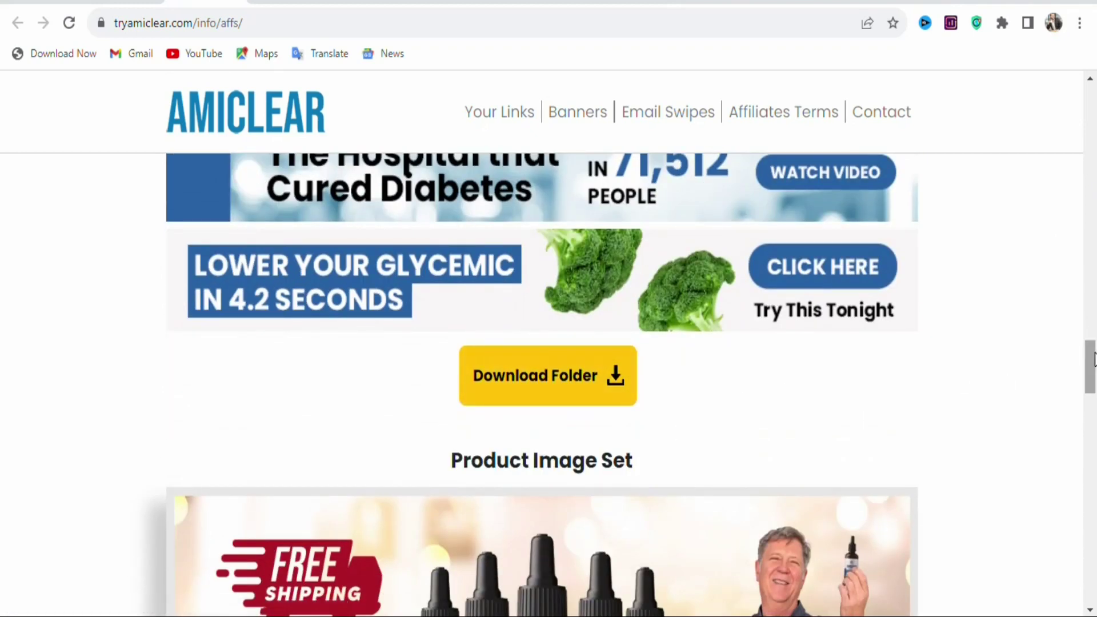
scroll(1094, 364, "down", 5)
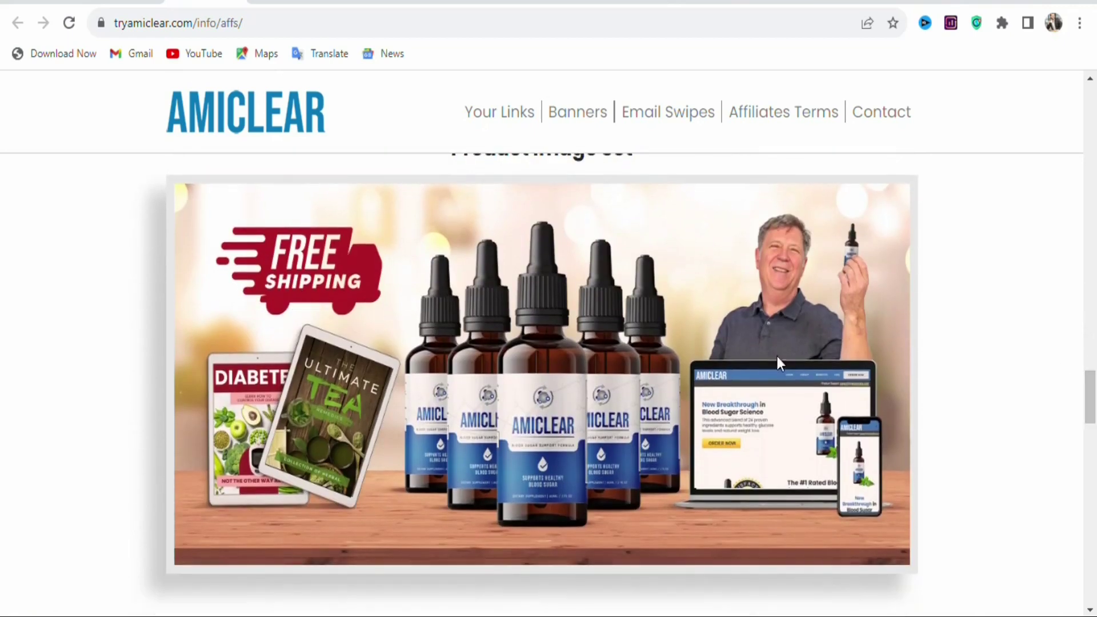
scroll(766, 474, "down", 5)
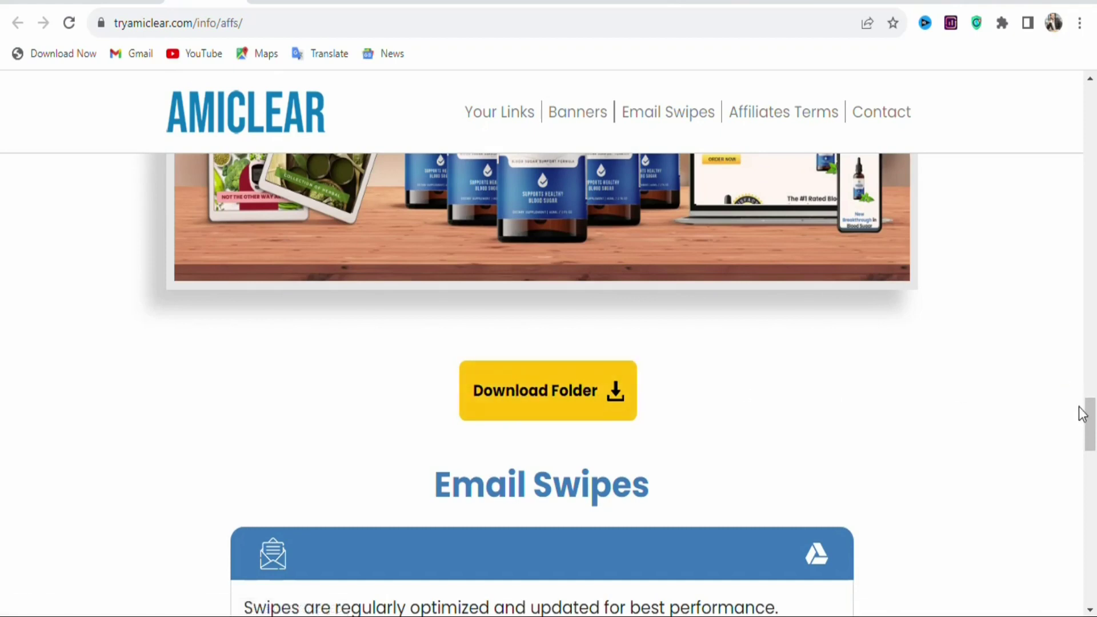
left_click_drag(1087, 412, 1094, 382)
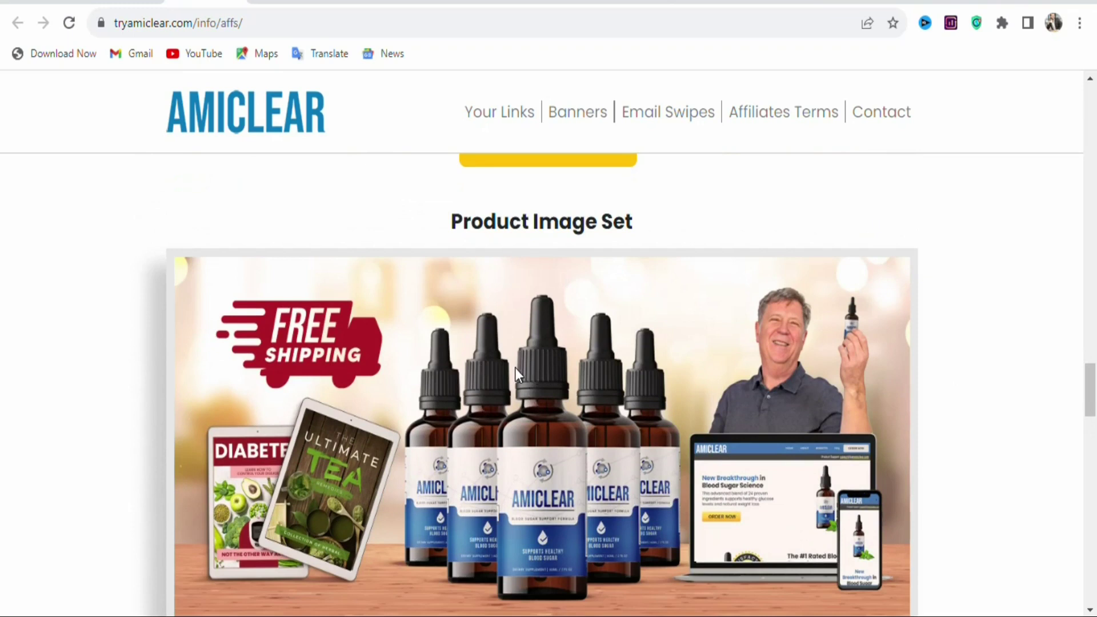
Save the Product Image Set picture from the Amiclear affiliate page to the Downloads folder
right_click(564, 359)
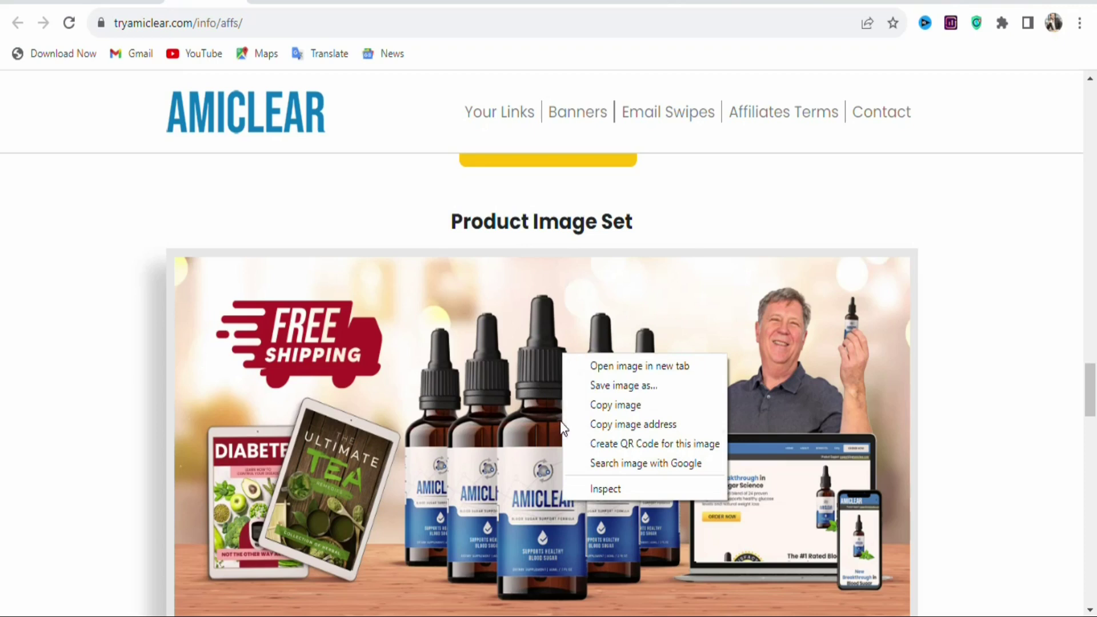
left_click(617, 386)
left_click(413, 370)
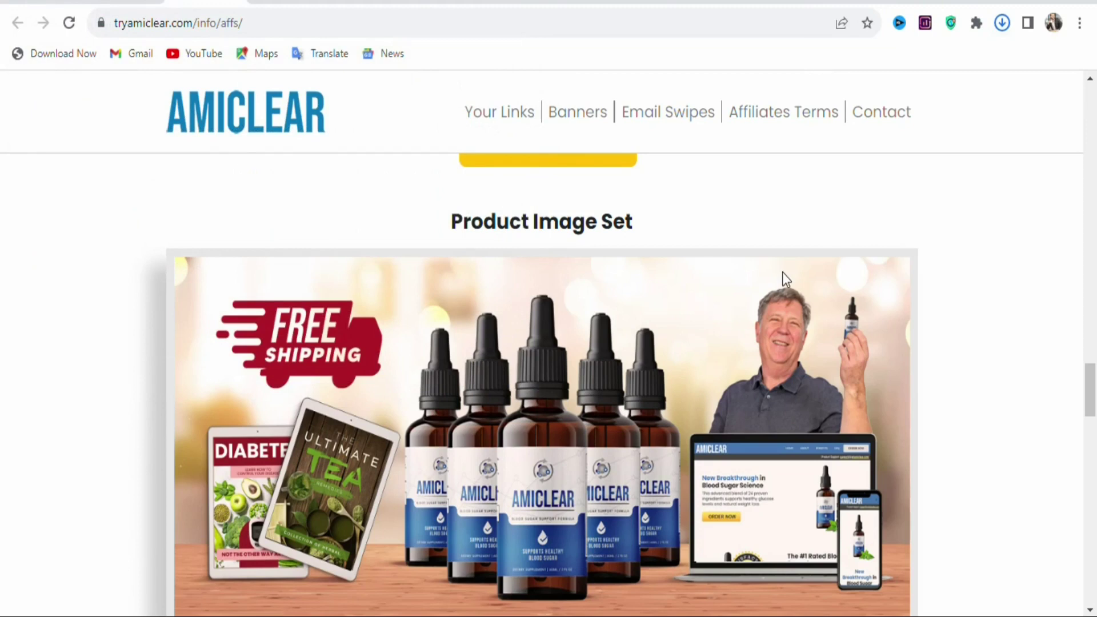
Try to upload the WEBP file "1" from Downloads as a photo in the free-classifieds.co.uk ad
left_click(760, 2)
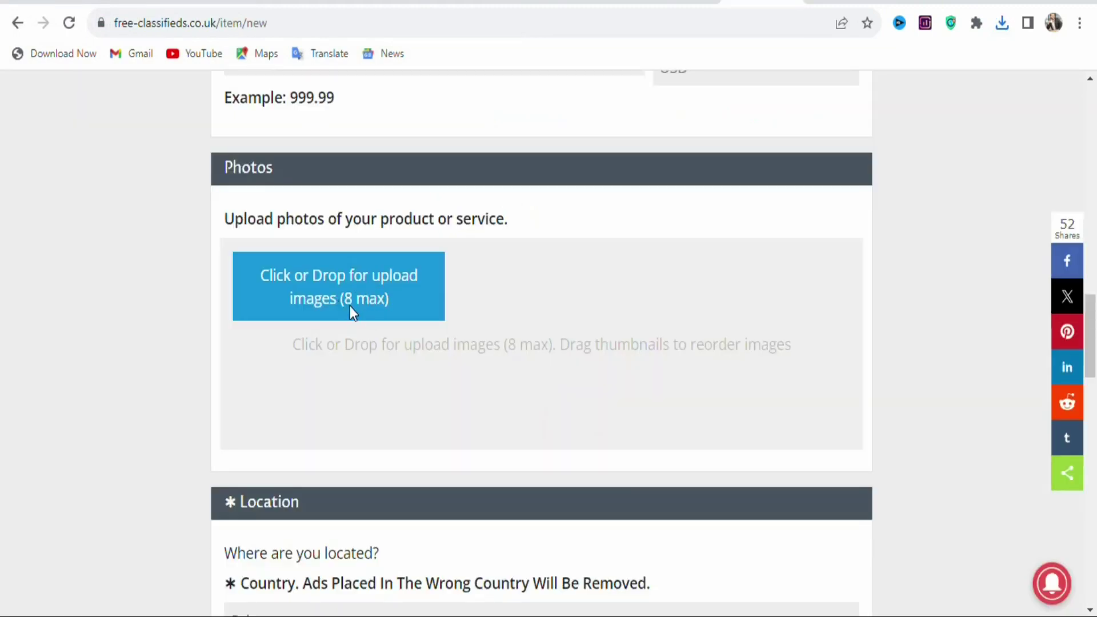
left_click(314, 287)
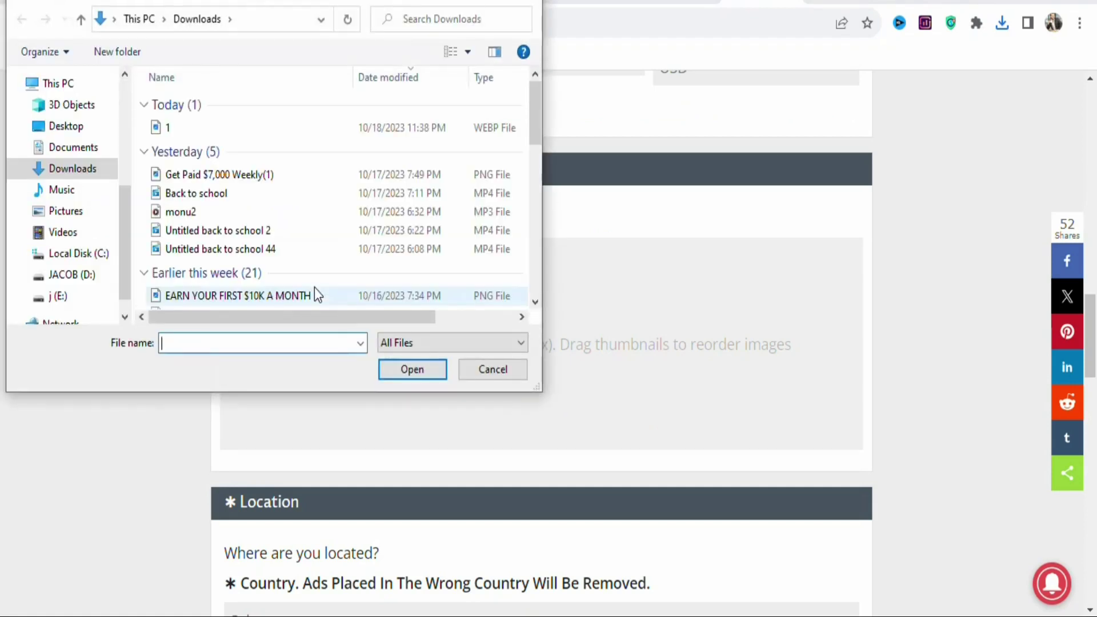
left_click(324, 131)
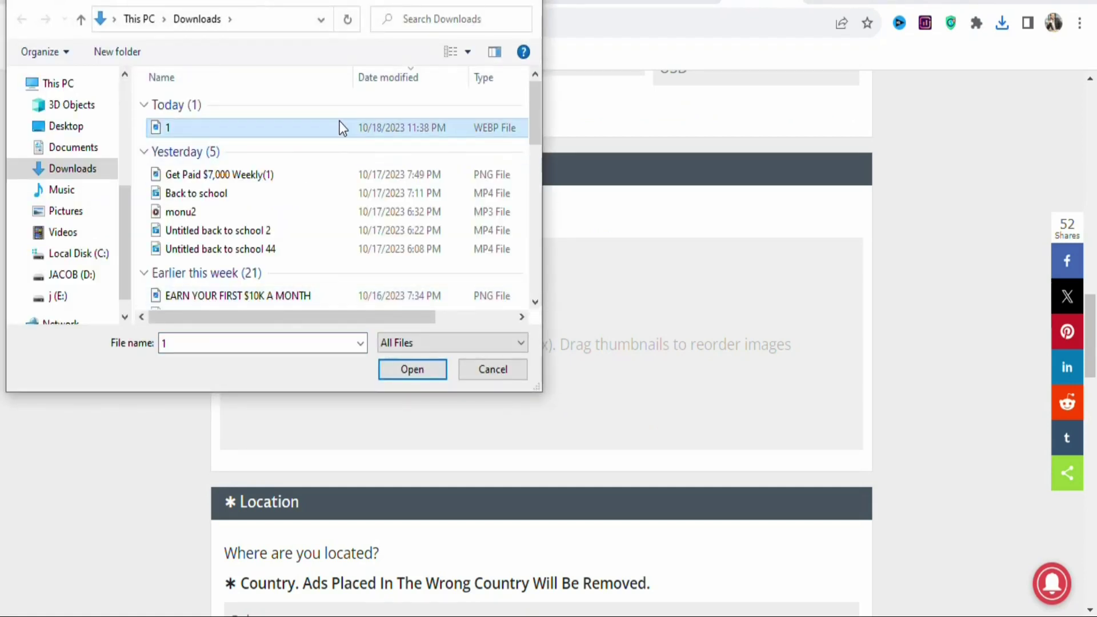
left_click(423, 370)
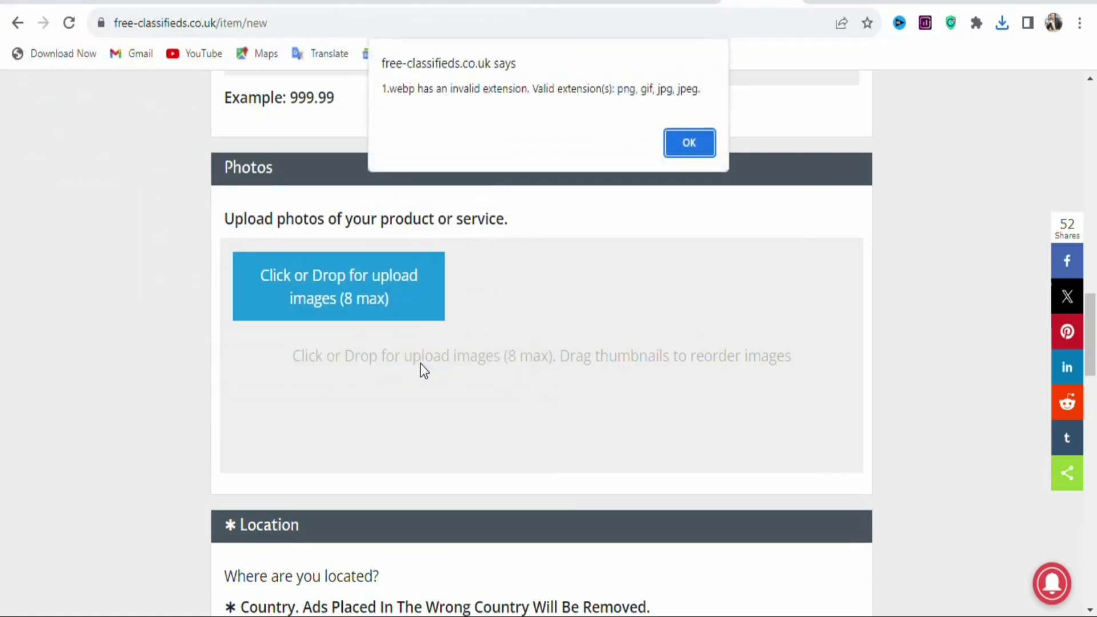
key("Return")
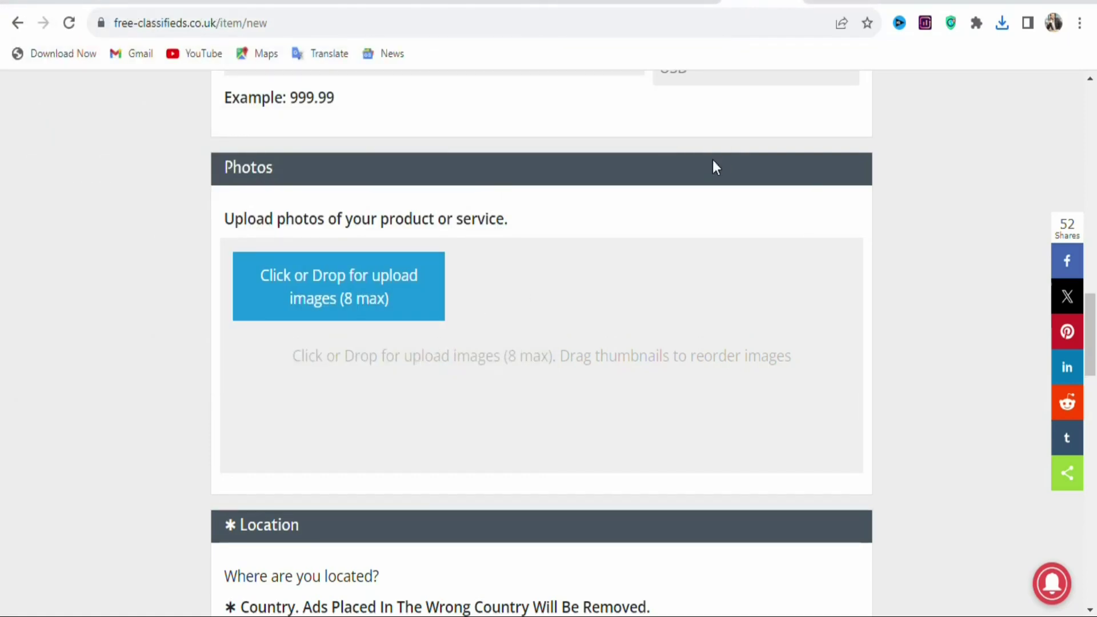
Search Google Images for "amiclear" in a new browser tab
key("ctrl+t")
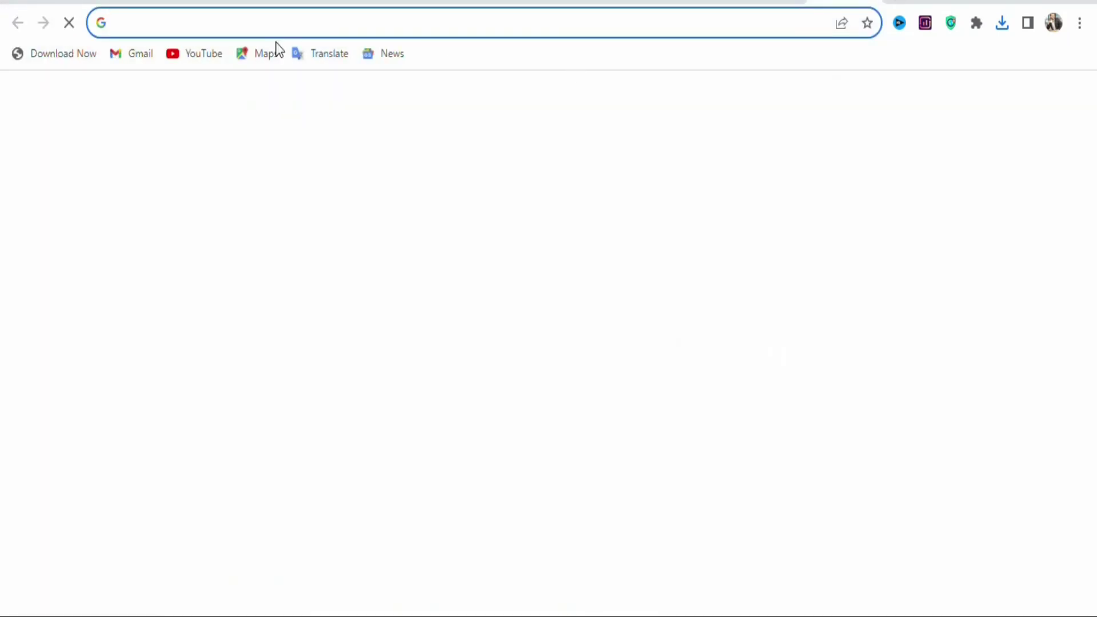
left_click(279, 13)
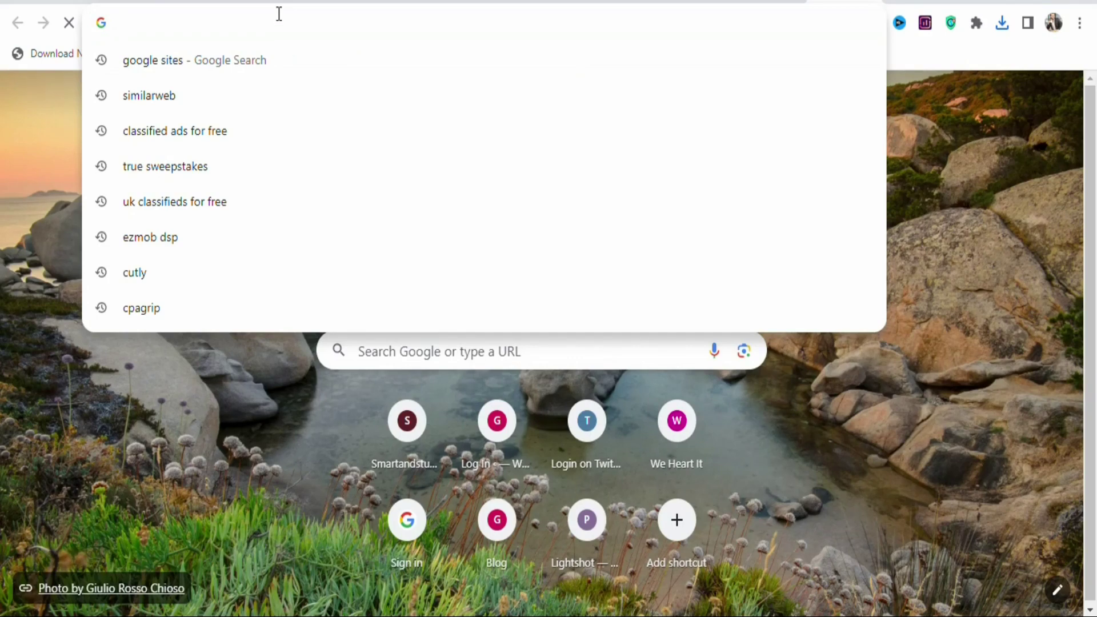
type("ami")
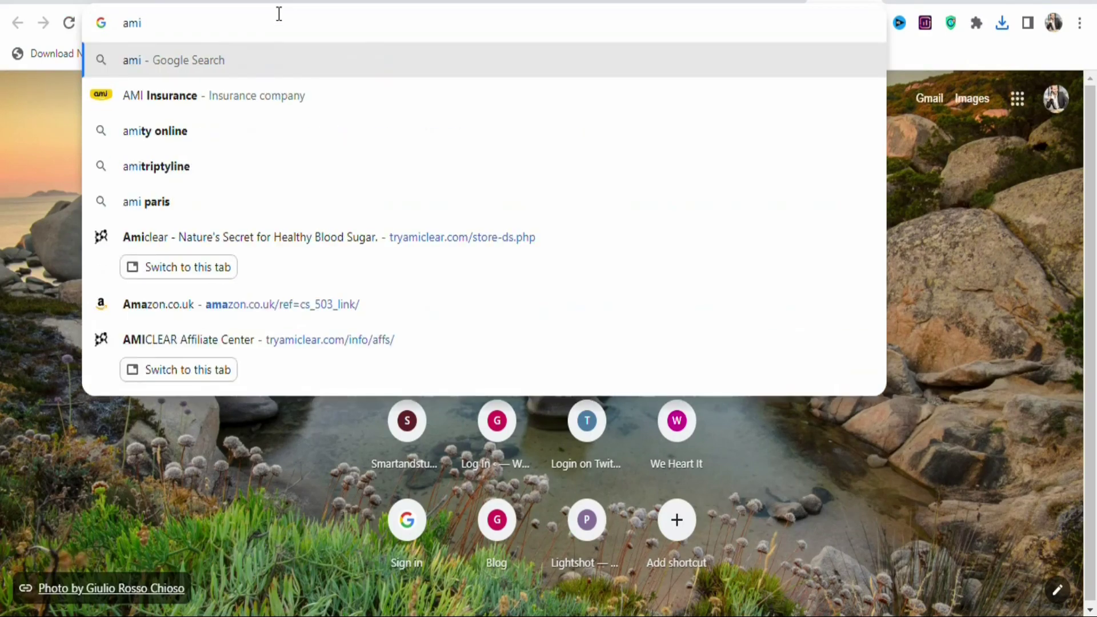
type("clear")
key("Return")
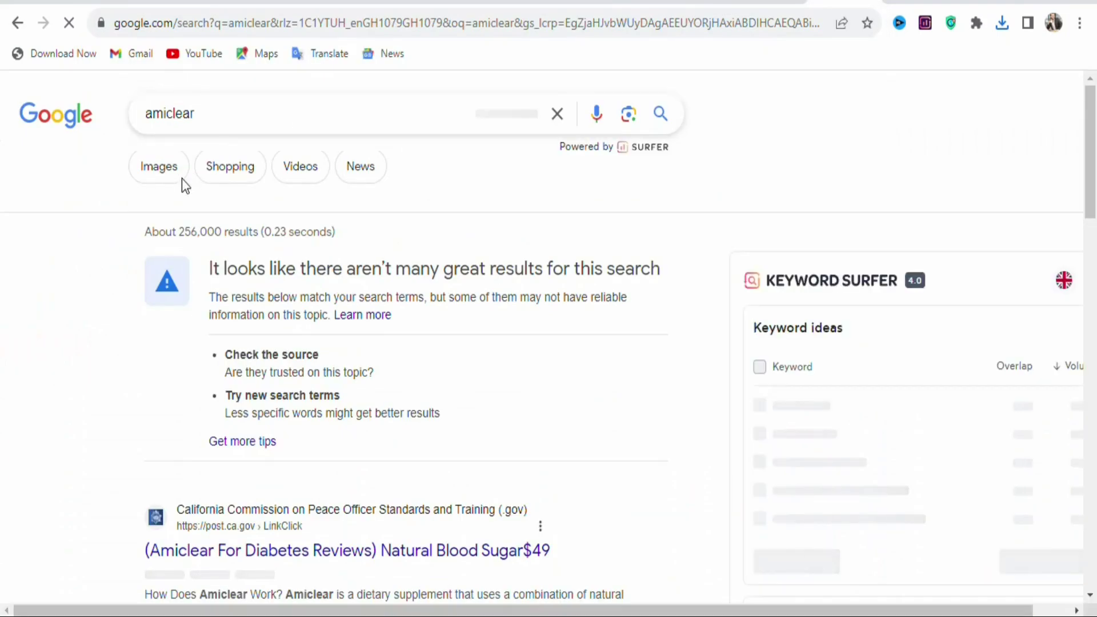
left_click(159, 167)
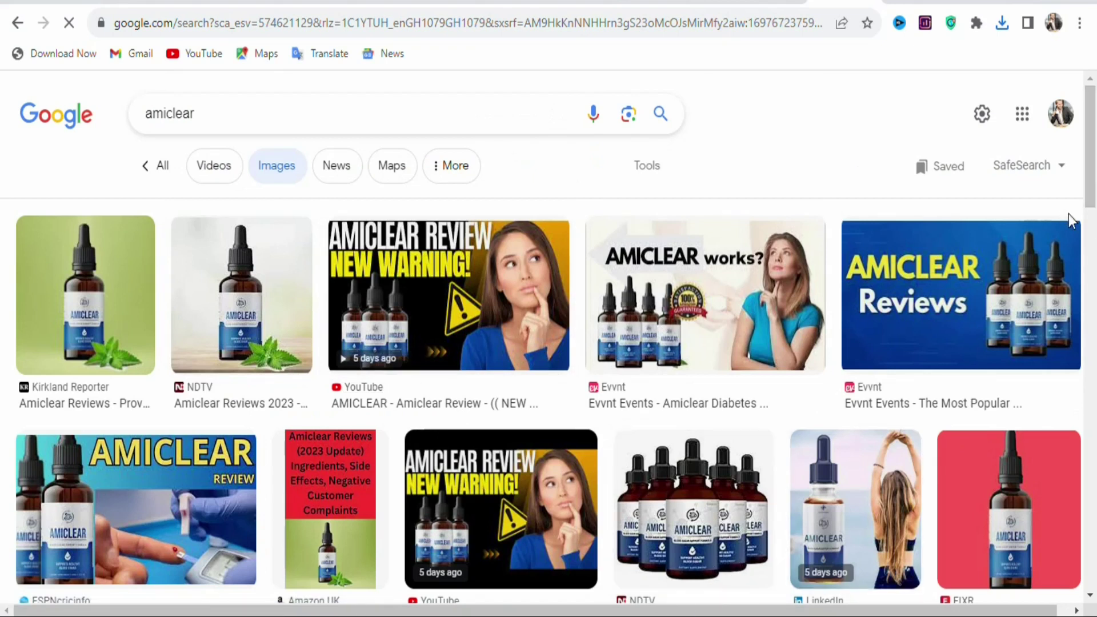
Save the NDTV image of five Amiclear bottles on a white background to Downloads as a JPEG
scroll(1092, 137, "down", 3)
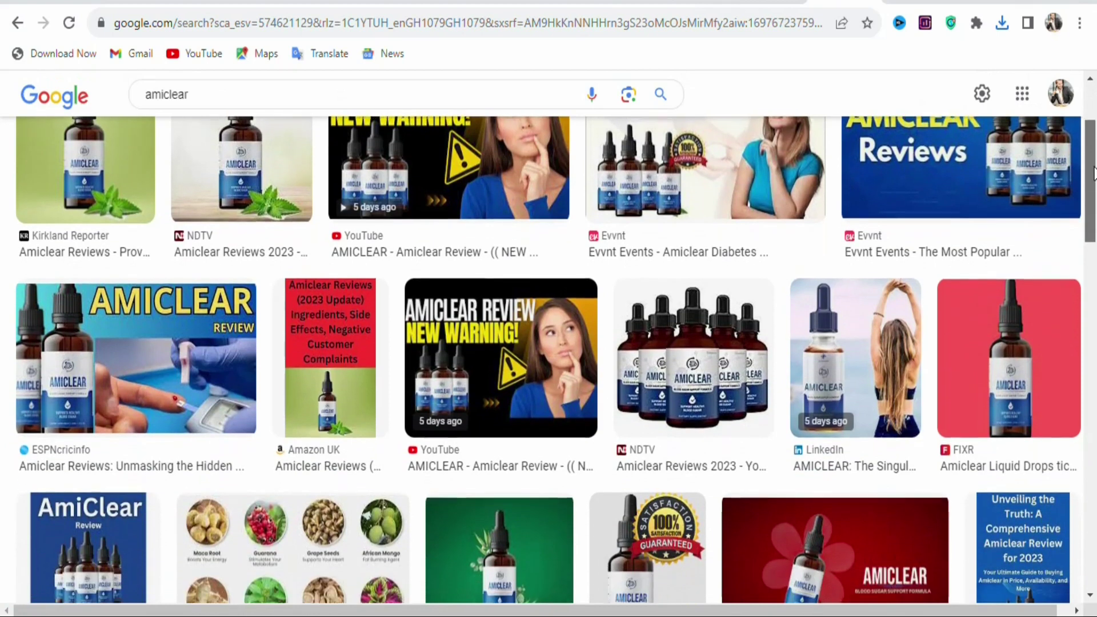
right_click(687, 375)
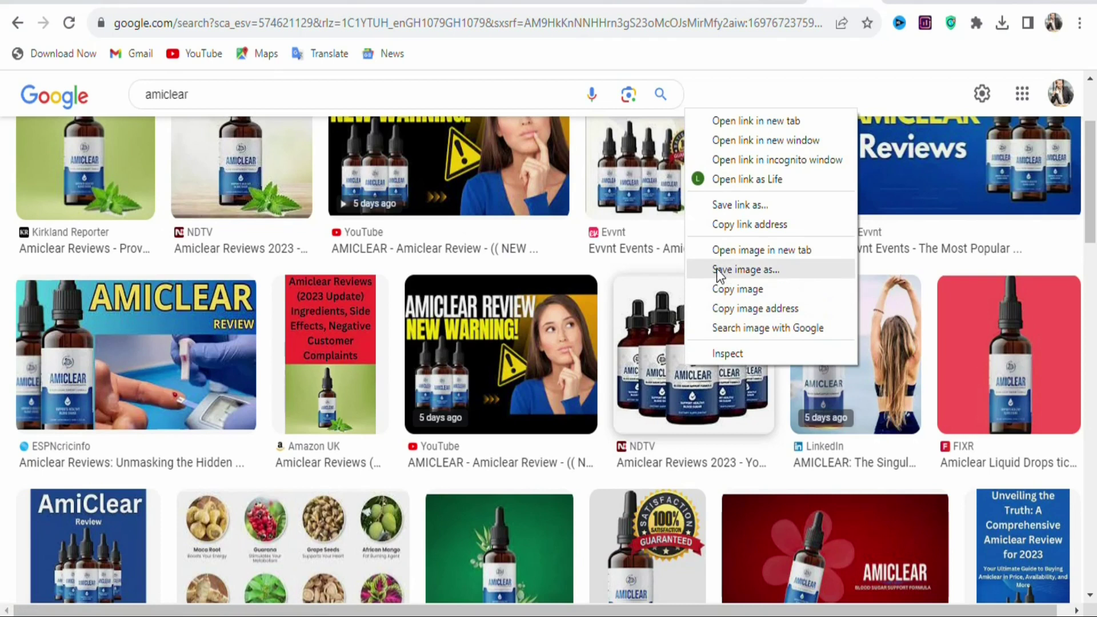
left_click(752, 273)
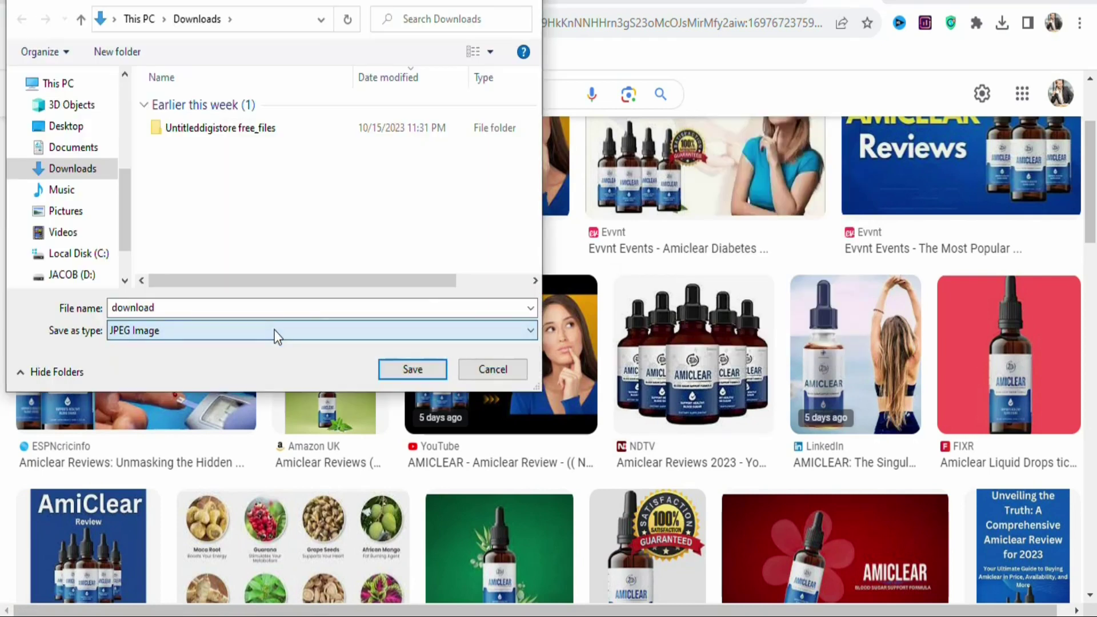
left_click(397, 368)
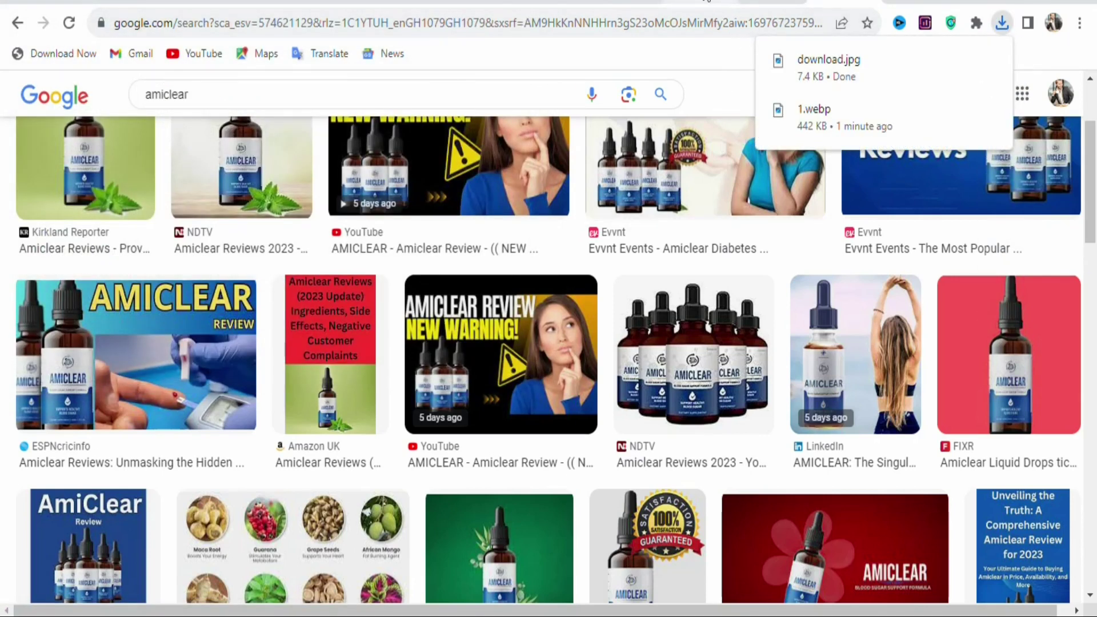
Upload download.jpg from the Downloads folder to the Photos section of the classified ad
left_click(718, 4)
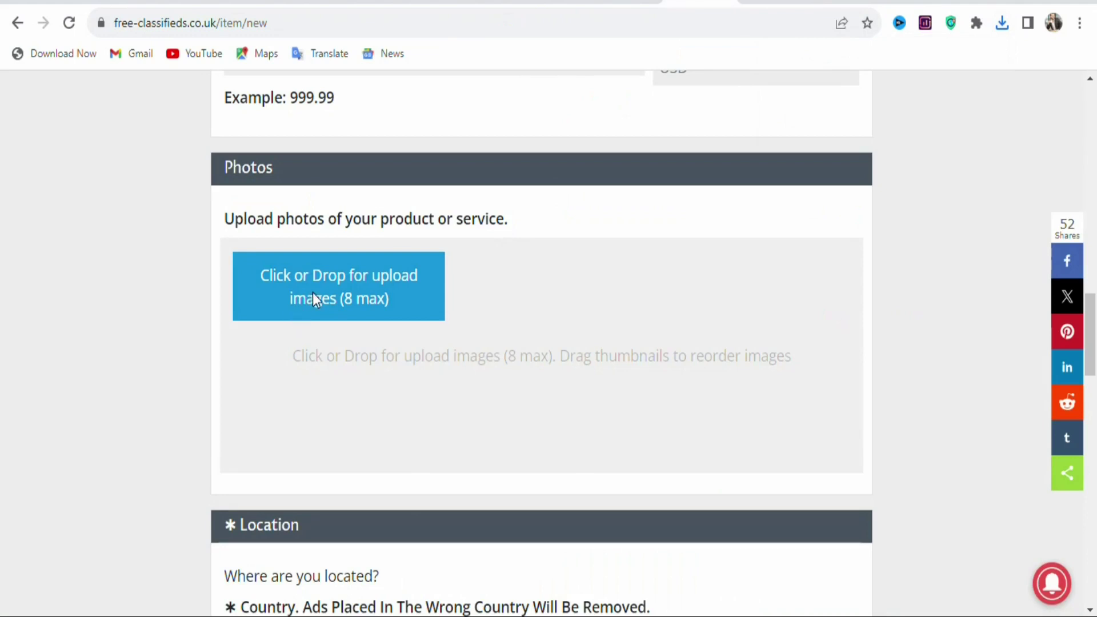
left_click(416, 306)
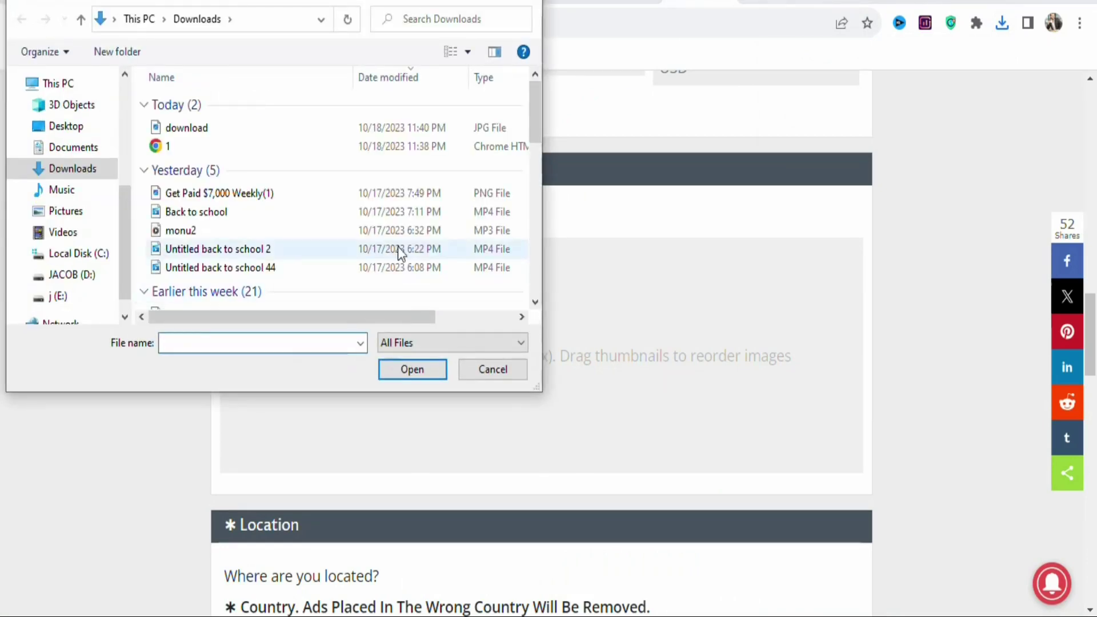
left_click(389, 136)
left_click(417, 374)
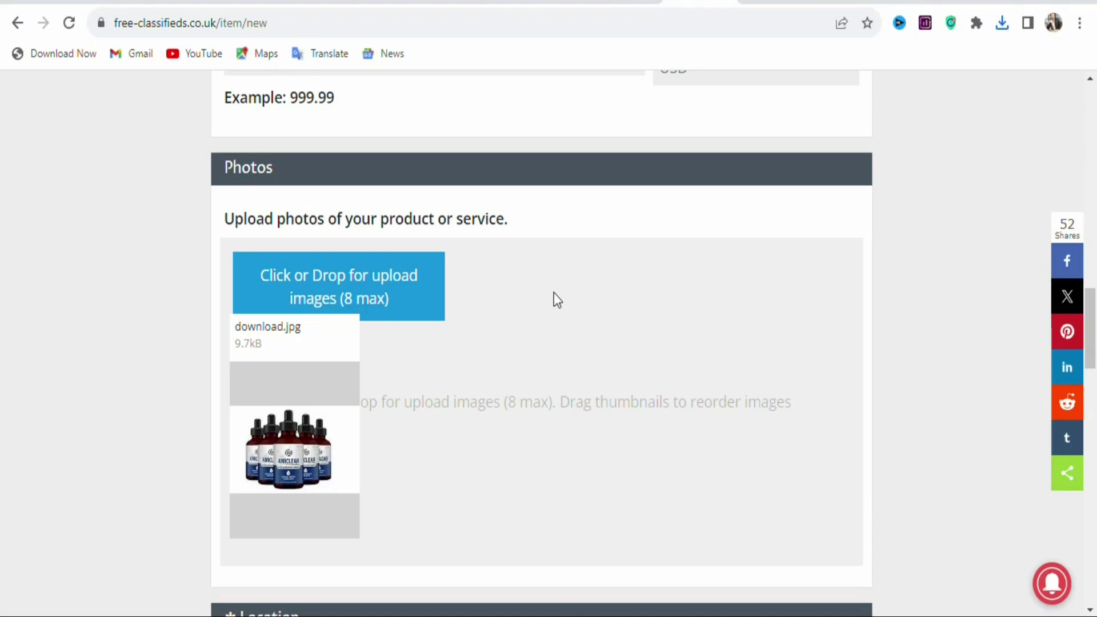
Save the "AMICLEAR works?" picture from the Google Images results to Downloads as a JPEG
mouse_move(352, 319)
left_click(842, 1)
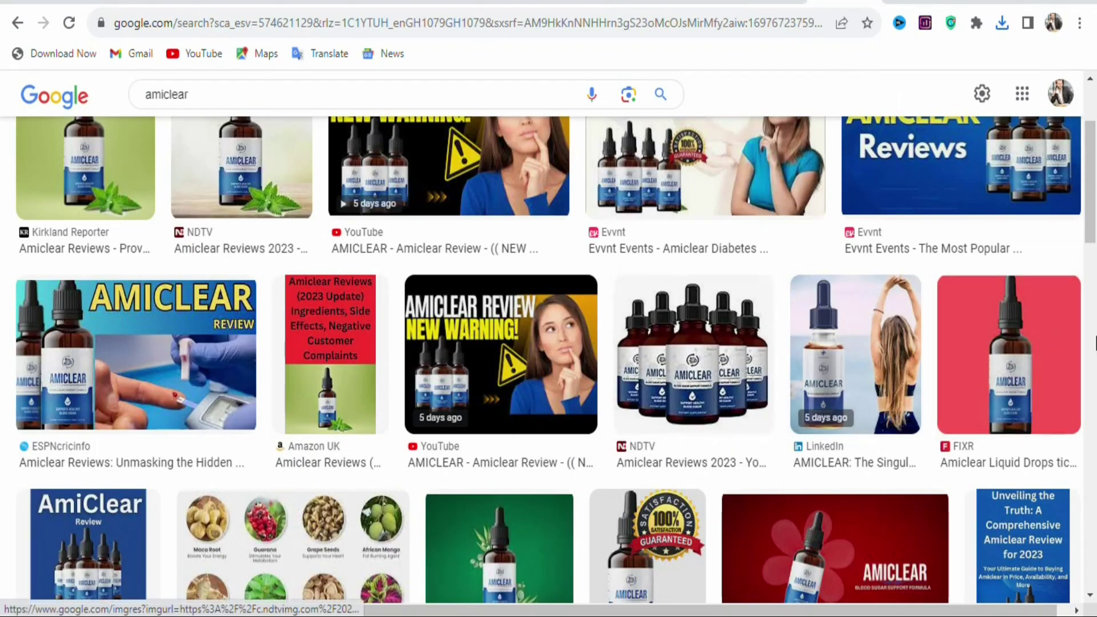
mouse_move(1093, 226)
left_mouse_down()
mouse_move(1094, 315)
mouse_move(1093, 209)
left_mouse_up()
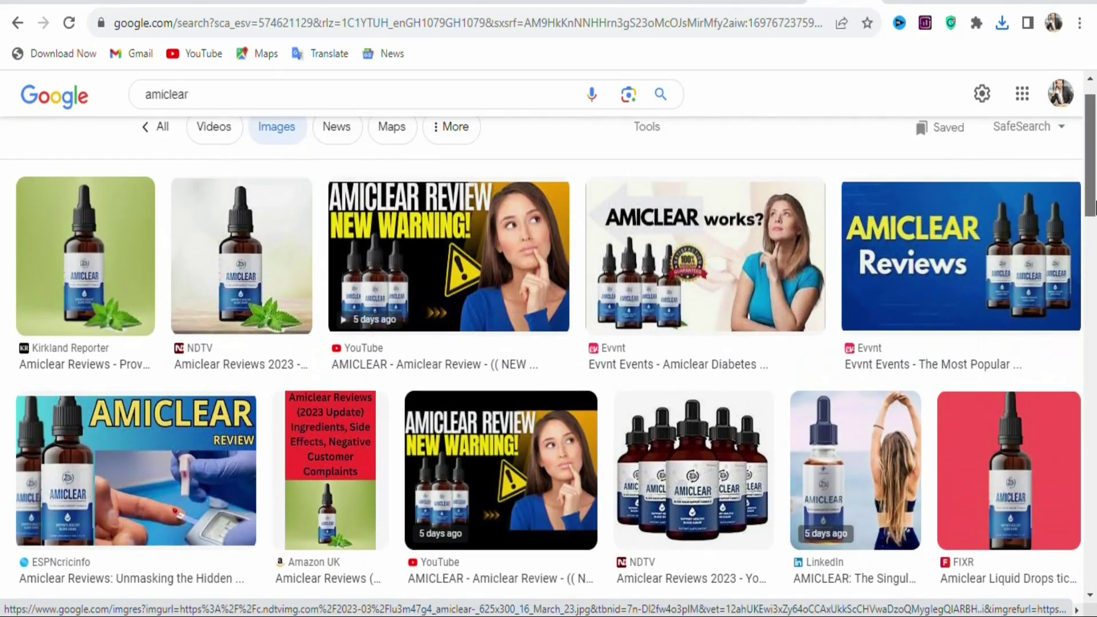
right_click(671, 265)
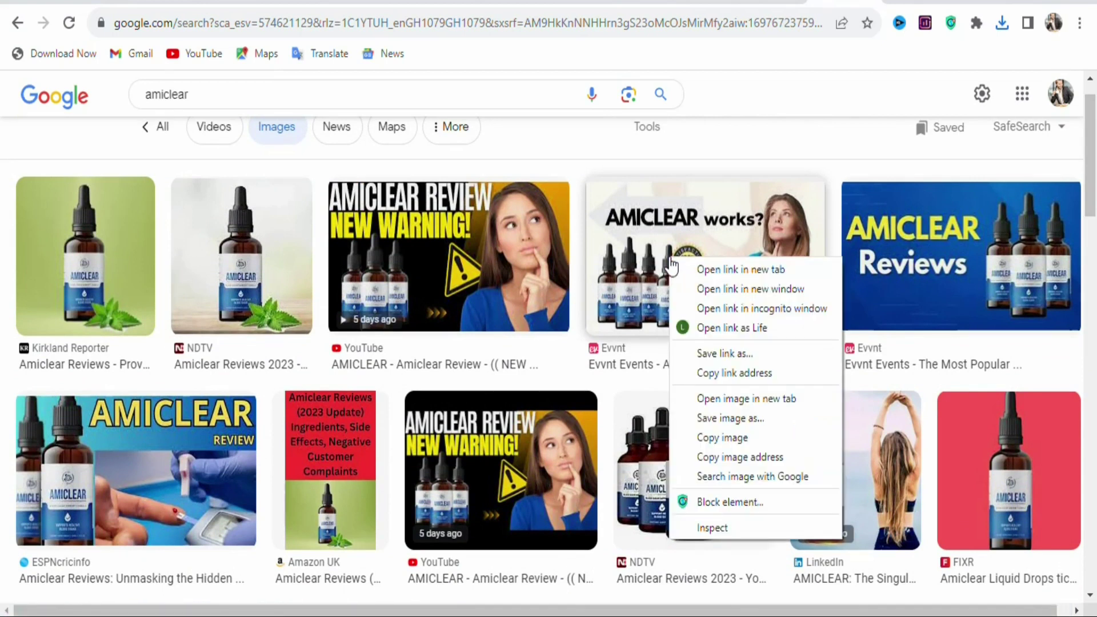
left_click(700, 419)
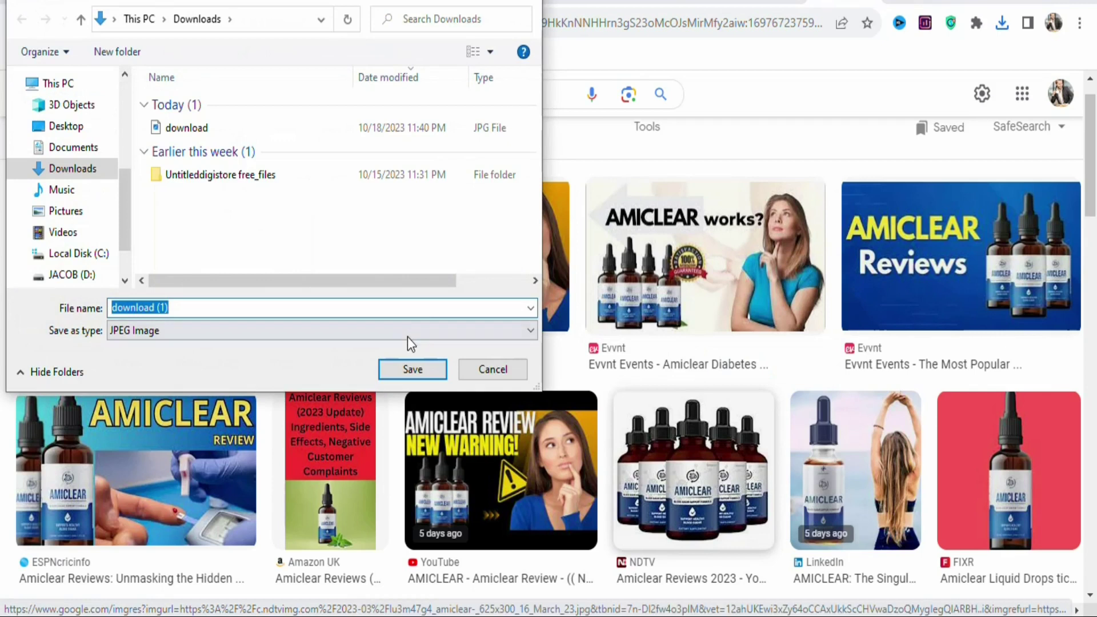
left_click(411, 365)
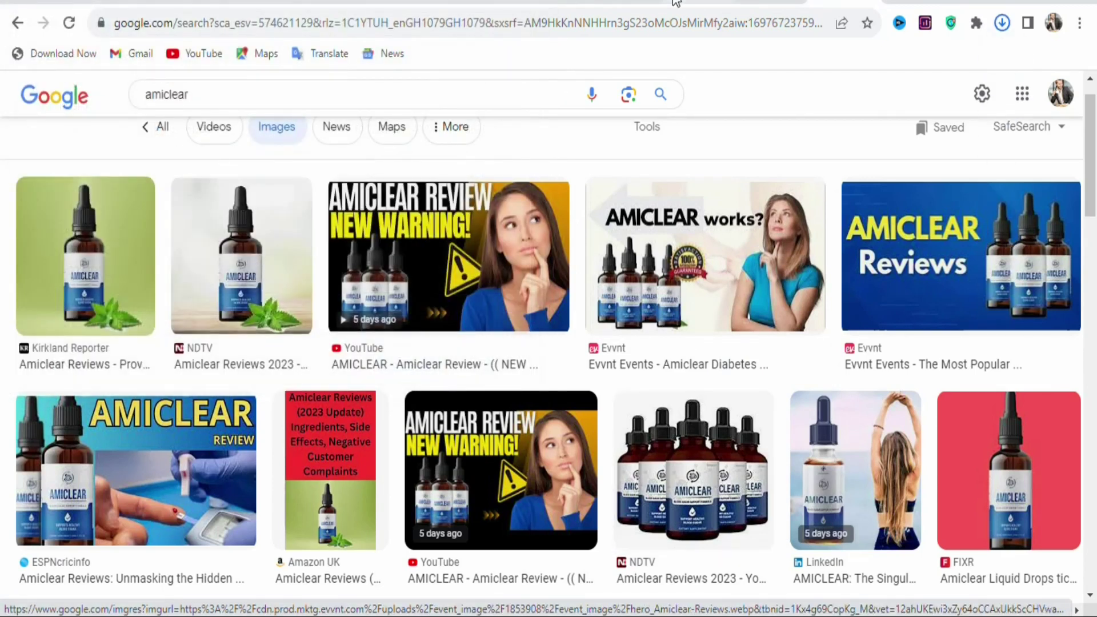
Upload download (1).jpg from the Downloads folder as the second photo of the classified ad
left_click(700, 1)
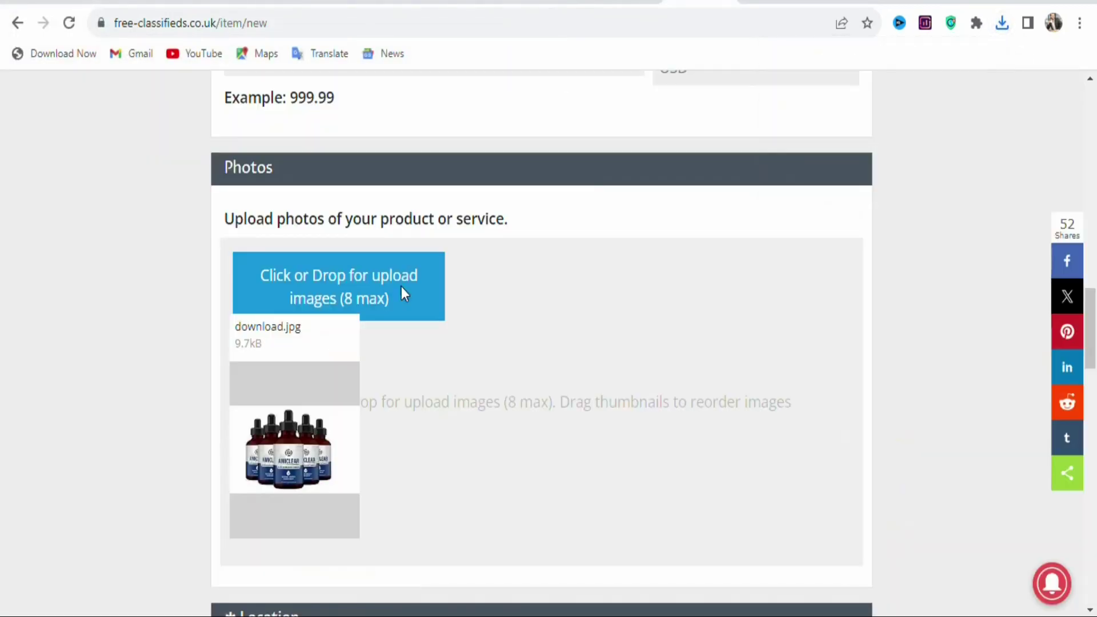
left_click(365, 289)
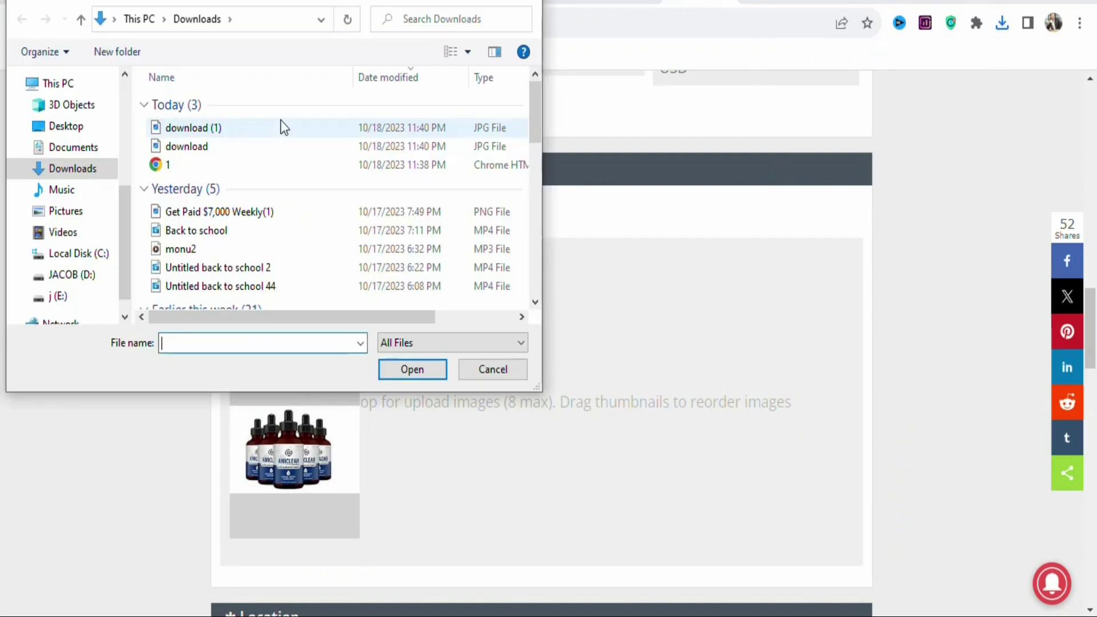
left_click(280, 128)
left_click(433, 371)
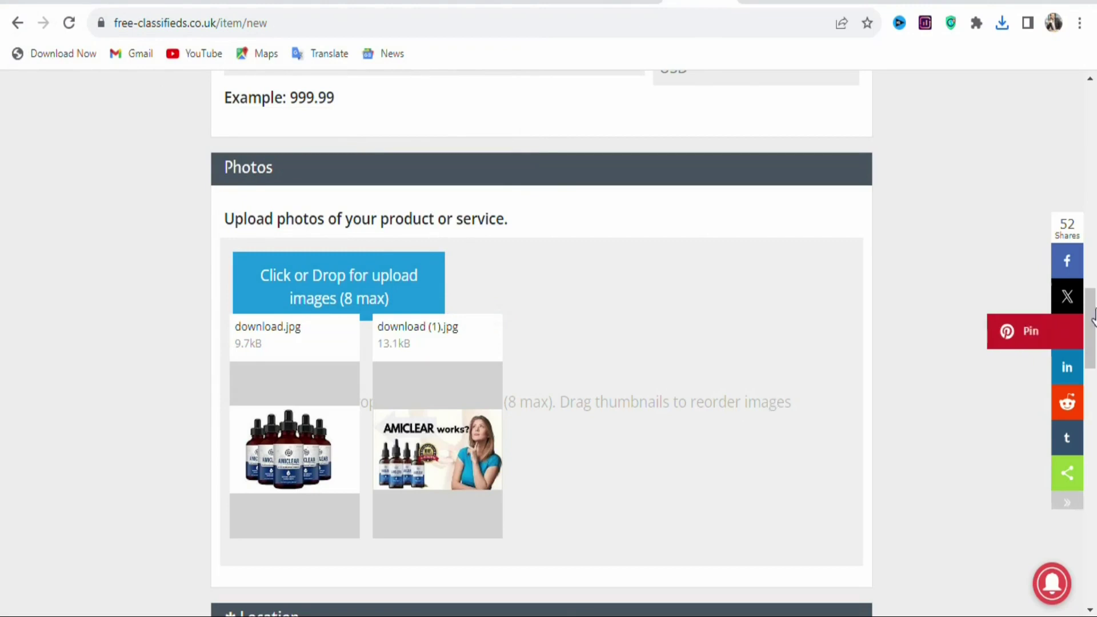
Set the ad's location to country United Kingdom, region Buckinghamshire and city Beaconsfield
left_click_drag(1092, 307, 1094, 379)
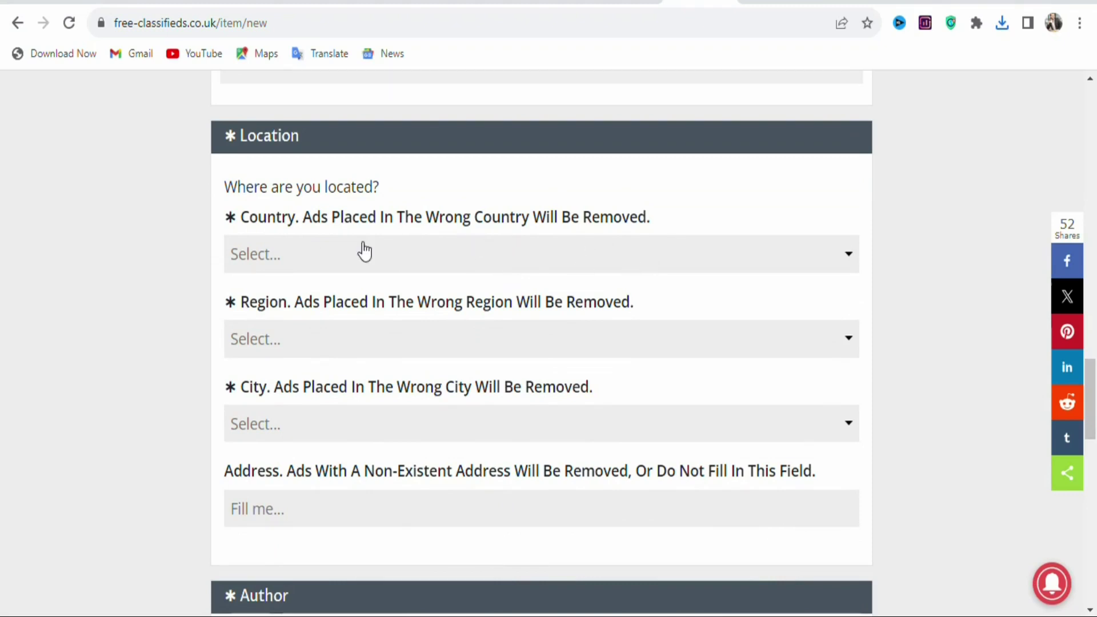
left_click(447, 265)
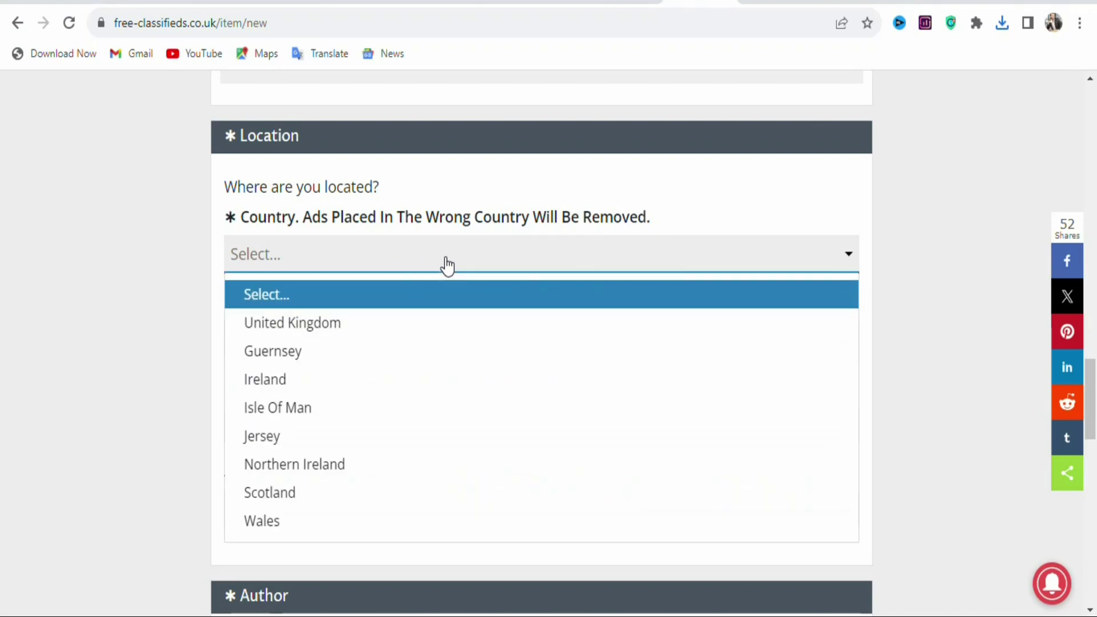
left_click(359, 333)
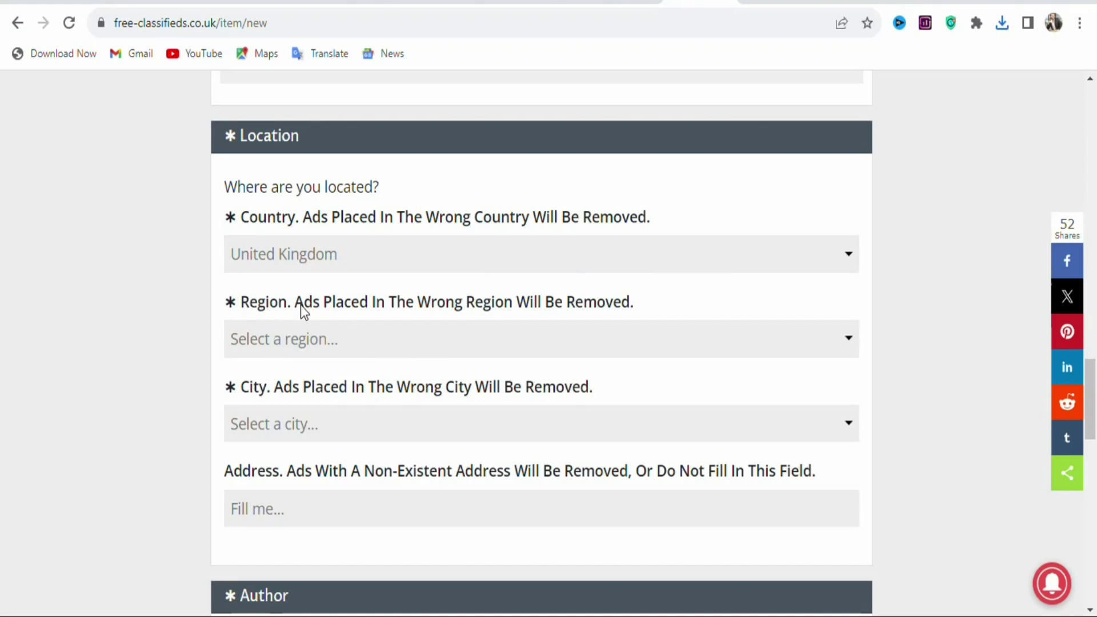
left_click(729, 342)
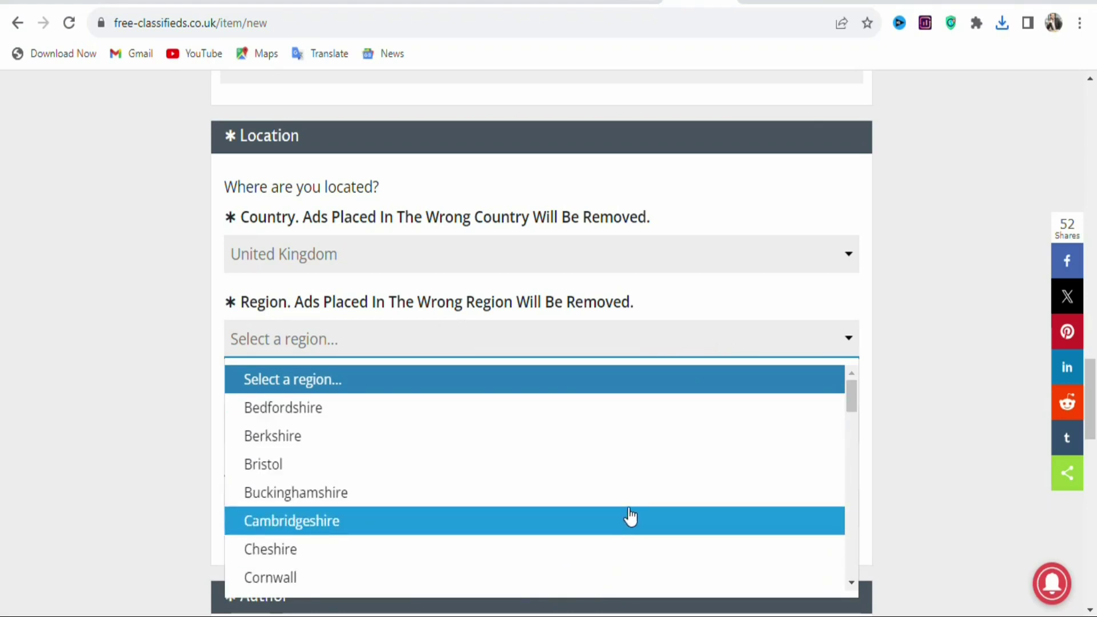
left_click(633, 513)
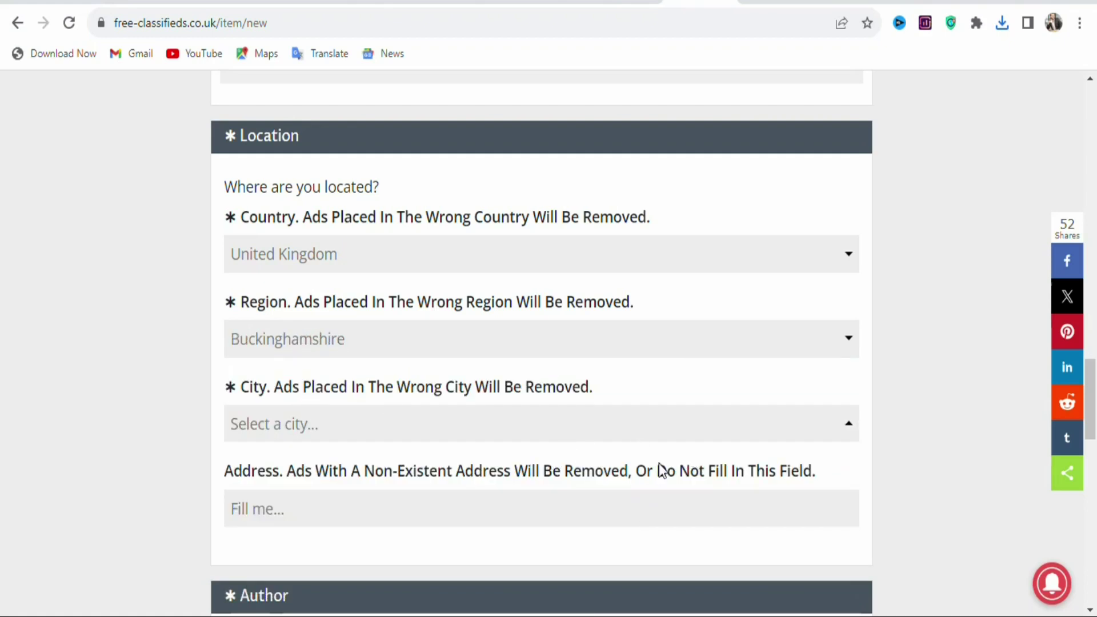
left_click(768, 438)
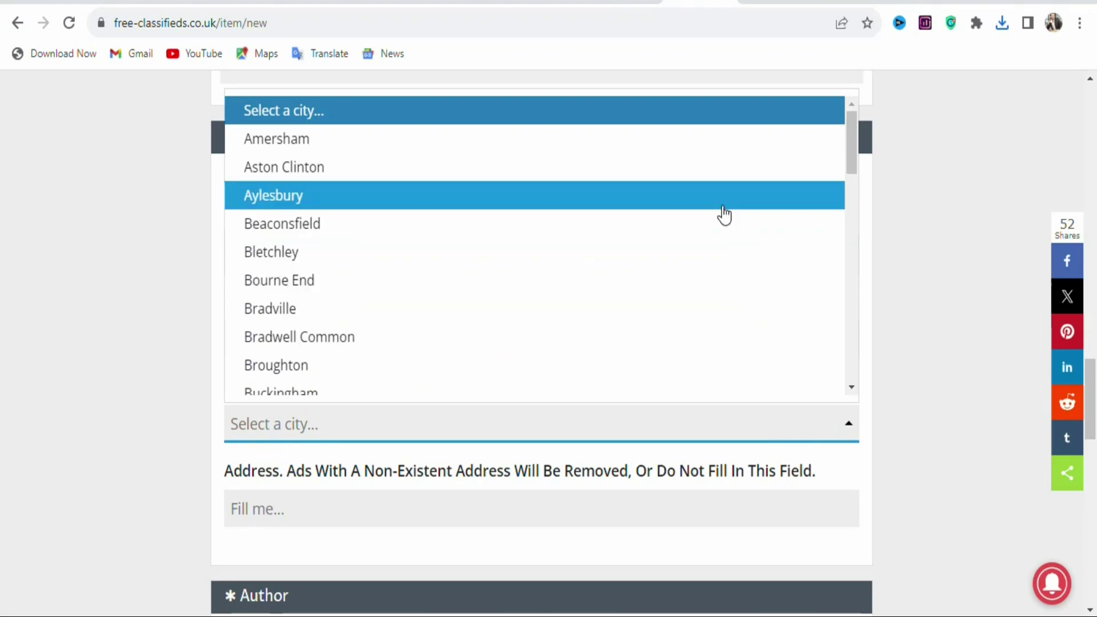
left_click(718, 229)
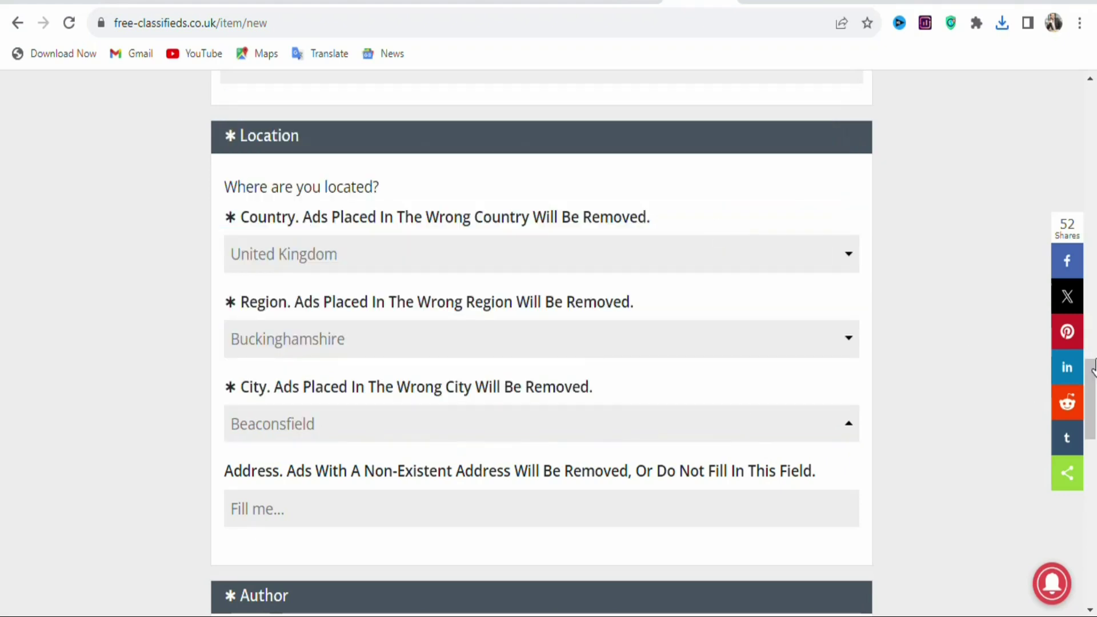
left_click_drag(1092, 376, 1091, 403)
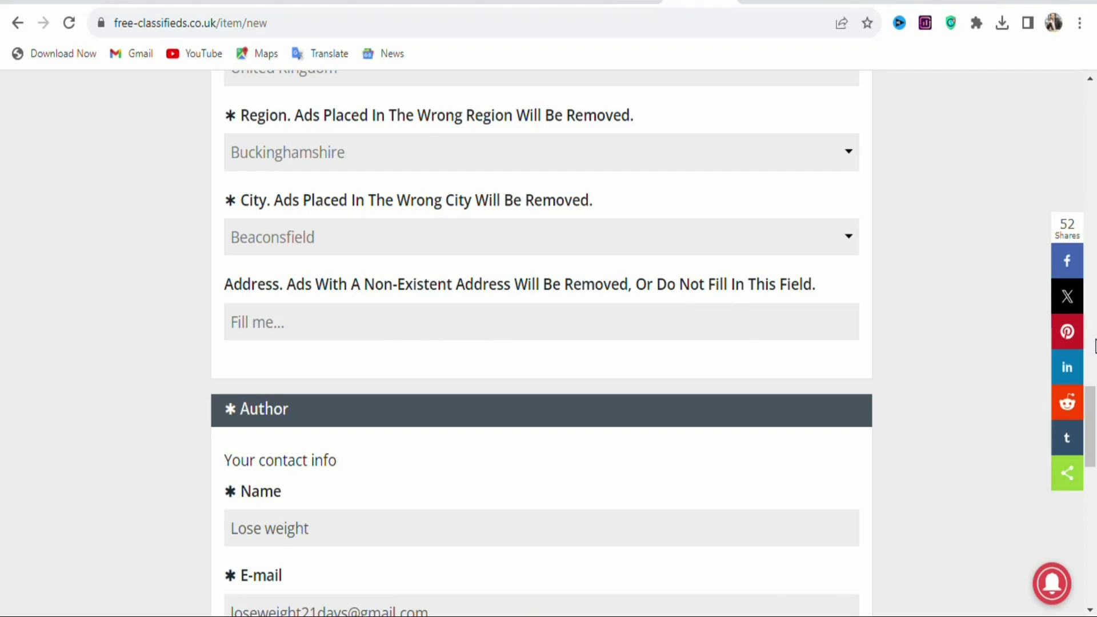
Open the SMSTOME site from the "receive sms online" Google results and pick a United Kingdom temporary phone number added 1 day ago
scroll(244, 287, "down", 3)
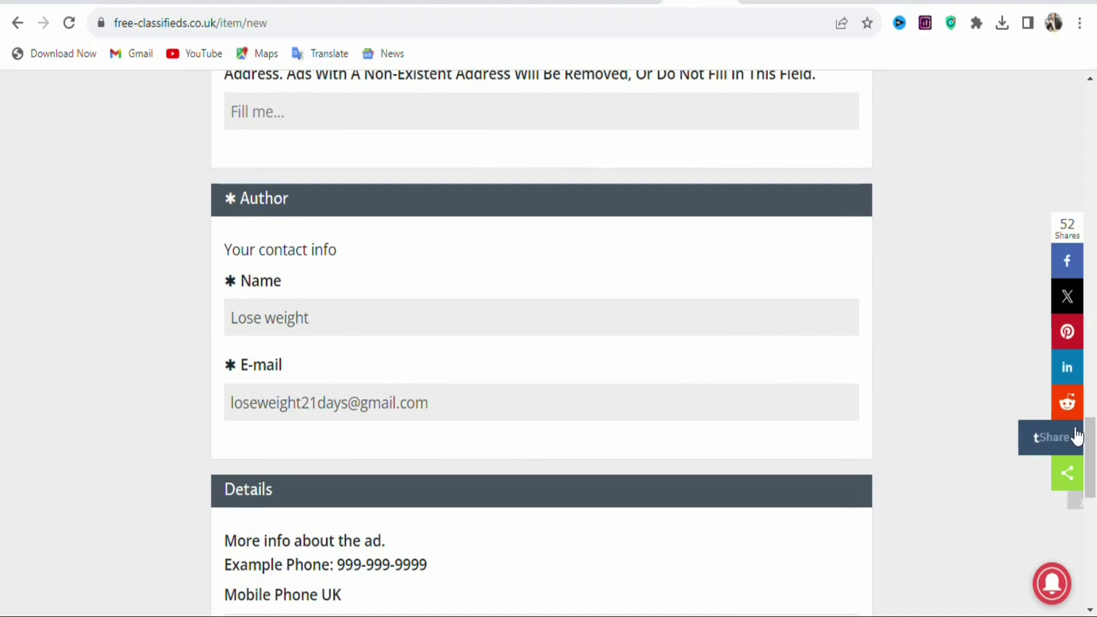
scroll(1093, 470, "down", 4)
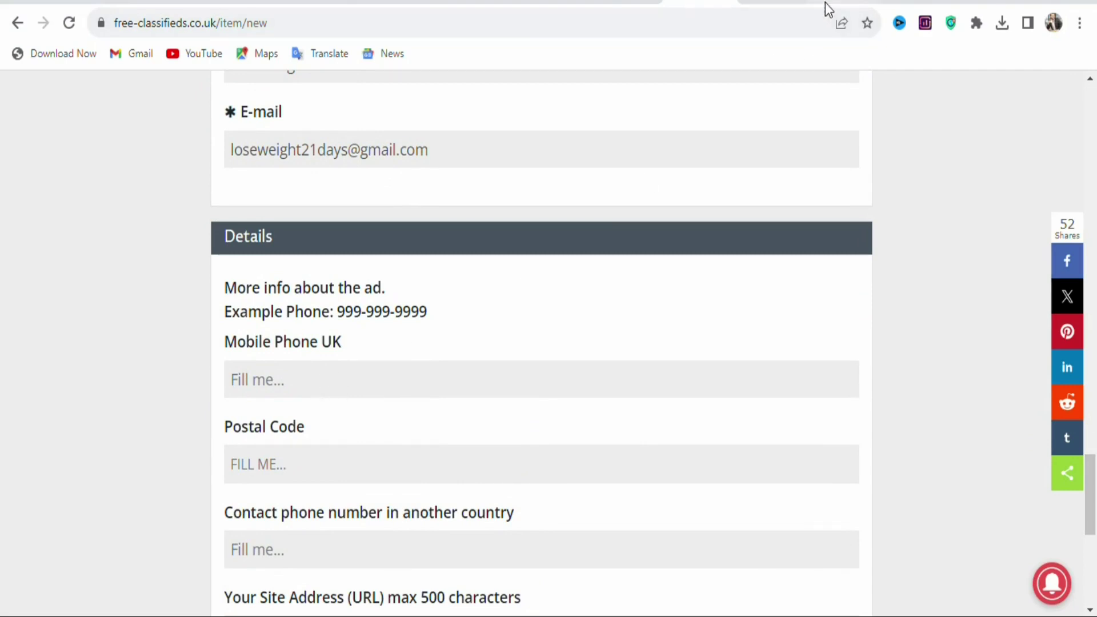
left_click(778, 3)
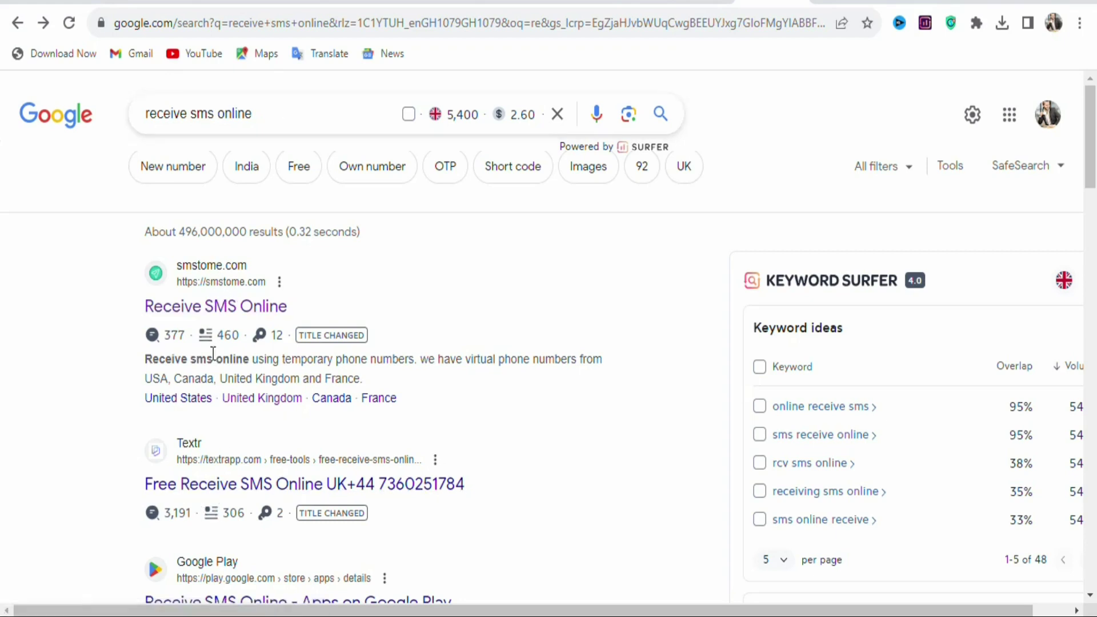
left_click(209, 314)
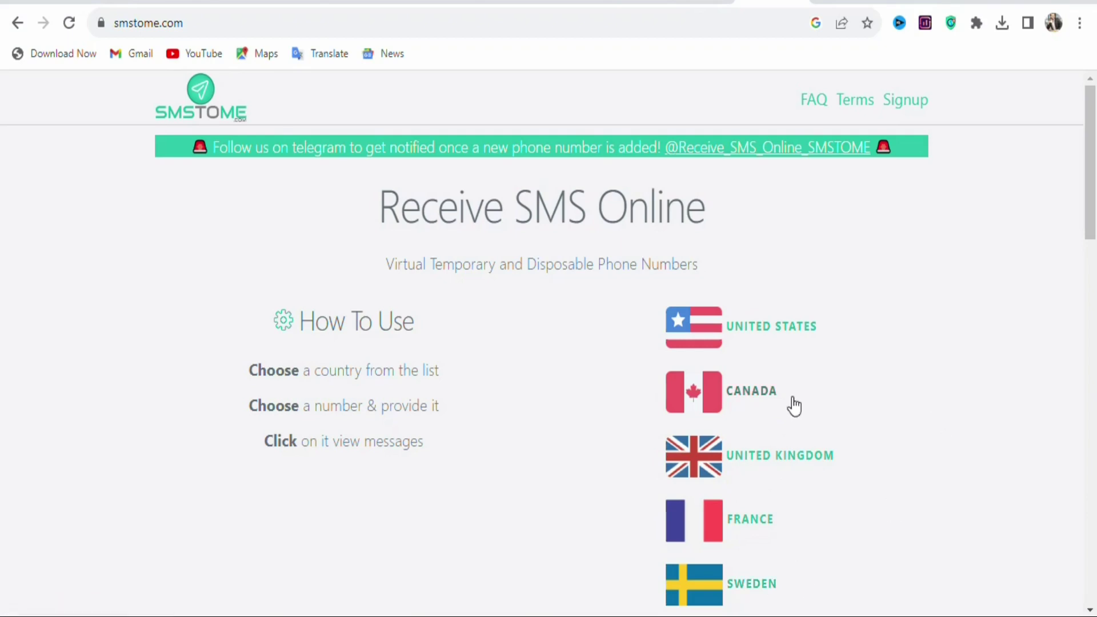
left_click(736, 463)
left_click_drag(1092, 135, 1093, 312)
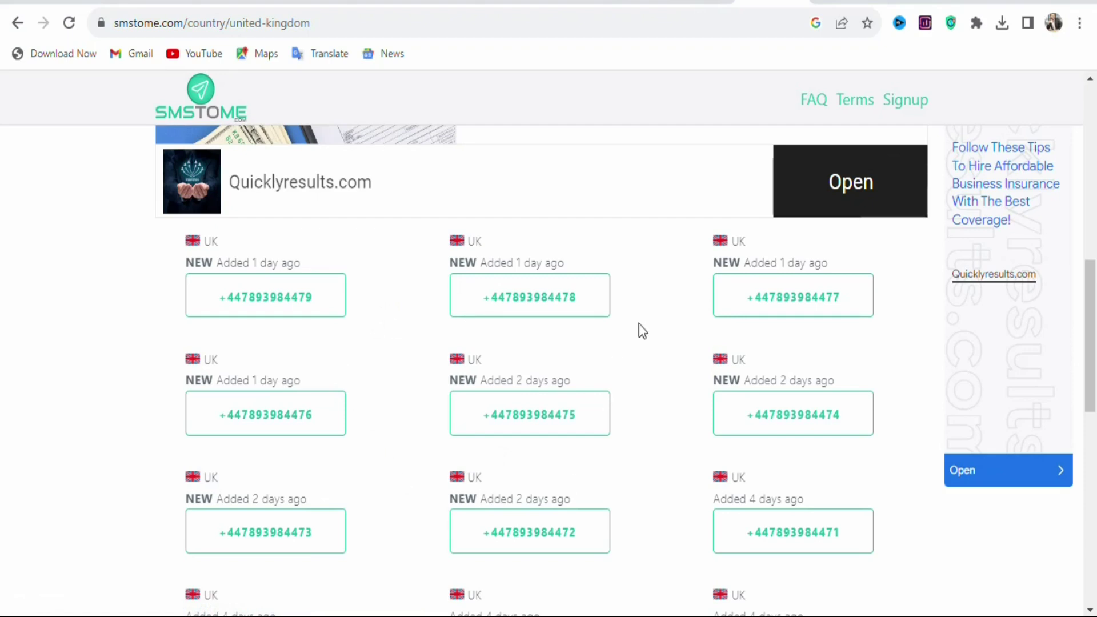
left_click(519, 304)
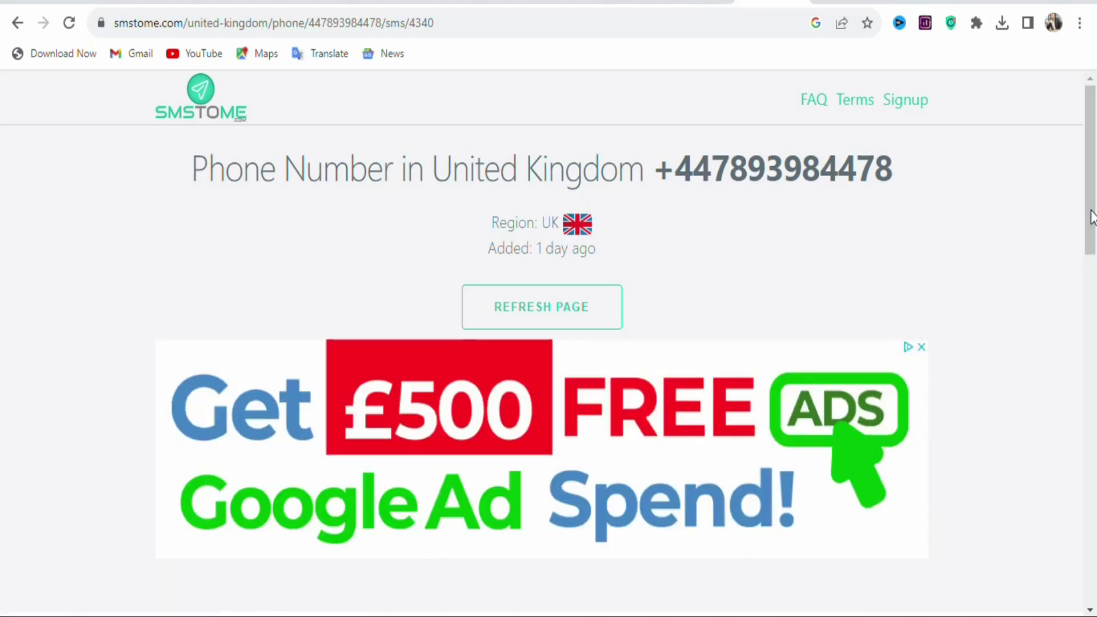
Copy the temporary UK phone number from its SMSTOME page into the classified ad's Mobile Phone UK field
mouse_move(1092, 217)
left_mouse_down()
mouse_move(1091, 318)
mouse_move(1096, 197)
left_mouse_up()
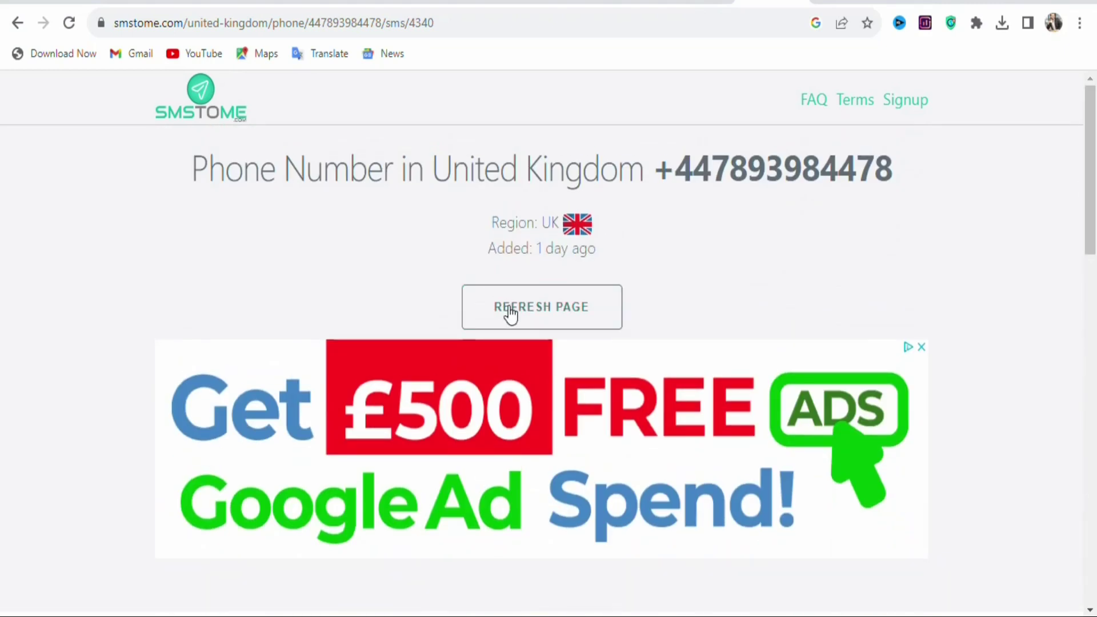
left_click_drag(1092, 264, 1094, 411)
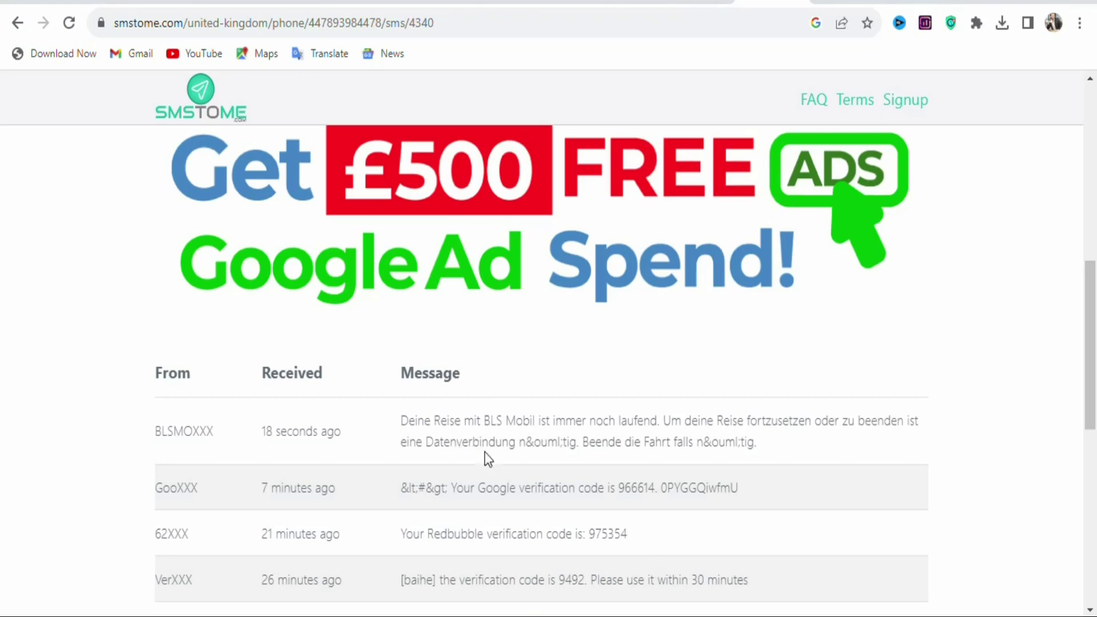
left_click_drag(1090, 422, 1095, 186)
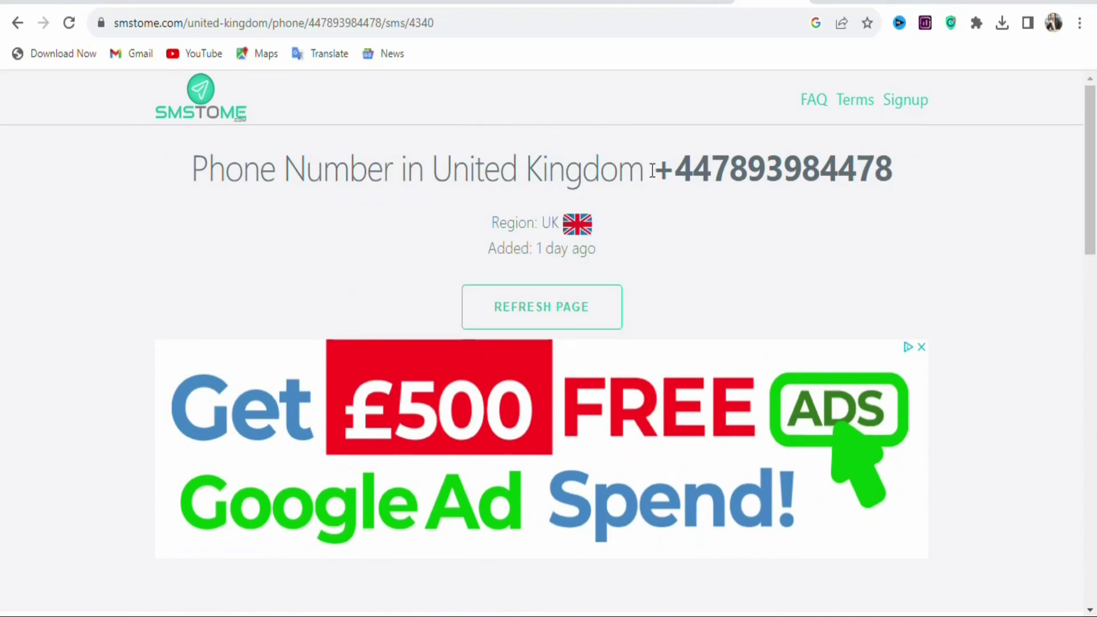
left_click_drag(652, 171, 970, 181)
right_click(770, 174)
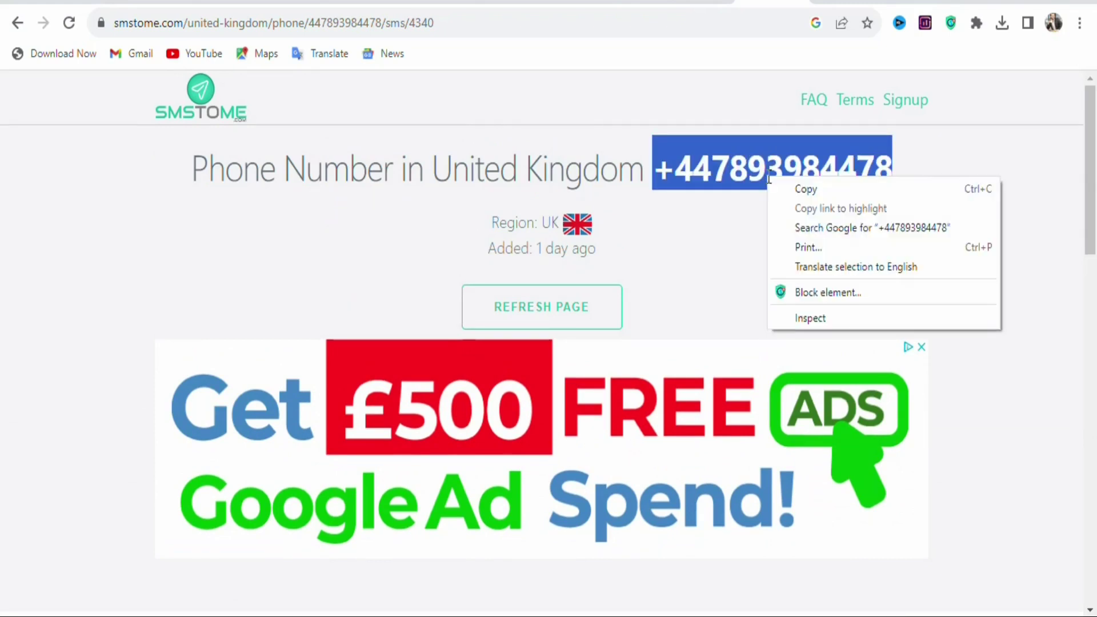
left_click(793, 184)
left_click(757, 5)
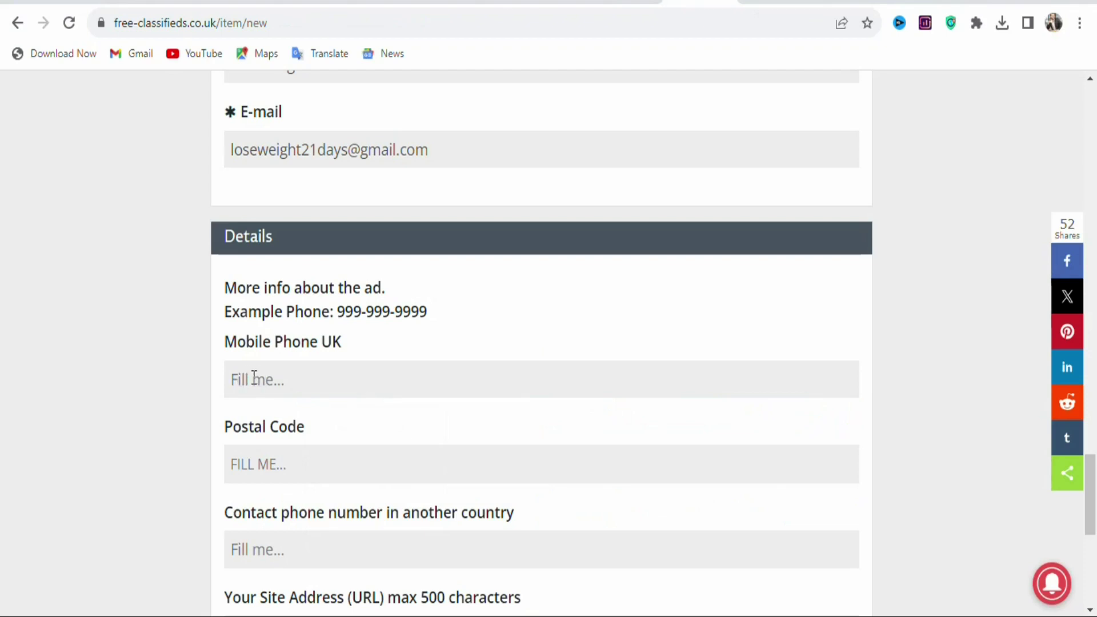
left_click(254, 379)
key("ctrl+v")
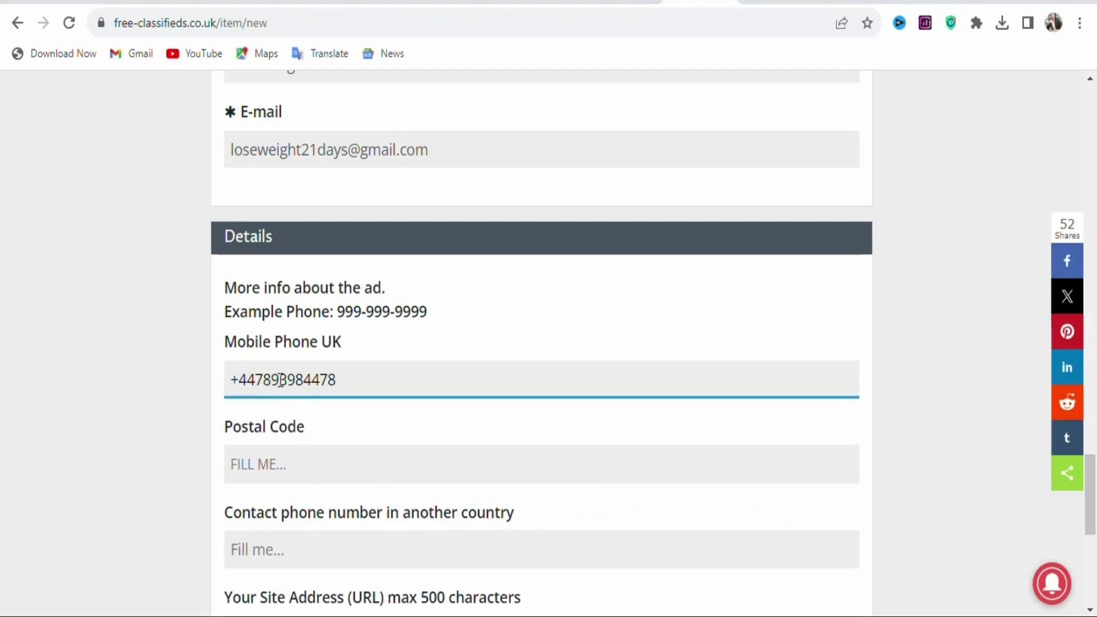
Search Google for "uk post code" in a new tab to find a value for the ad's Postal Code field
scroll(326, 252, "down", 3)
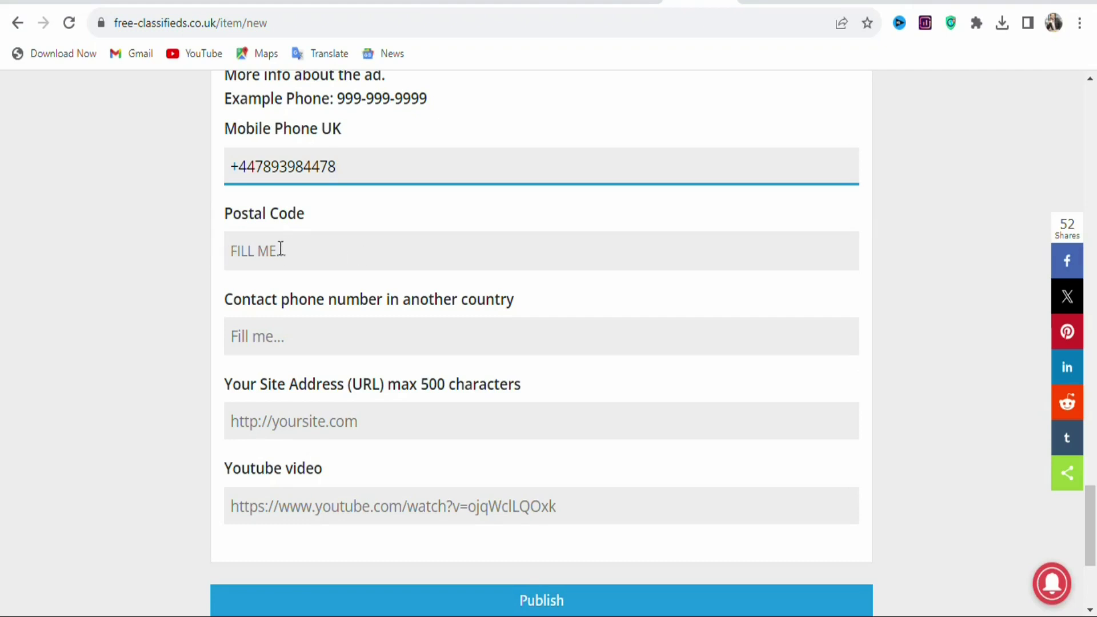
left_click(901, 2)
left_click(264, 26)
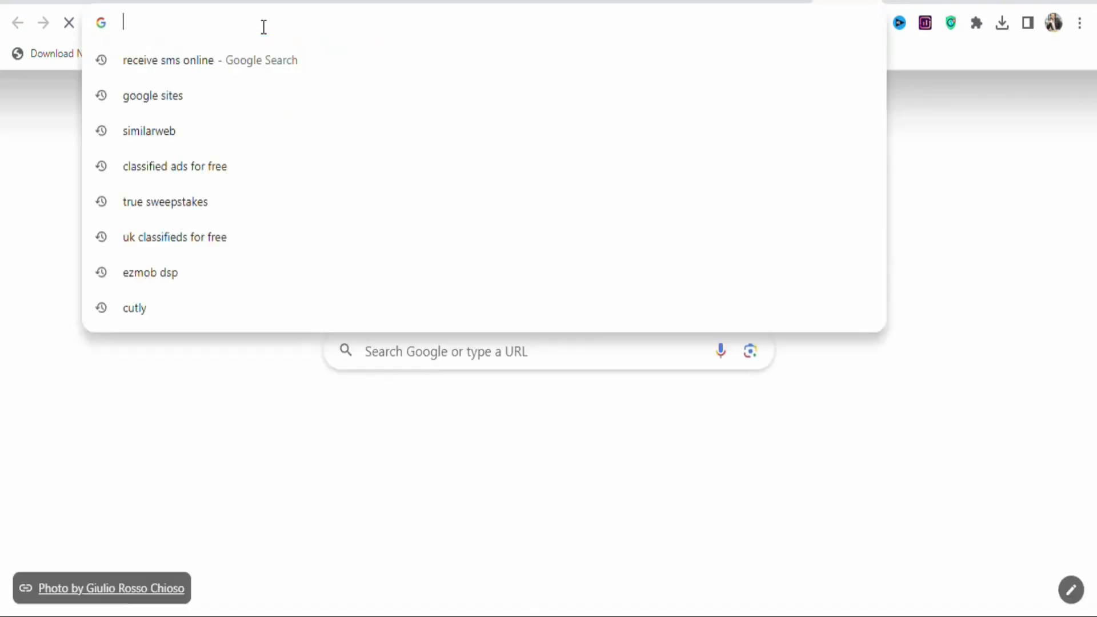
type("uk post c")
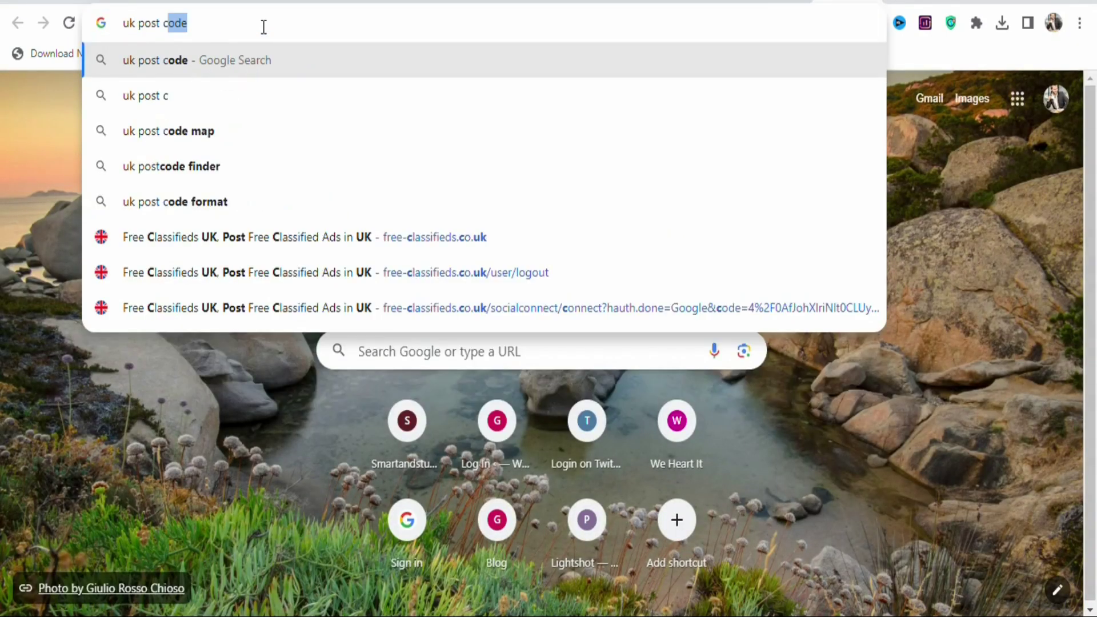
key("Return")
Open the UK Postal code site (postal-code.co.uk) from the results and go to Aylesbury, EN in its list of cities
left_click_drag(1095, 133, 1095, 286)
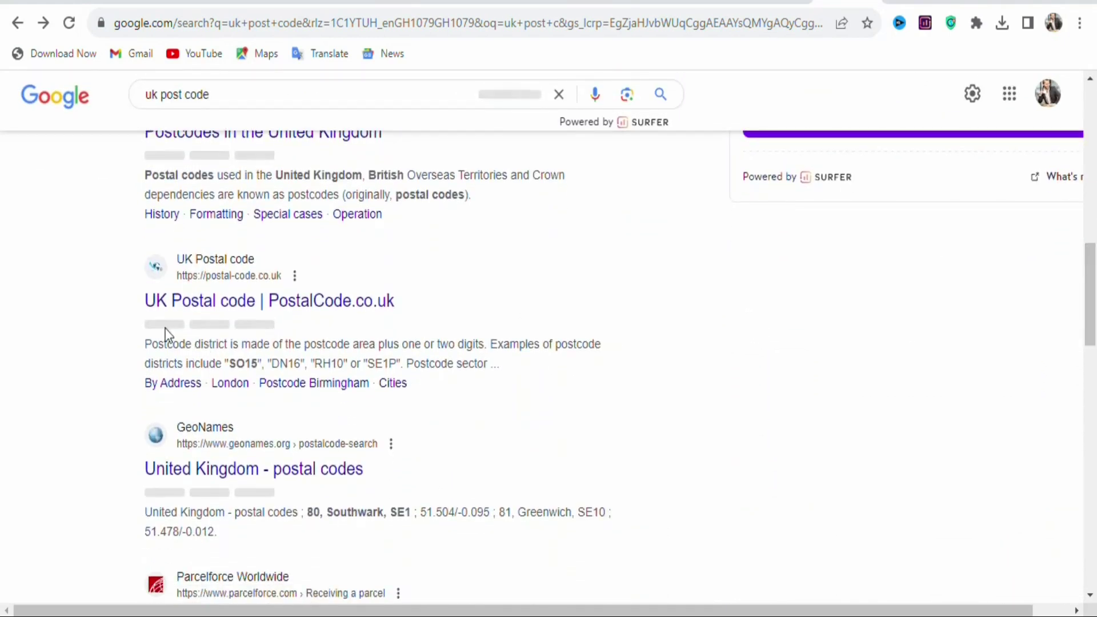
left_click(211, 314)
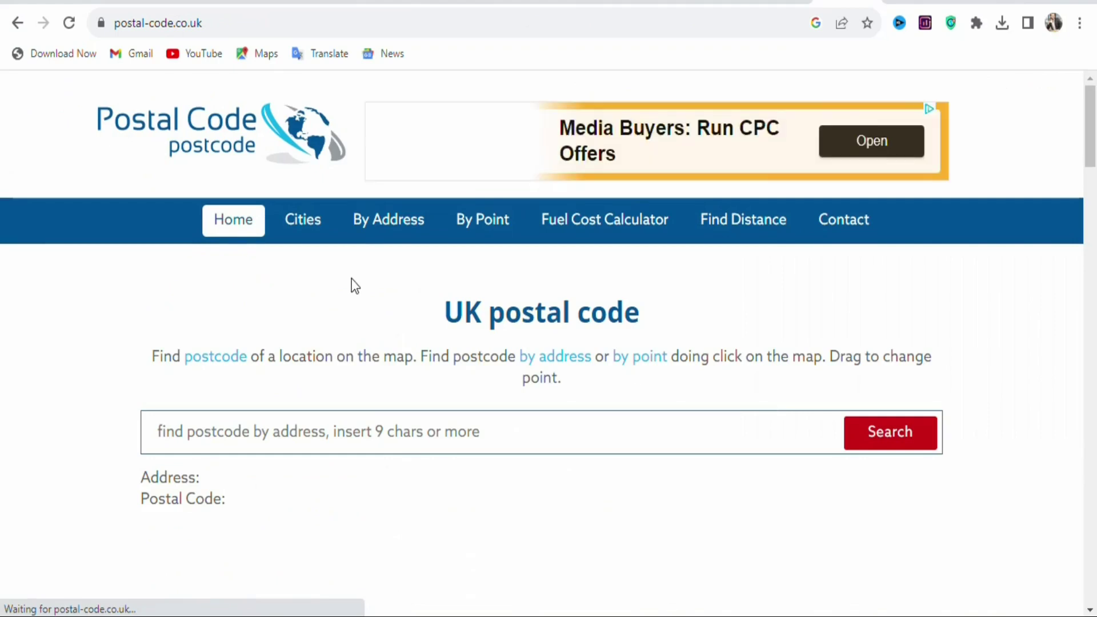
left_click(313, 232)
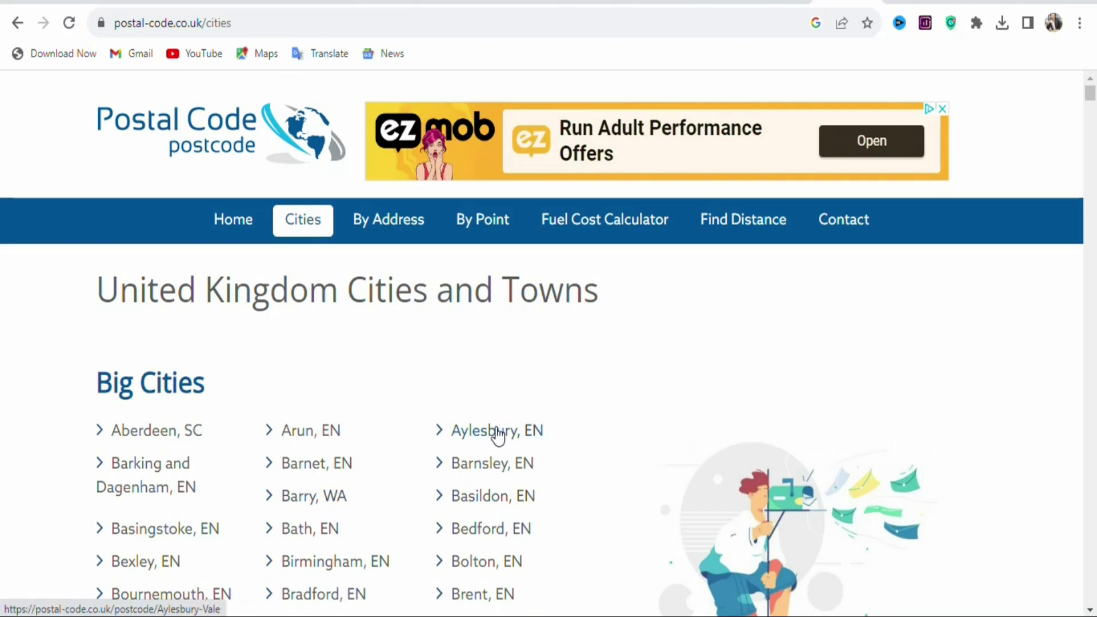
left_click(495, 436)
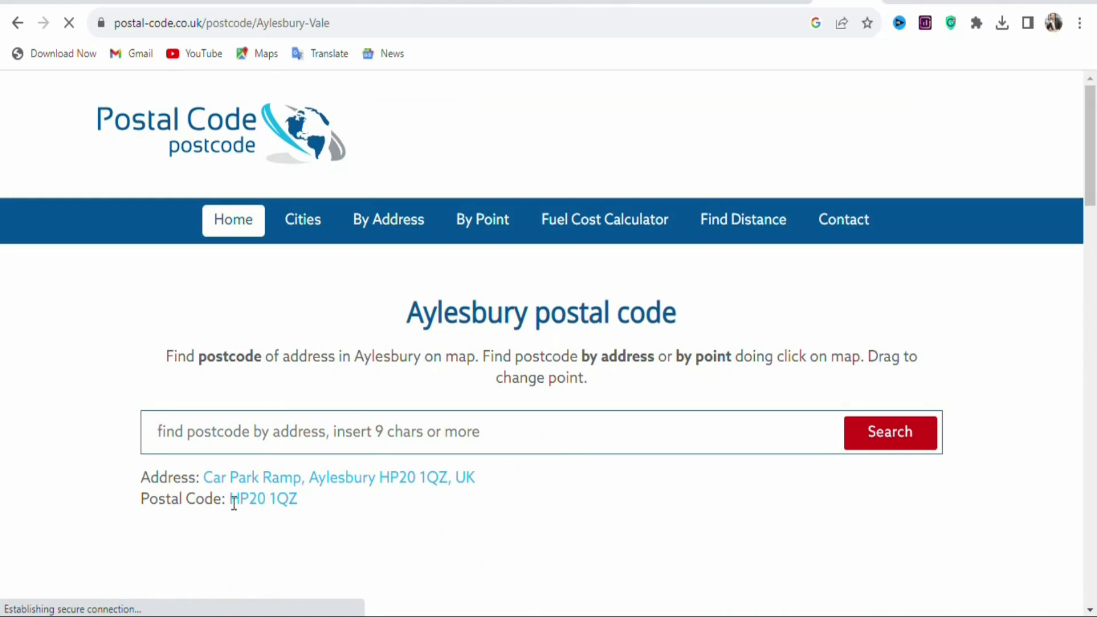
Copy the Aylesbury postal code into the classified ad's Postal Code field
left_click_drag(231, 501, 303, 506)
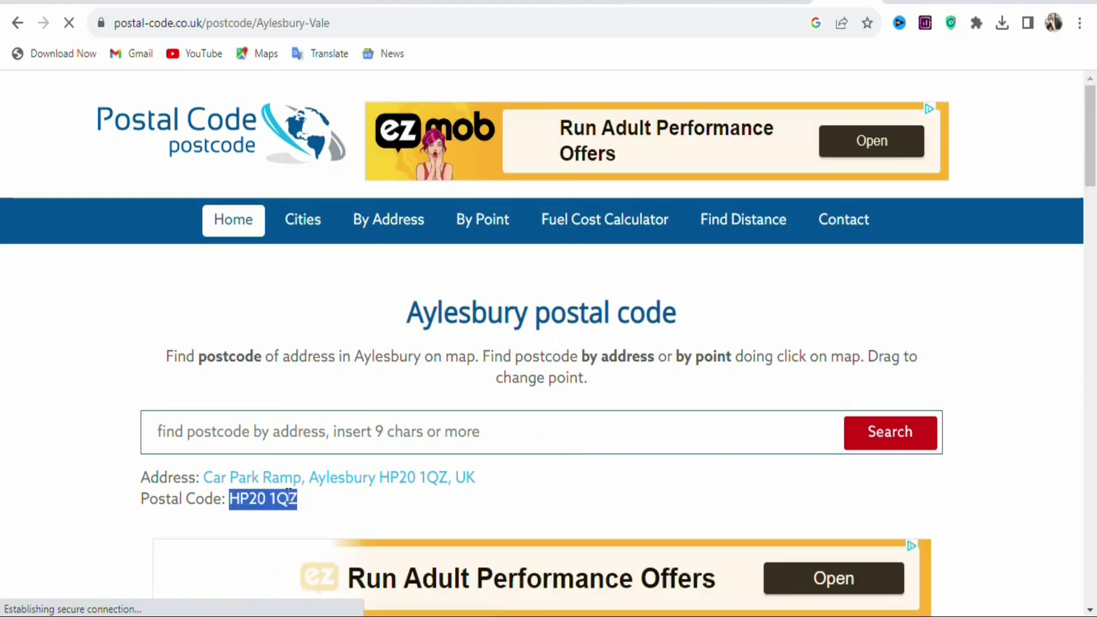
right_click(289, 495)
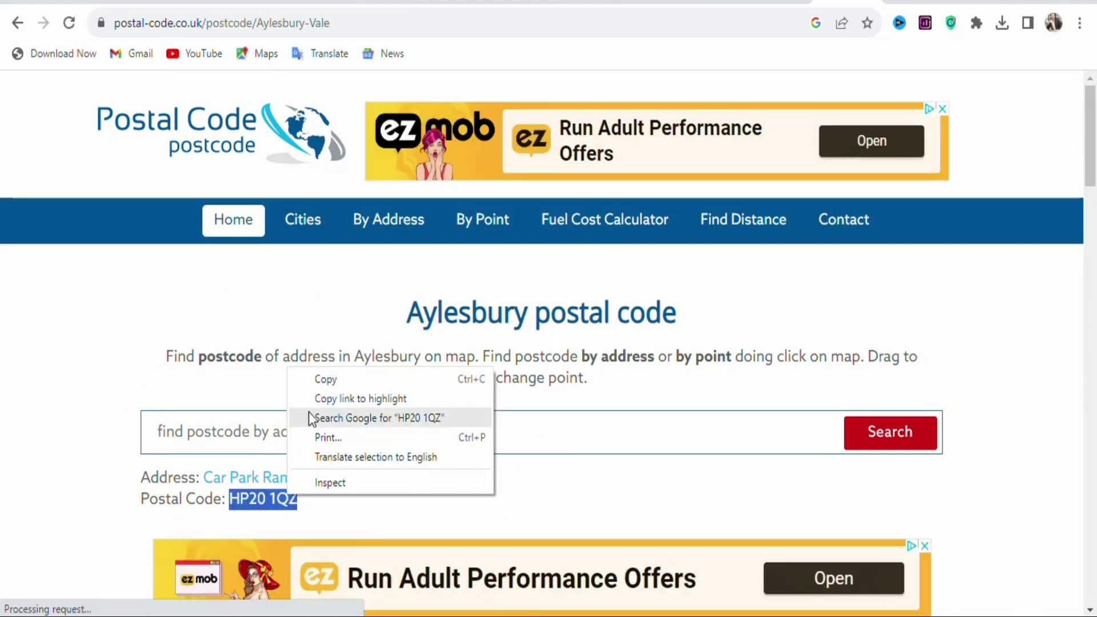
left_click(317, 379)
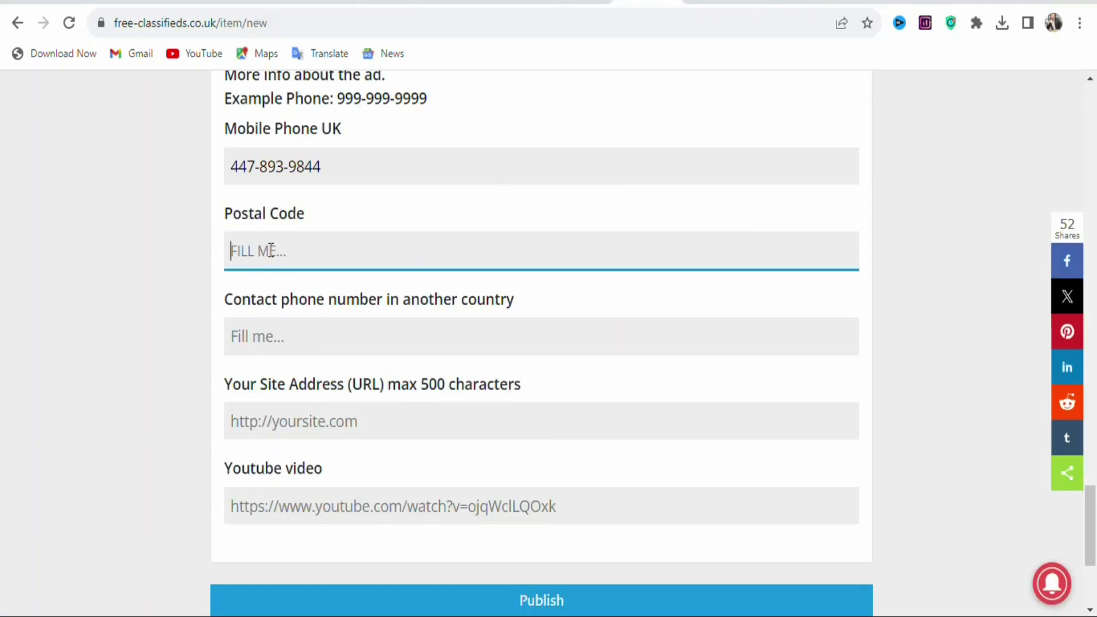
key("ctrl+v")
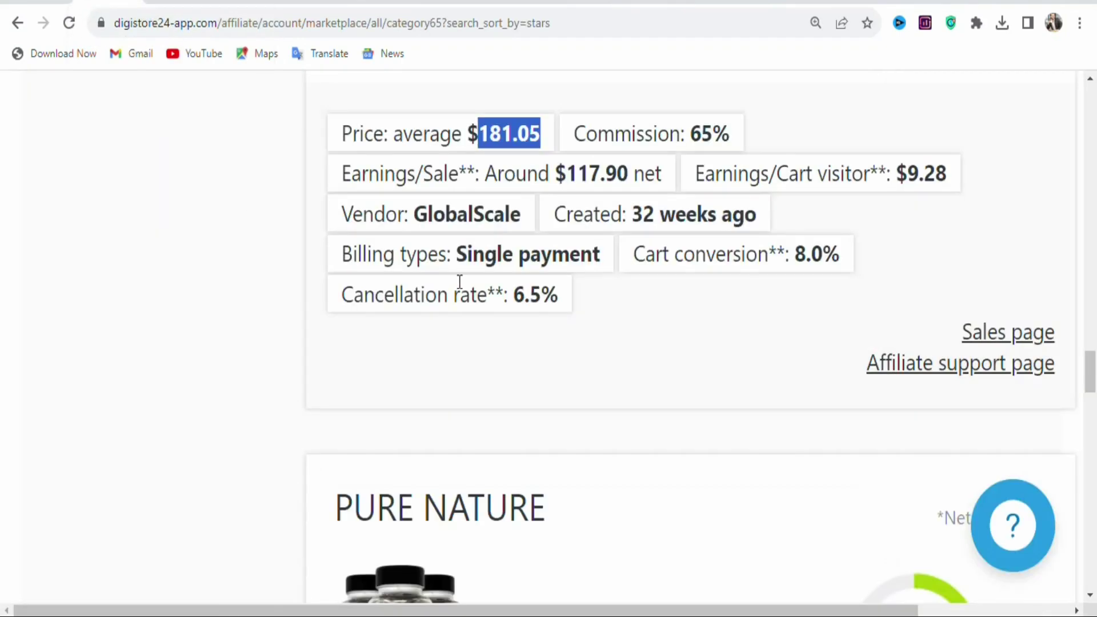
Copy the Amiclear promolink from the Digistore24 marketplace into the classified ad's Your Site Address (URL) field
left_click_drag(1091, 386, 1092, 350)
left_click(900, 357)
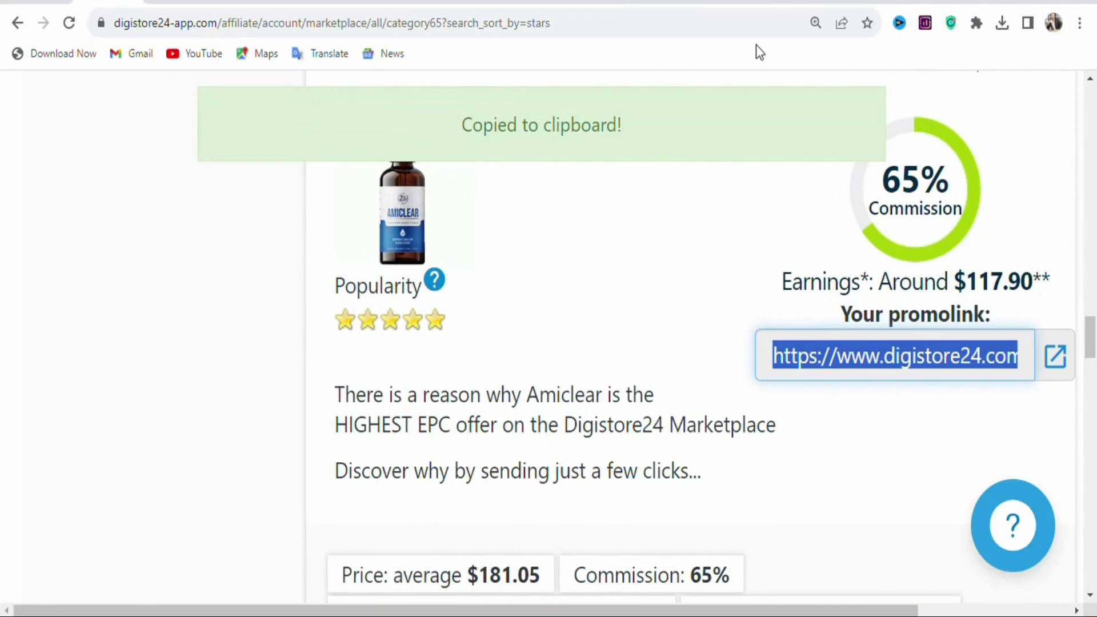
left_click(643, 4)
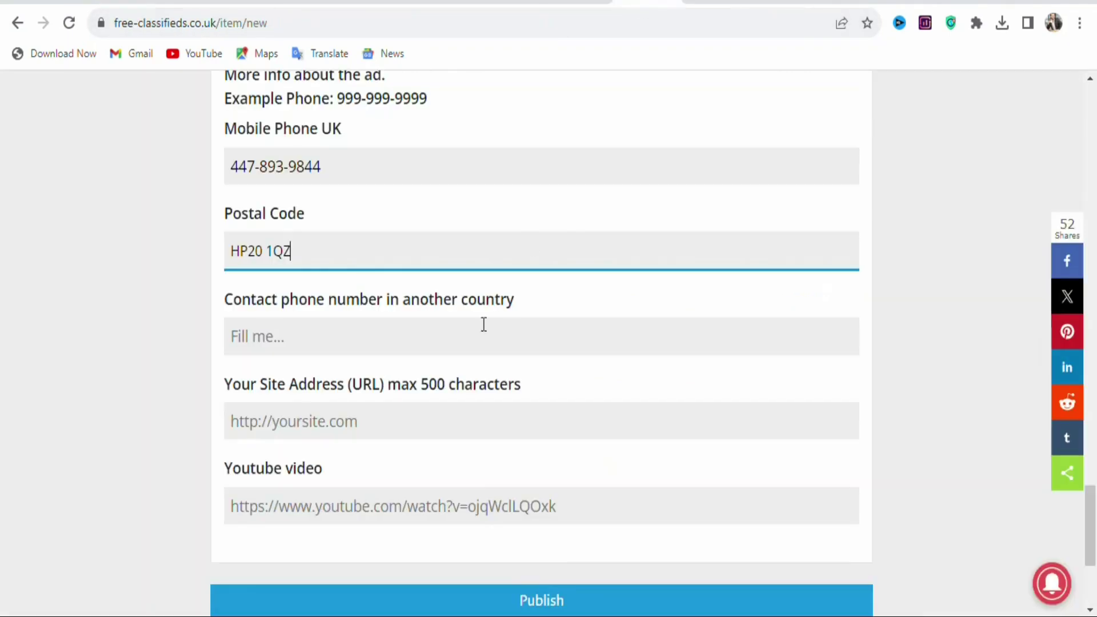
left_click(407, 410)
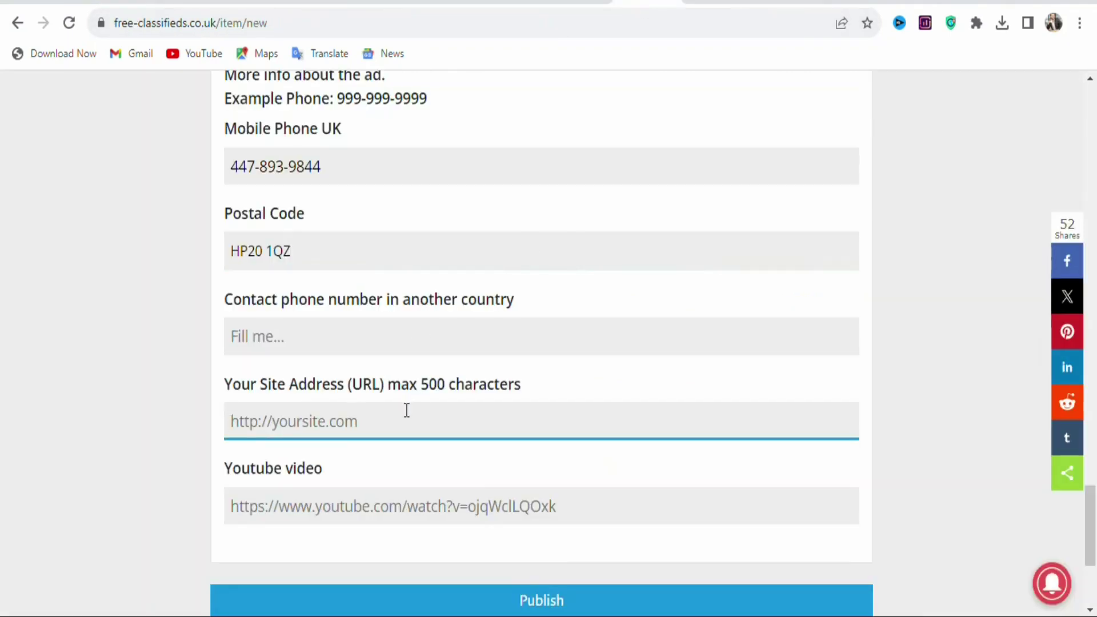
key("ctrl+v")
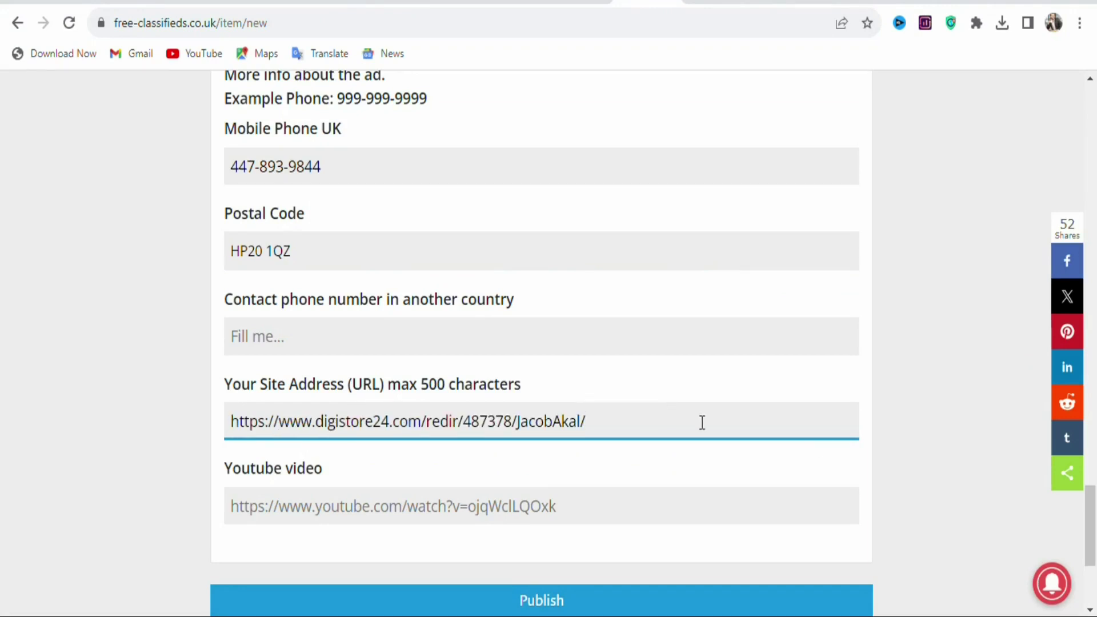
Publish the classified ad without a YouTube video and review the resulting listing page
left_click_drag(1092, 501, 1093, 527)
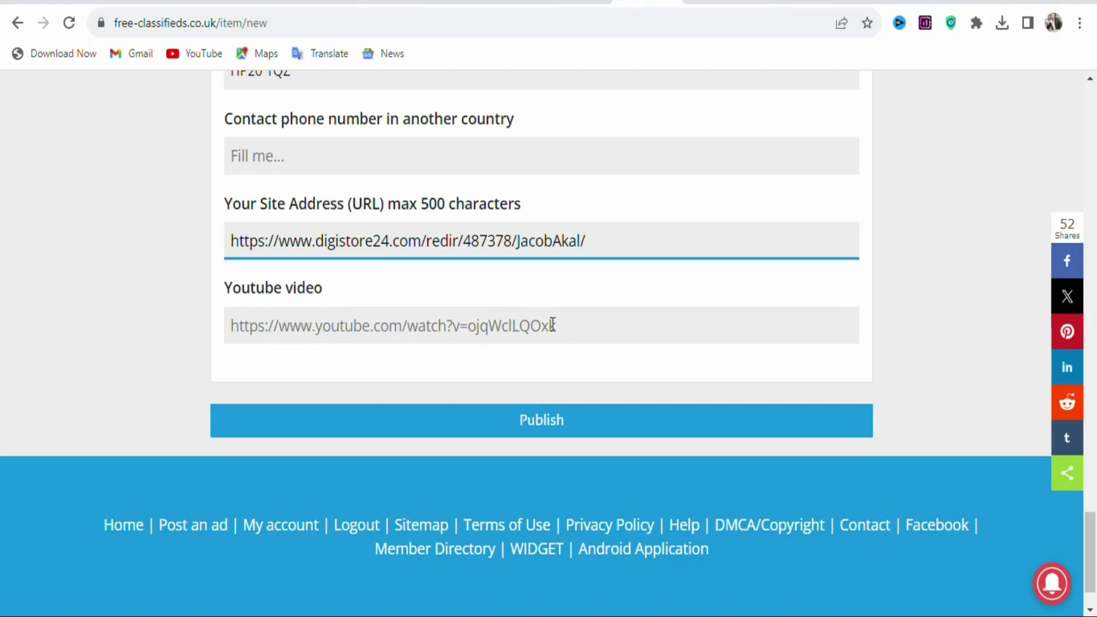
left_click(542, 423)
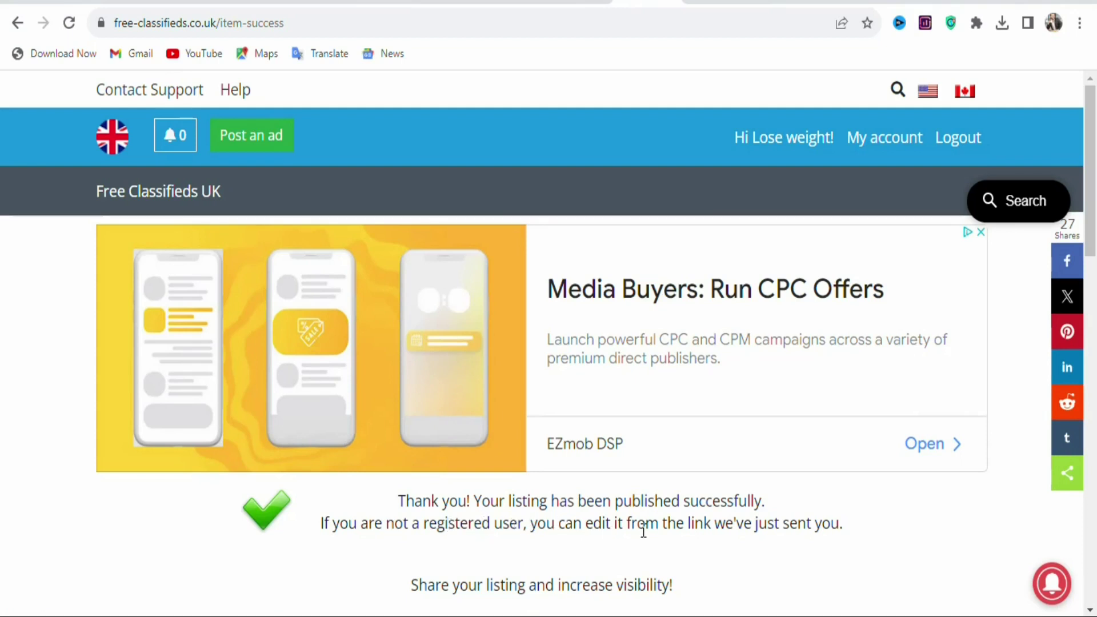
left_click_drag(1094, 231, 1095, 293)
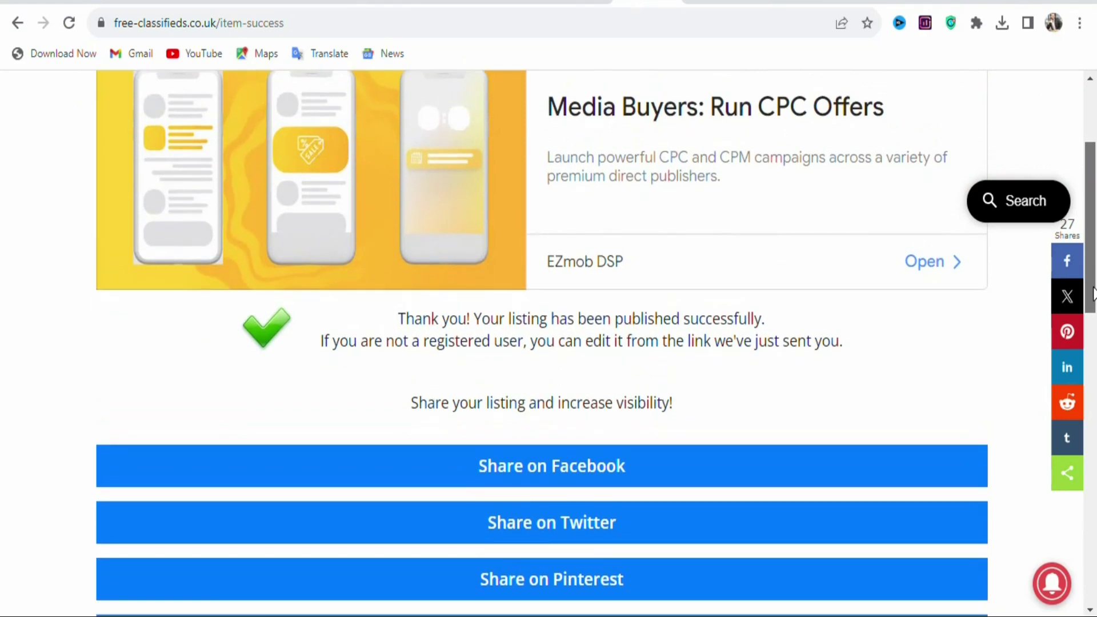
left_click_drag(1093, 294, 1095, 241)
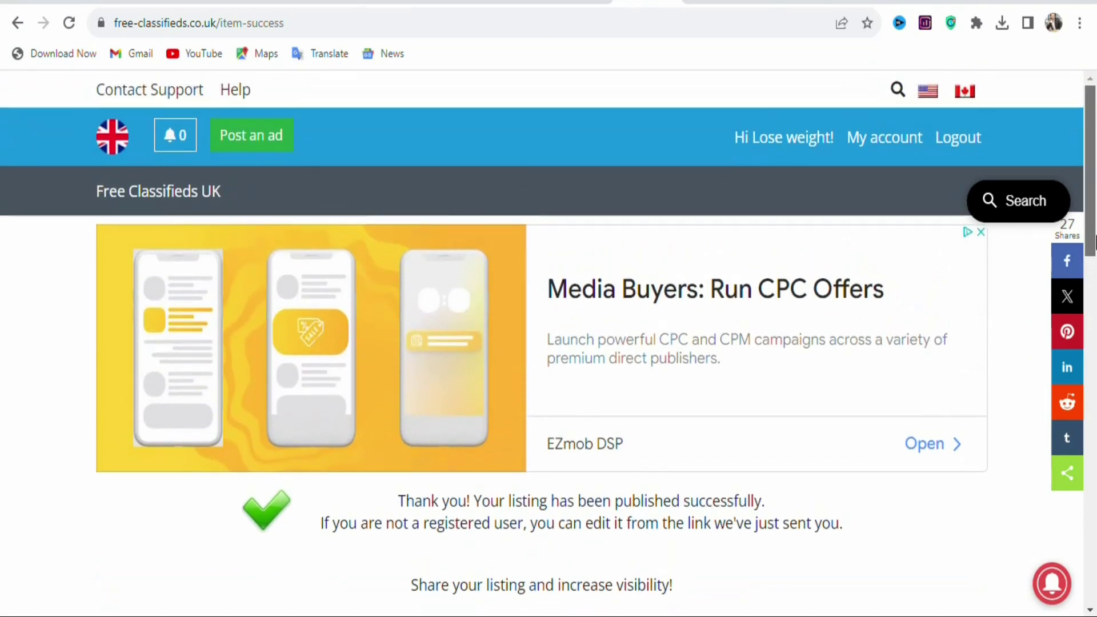